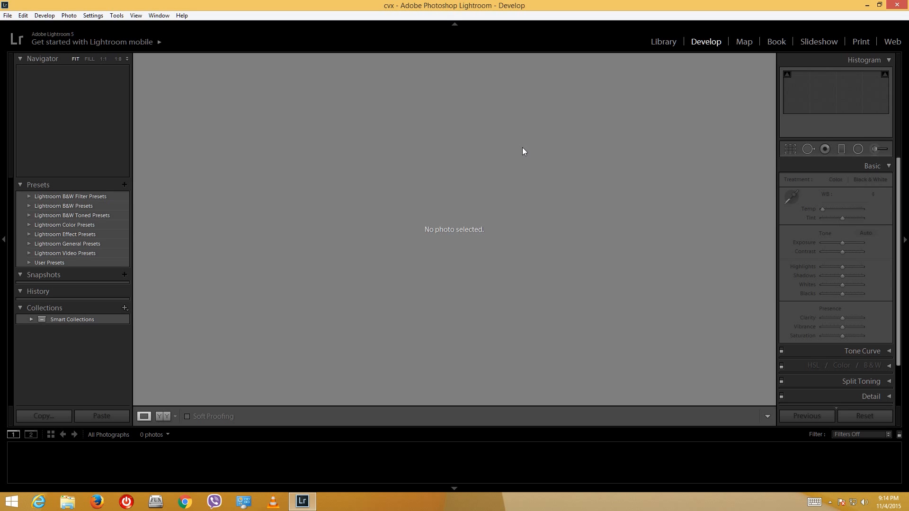
Step: Create a new catalog named TutorTubeLightroom in the Pictures folder on the TutorTube (J:) drive
left_click(8, 15)
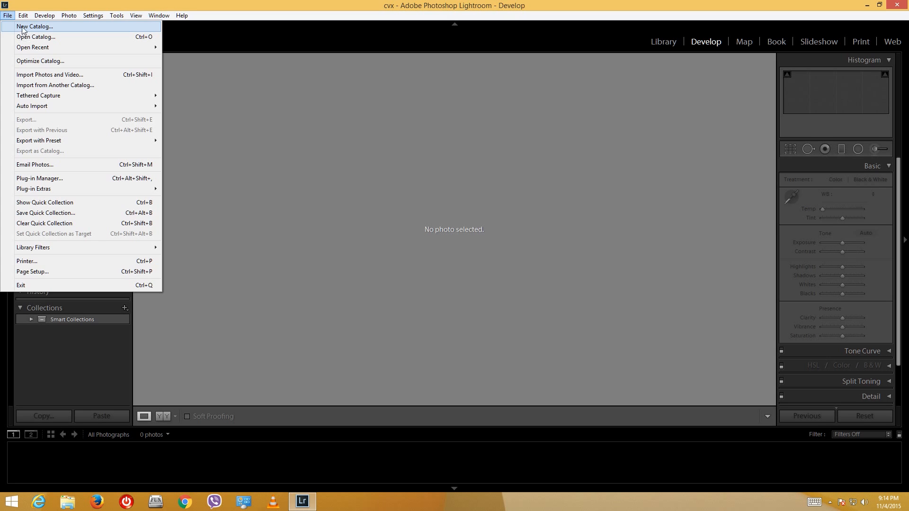
left_click(22, 28)
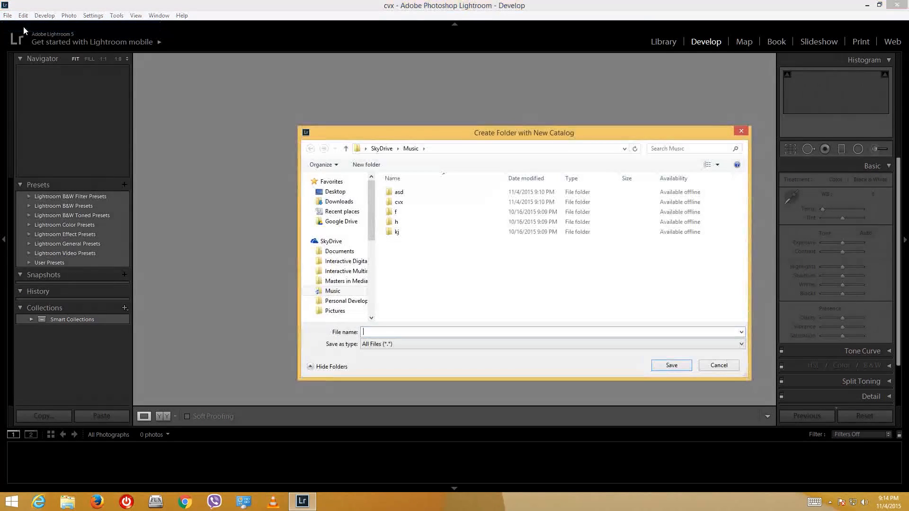
scroll(372, 215, "down", 1)
left_click_drag(375, 217, 371, 284)
left_click(355, 288)
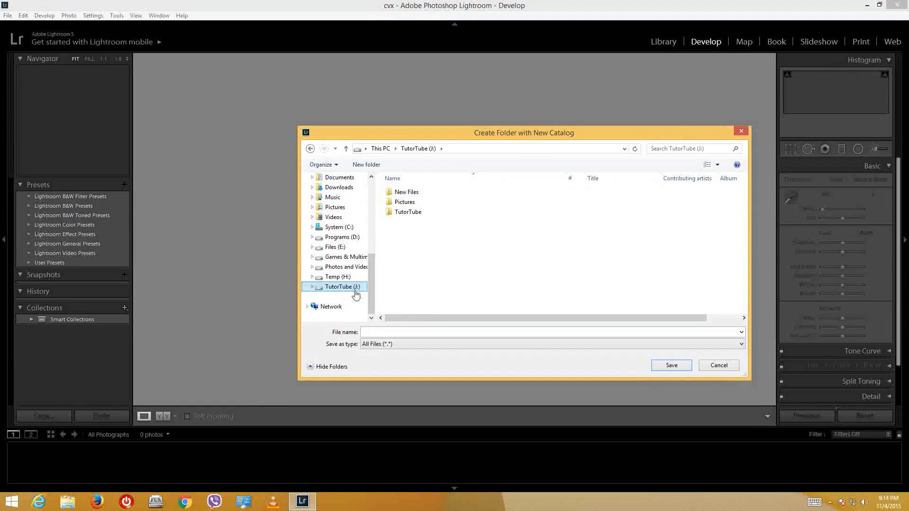
double_click(406, 202)
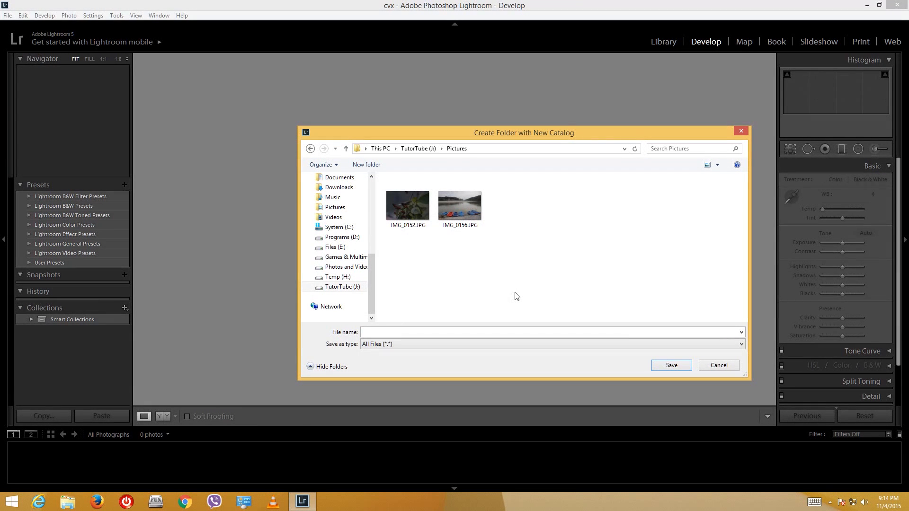
left_click(409, 333)
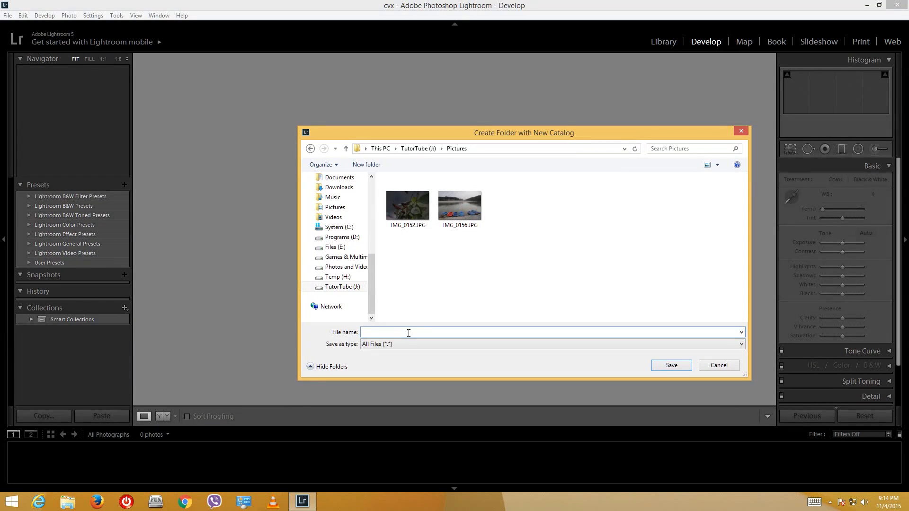
type("TutorTubeLightroom")
left_click(672, 366)
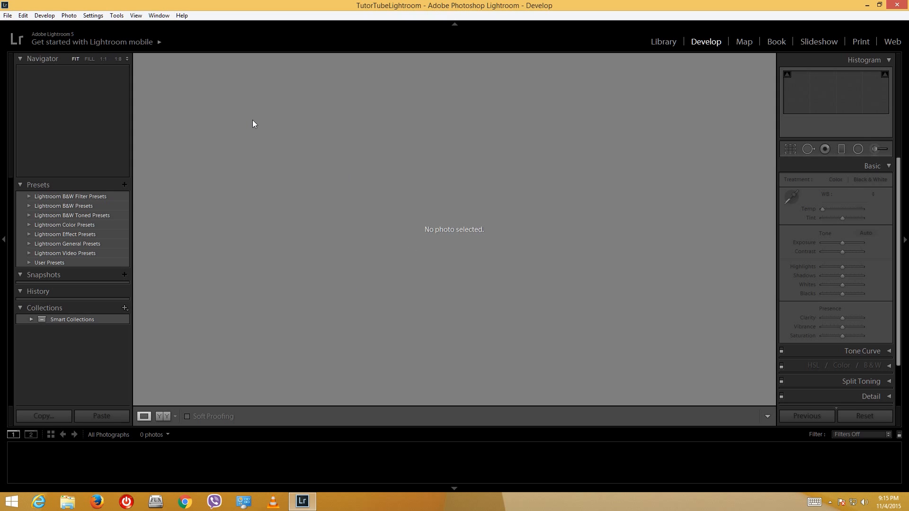
Step: Start a photo import with the Pictures folder on the TutorTube (J:) drive as the source
left_click(8, 15)
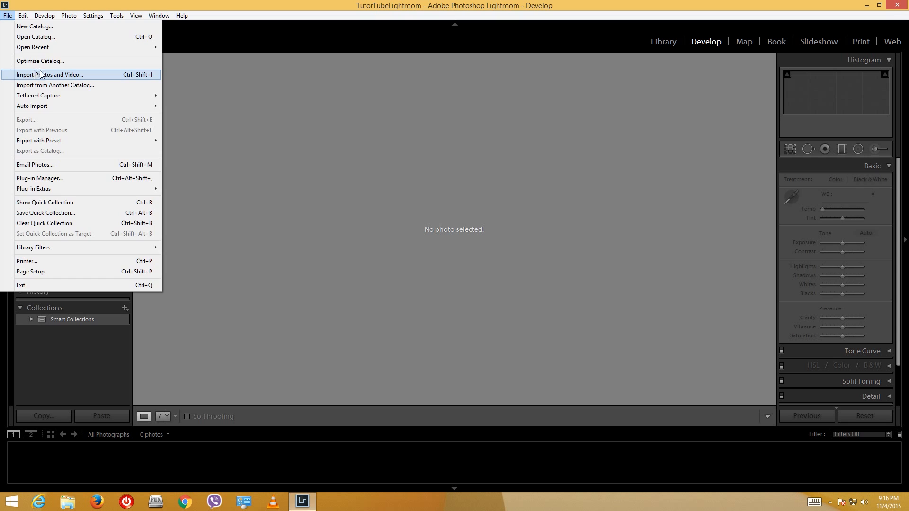
left_click(41, 74)
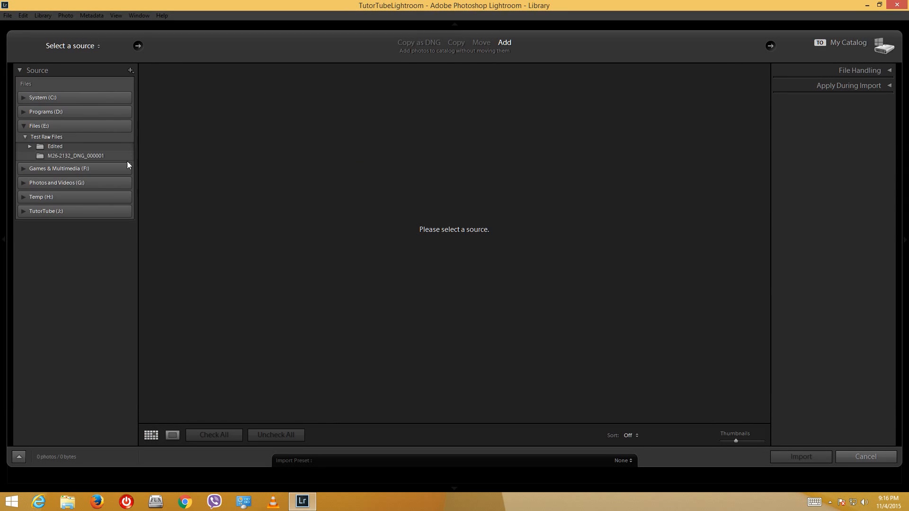
left_click(23, 127)
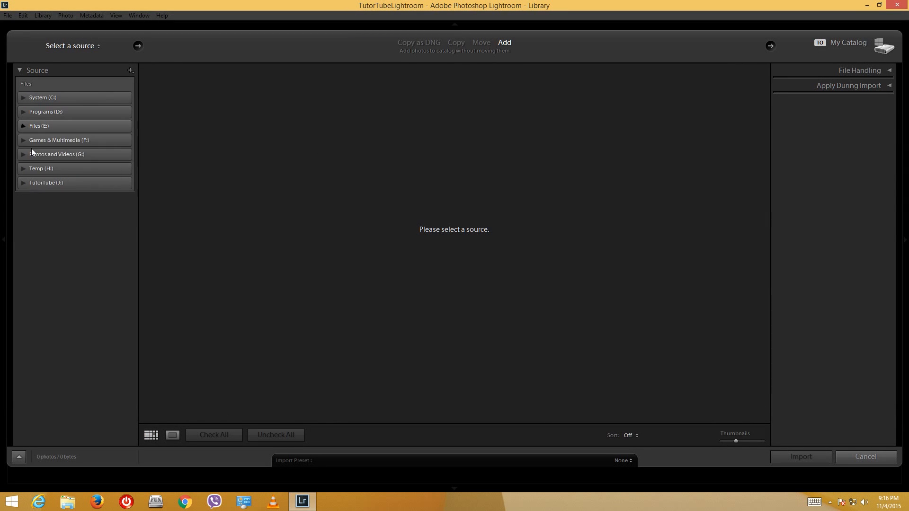
left_click(22, 184)
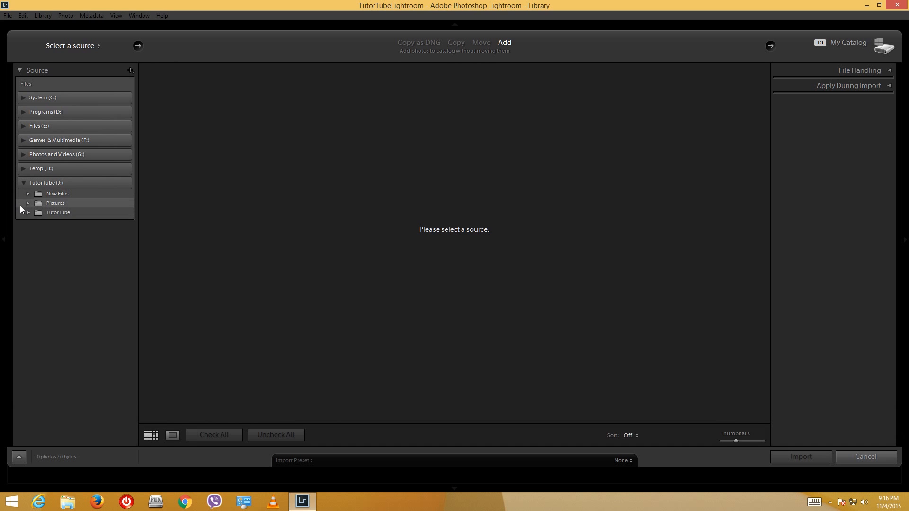
left_click(28, 204)
left_click(52, 203)
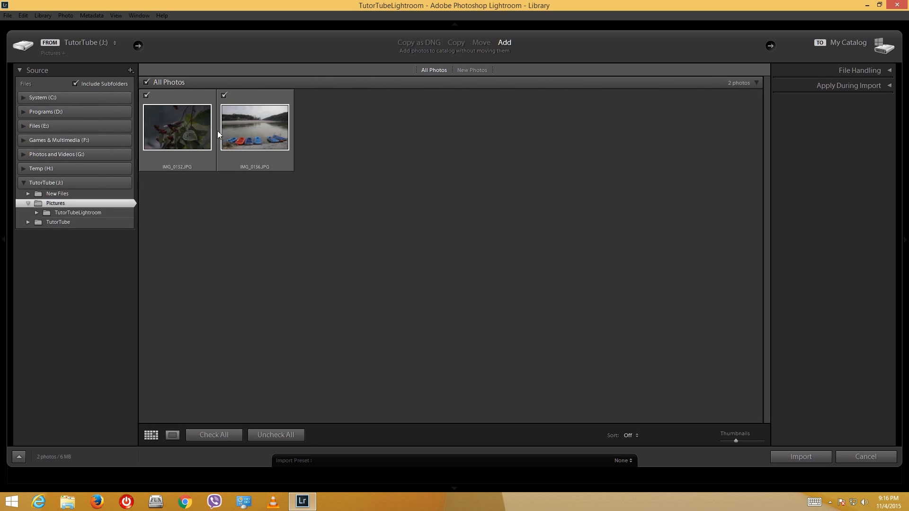
Step: Exclude both photos from the import and preview IMG_0152.JPG enlarged before returning to the thumbnails
left_click(146, 96)
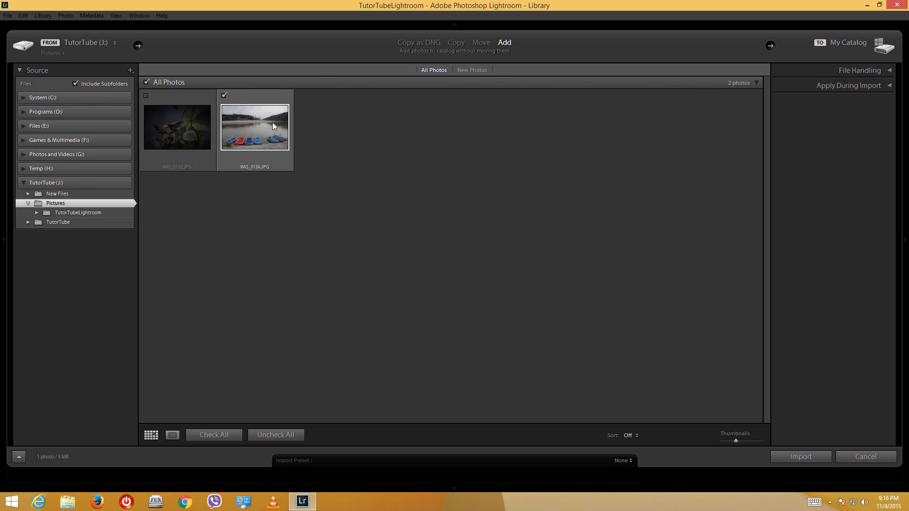
left_click(224, 95)
double_click(187, 101)
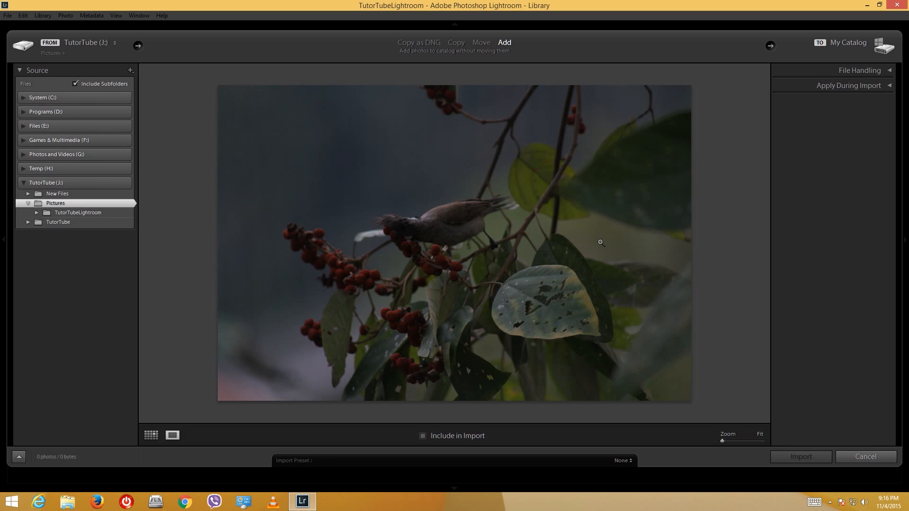
left_click(55, 203)
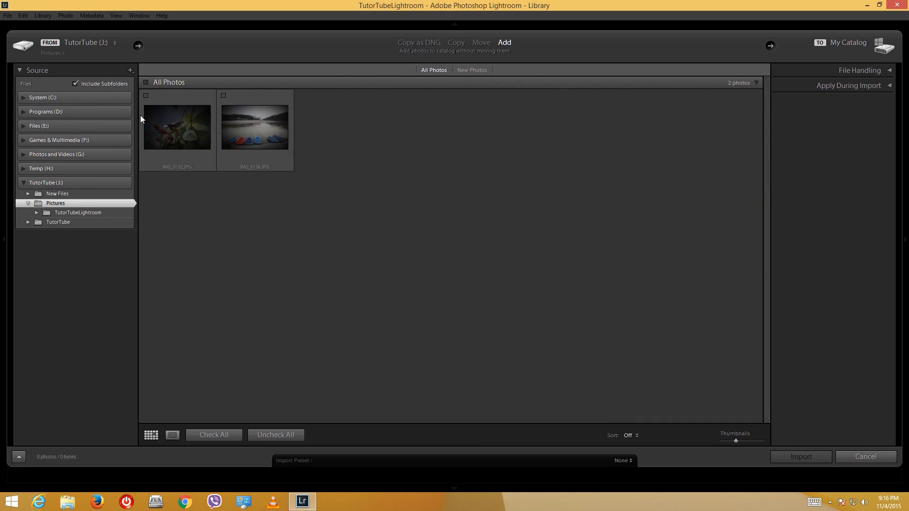
Step: Include IMG_0152.JPG and IMG_0156.JPG in the import and add them to the catalog
left_click(146, 95)
left_click(224, 95)
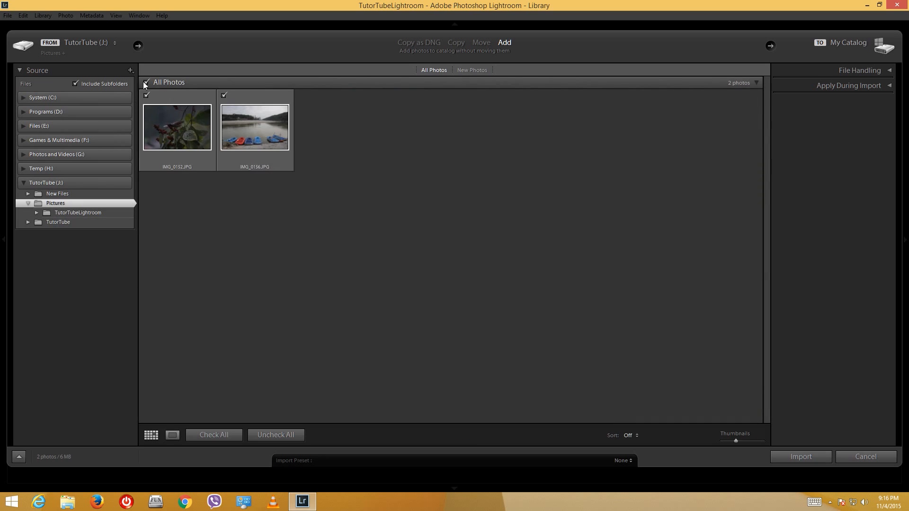
left_click(797, 458)
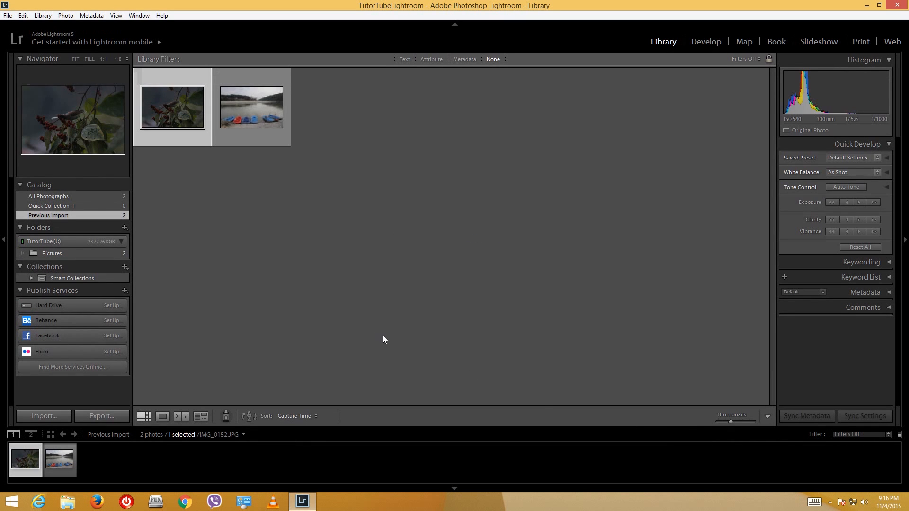
Step: Open the boat photo IMG_0156.JPG in the Develop module and inspect its rafts at 1:1 magnification
left_click(344, 189)
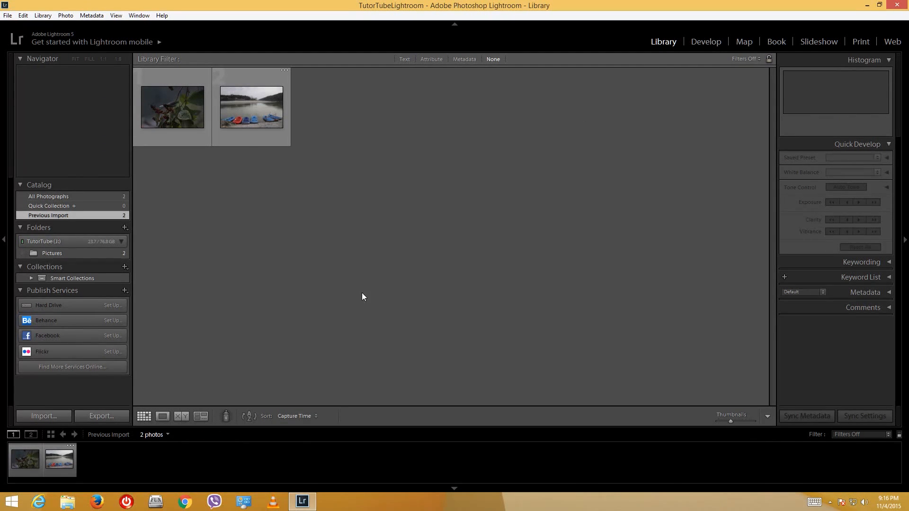
left_click(254, 103)
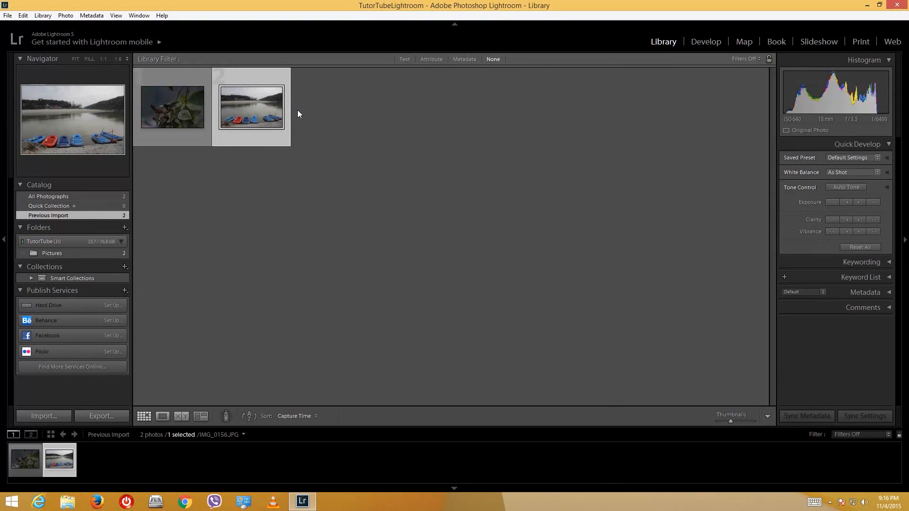
left_click(706, 42)
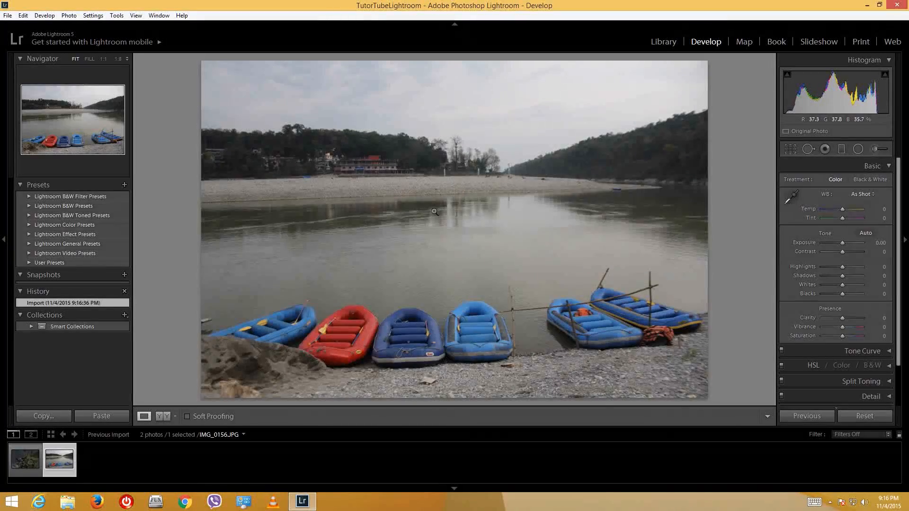
left_click(454, 212)
left_click_drag(419, 239, 592, 94)
left_click_drag(321, 311, 532, 166)
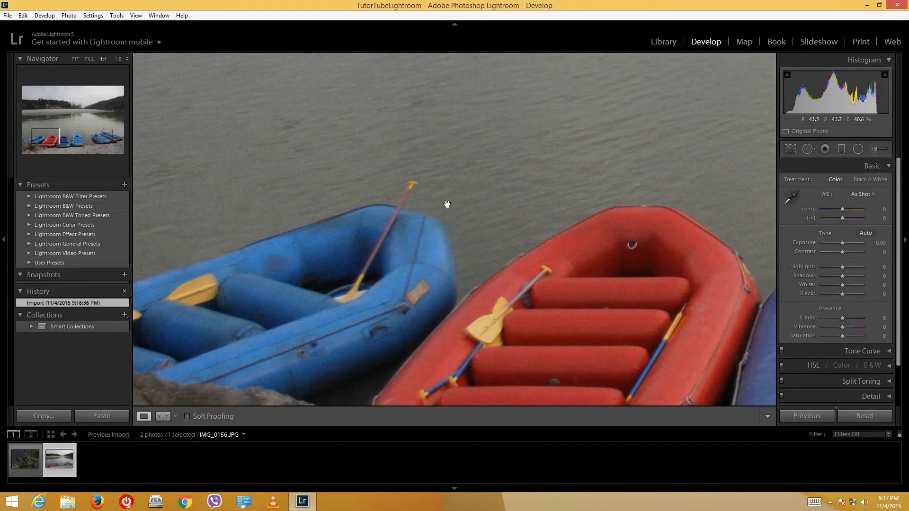
left_click(419, 170)
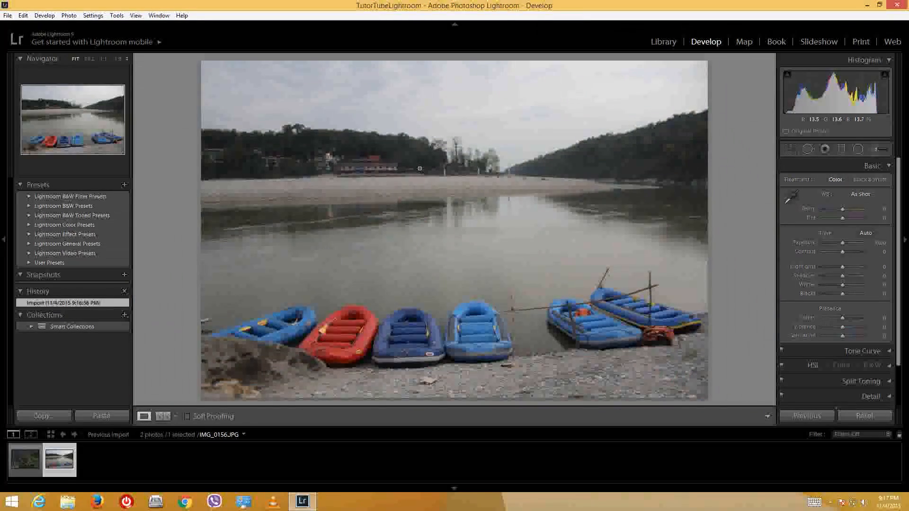
Step: Adjust the photo's white balance to a temperature of -12 and a tint of +7
left_click(889, 168)
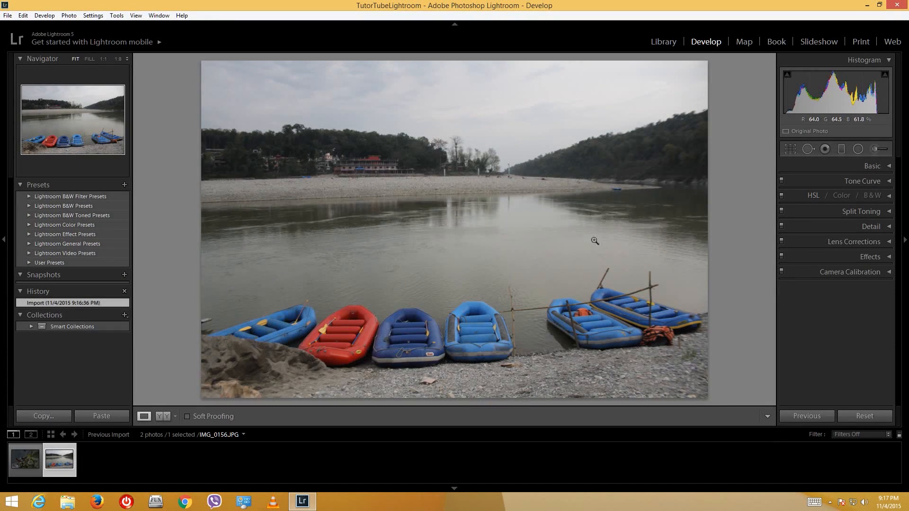
left_click(889, 166)
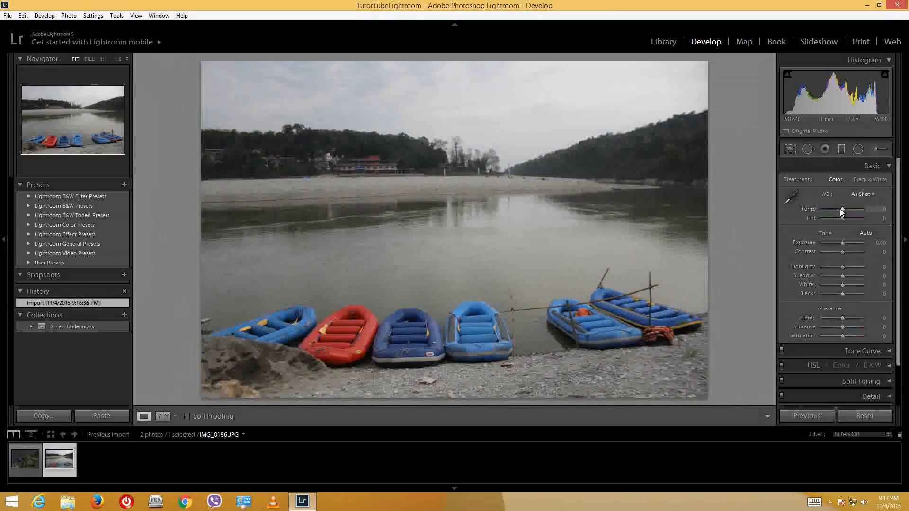
left_click_drag(842, 209, 837, 209)
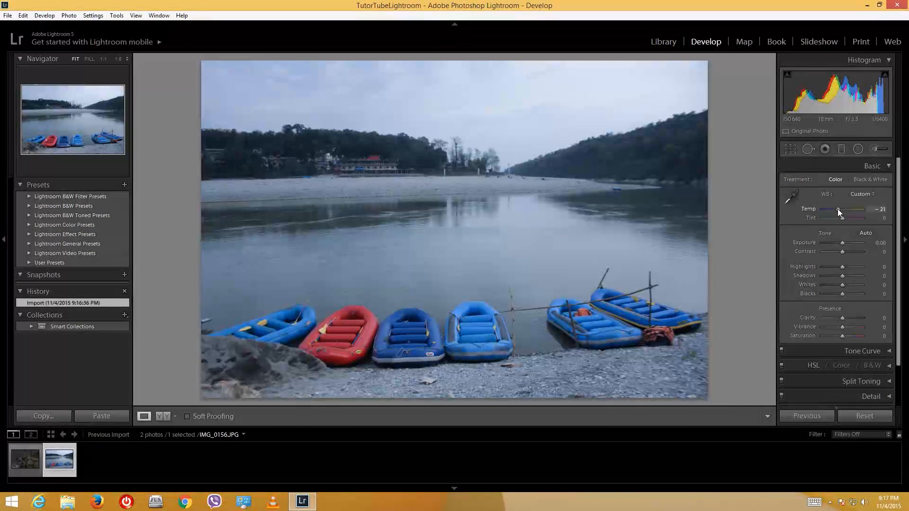
mouse_move(837, 209)
left_mouse_down()
mouse_move(855, 209)
mouse_move(831, 208)
mouse_move(847, 209)
mouse_move(843, 222)
left_mouse_up()
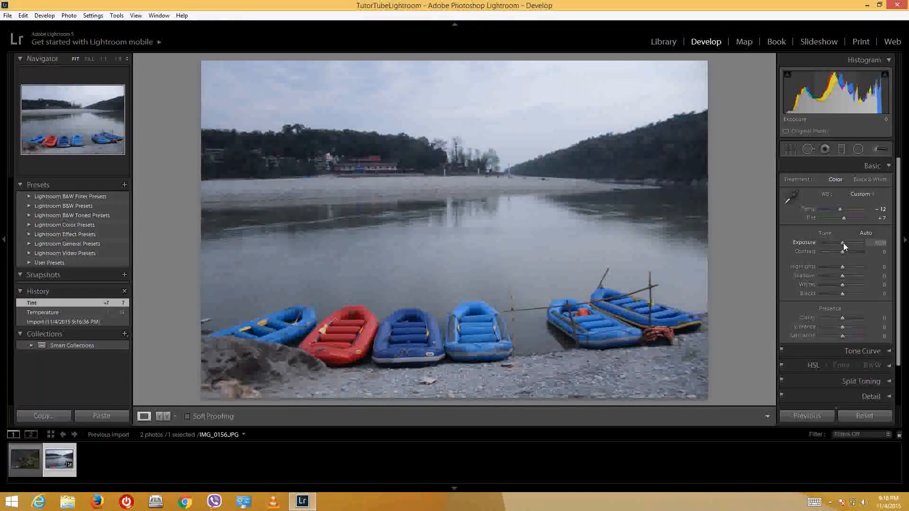
Step: Set the photo's exposure to +0.24 and its contrast to +60
mouse_move(843, 243)
left_mouse_down()
mouse_move(835, 243)
mouse_move(854, 243)
left_mouse_up()
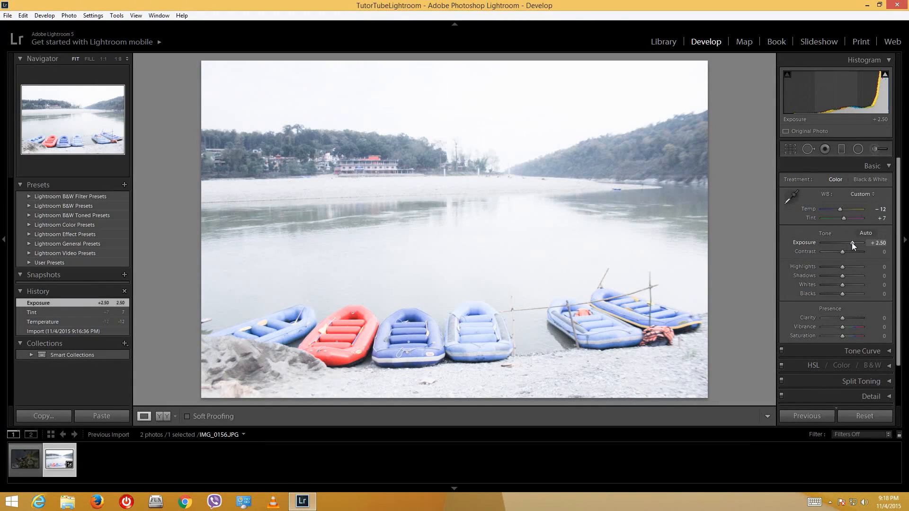
double_click(851, 243)
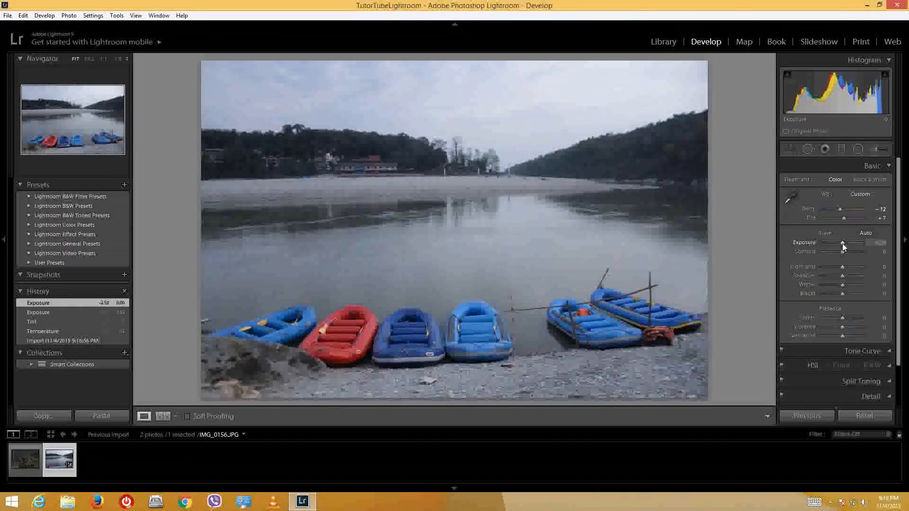
left_click_drag(843, 243, 844, 244)
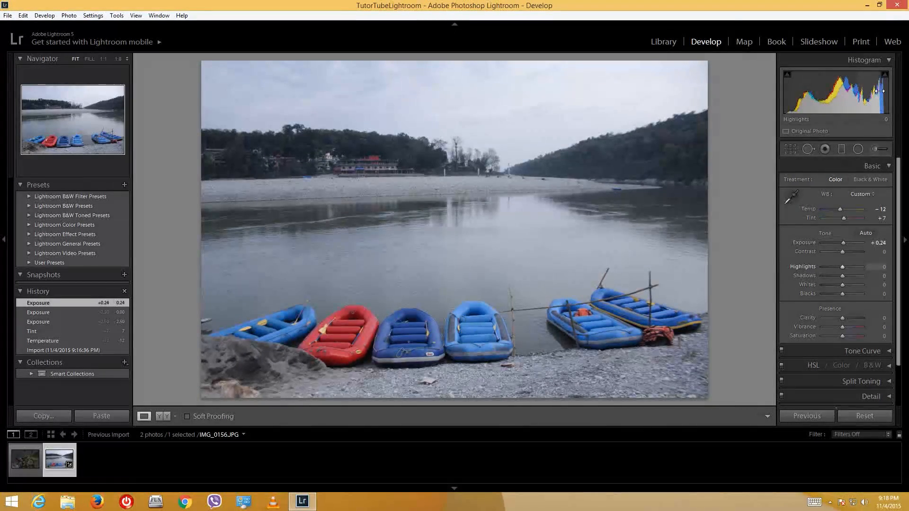
mouse_move(843, 246)
left_mouse_down()
mouse_move(836, 249)
mouse_move(843, 243)
left_mouse_up()
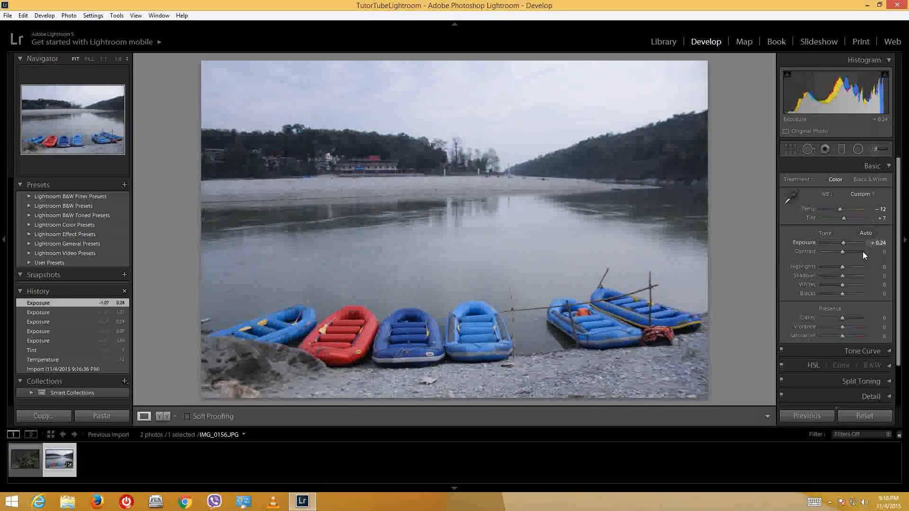
left_click_drag(843, 252, 855, 253)
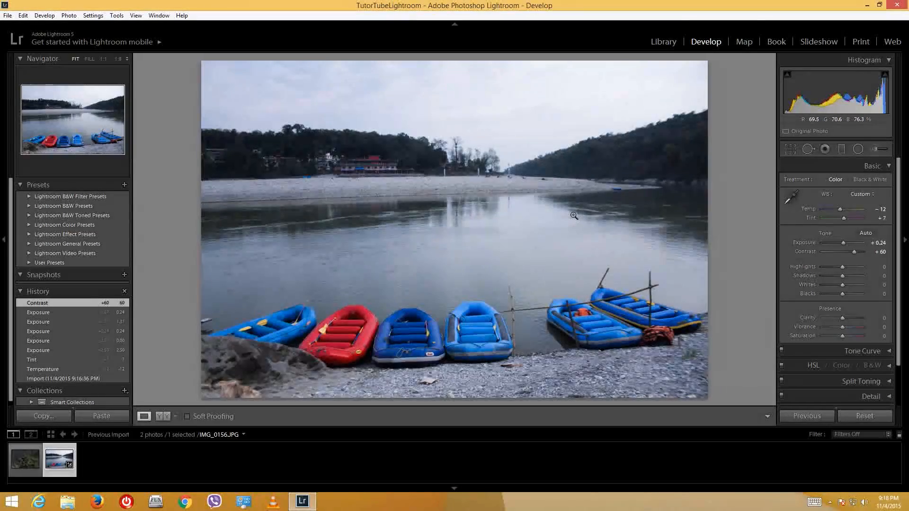
Step: Compare the edited photo with the original using the full before view, the side-by-side view and the split before/after view
key("backslash")
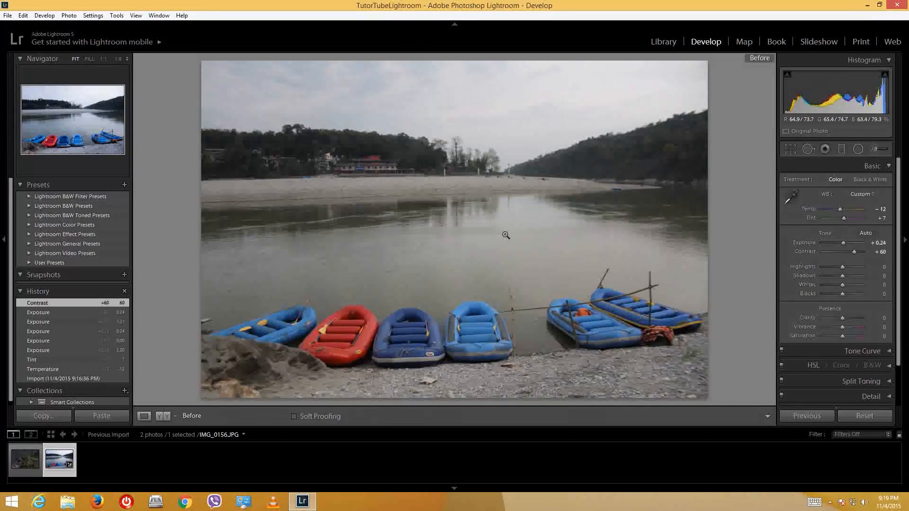
key("backslash")
key("backslash")
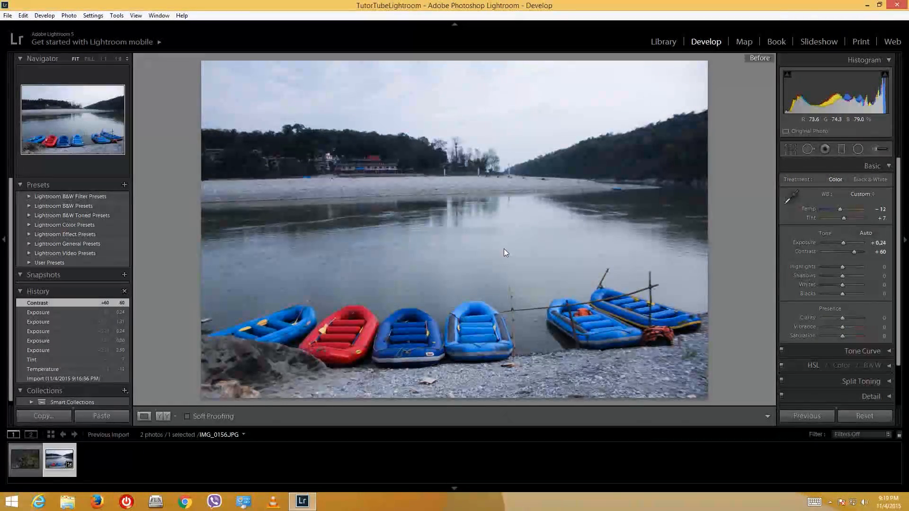
key("backslash")
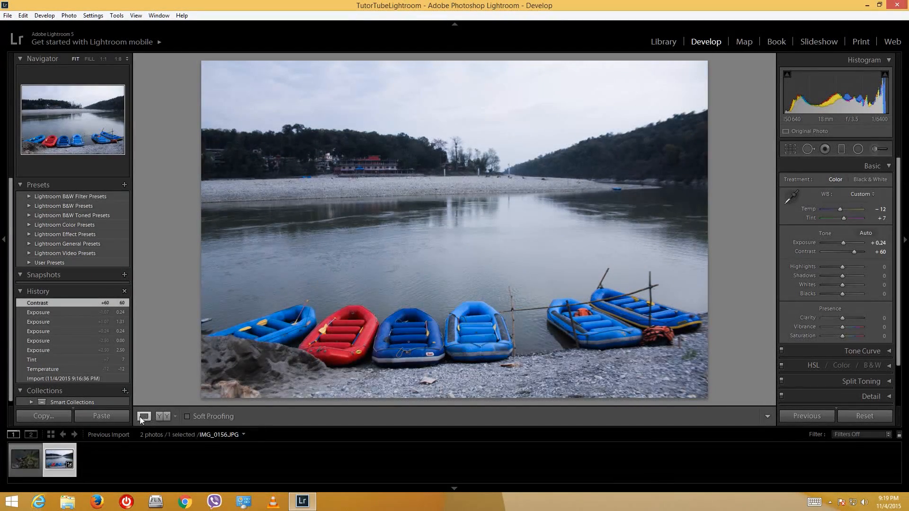
left_click(164, 417)
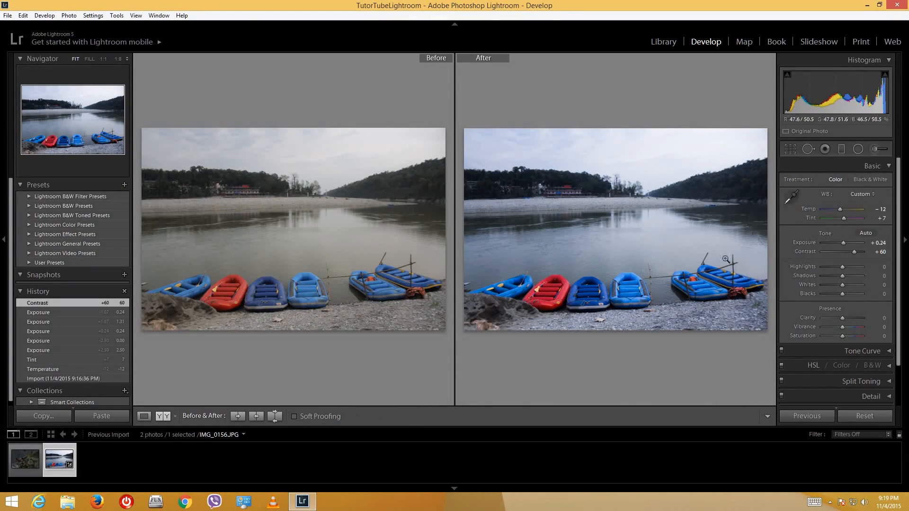
left_click(171, 417)
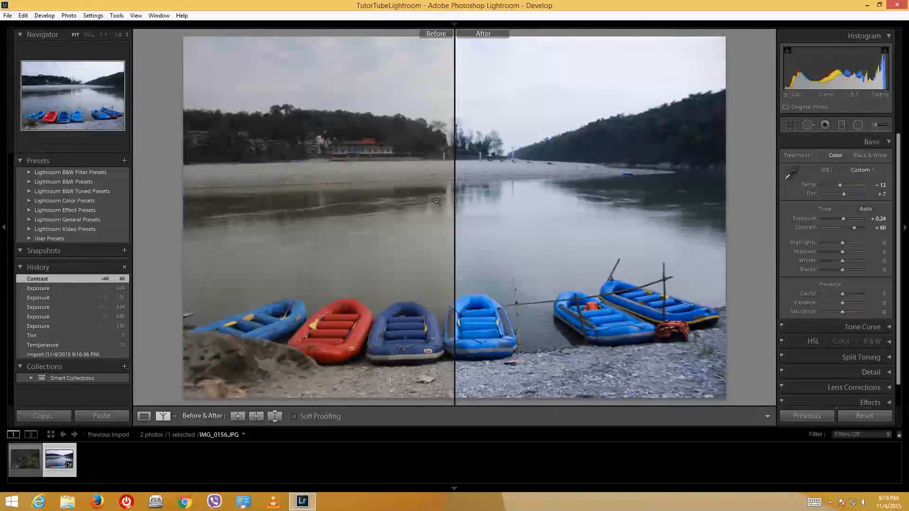
Step: Inspect the far shore and rafts at higher magnification in the split before/after view and return to the single edited view
left_click(519, 170)
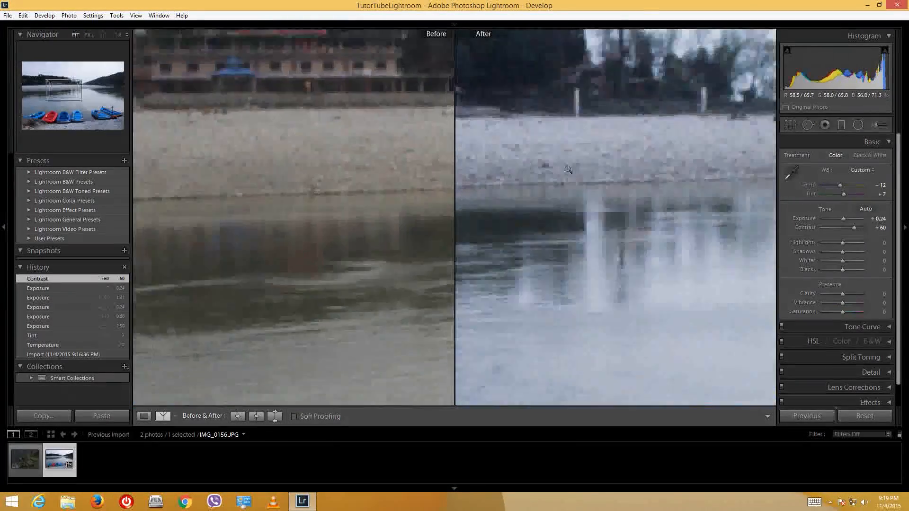
left_click(509, 355)
left_click_drag(488, 353, 246, 289)
left_click(142, 418)
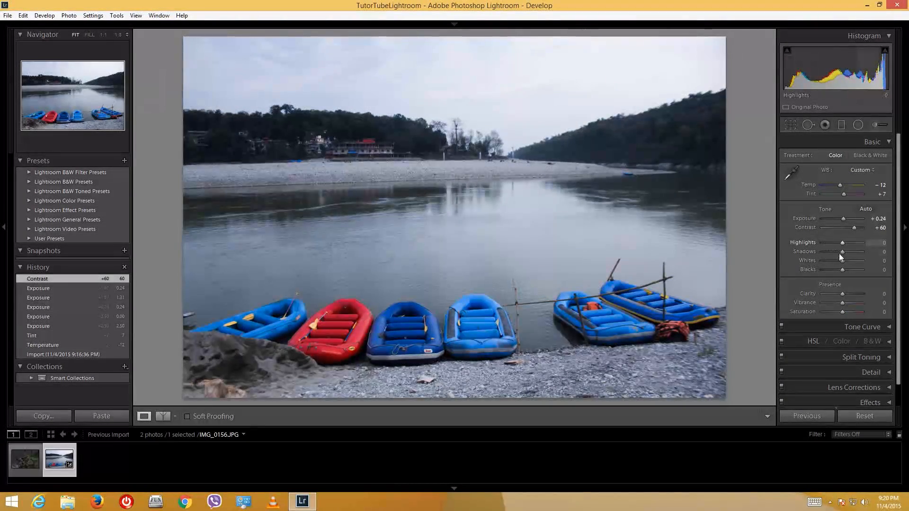
Step: Set the photo's basic highlights to -100 and its shadows to +45
mouse_move(843, 242)
left_mouse_down()
mouse_move(868, 243)
mouse_move(843, 243)
left_mouse_up()
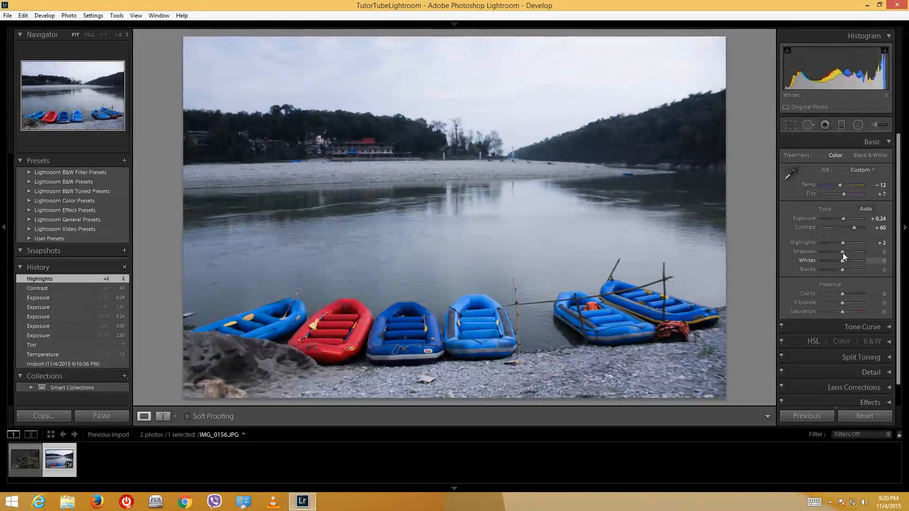
left_click_drag(843, 243, 788, 245)
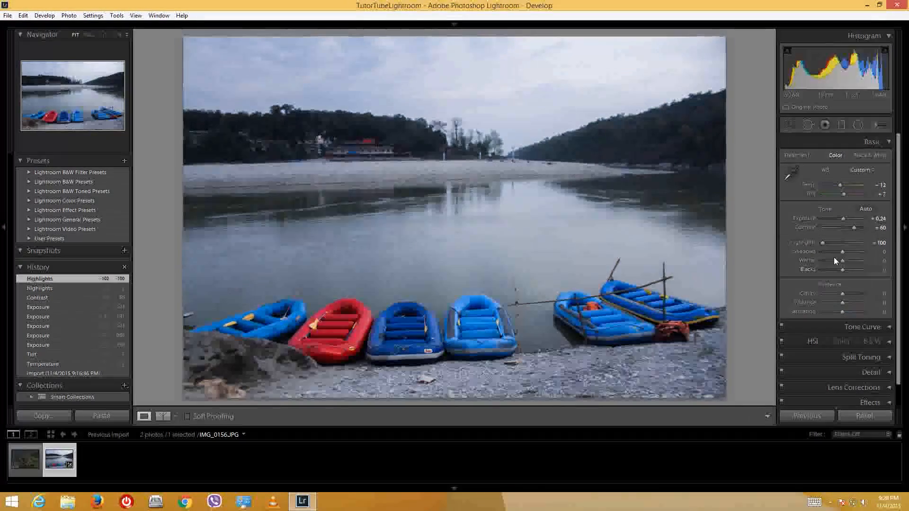
left_click_drag(843, 252, 860, 252)
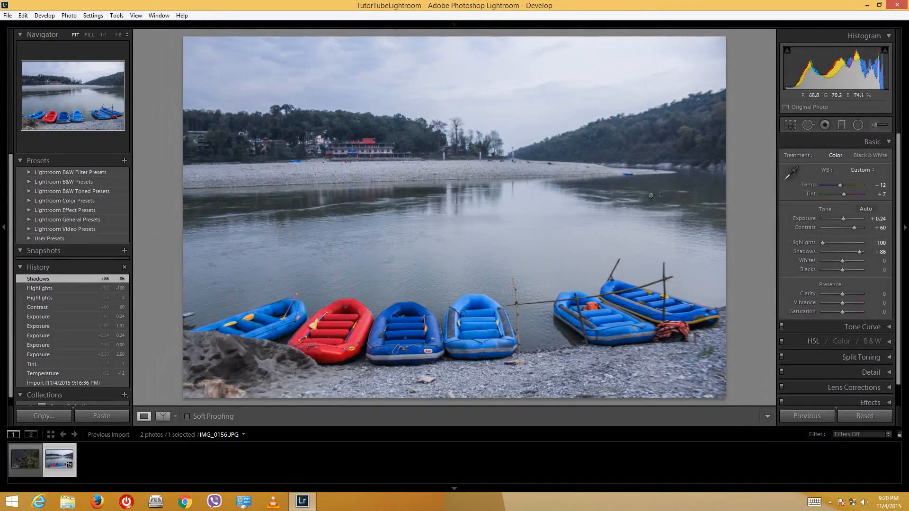
left_click_drag(860, 252, 845, 254)
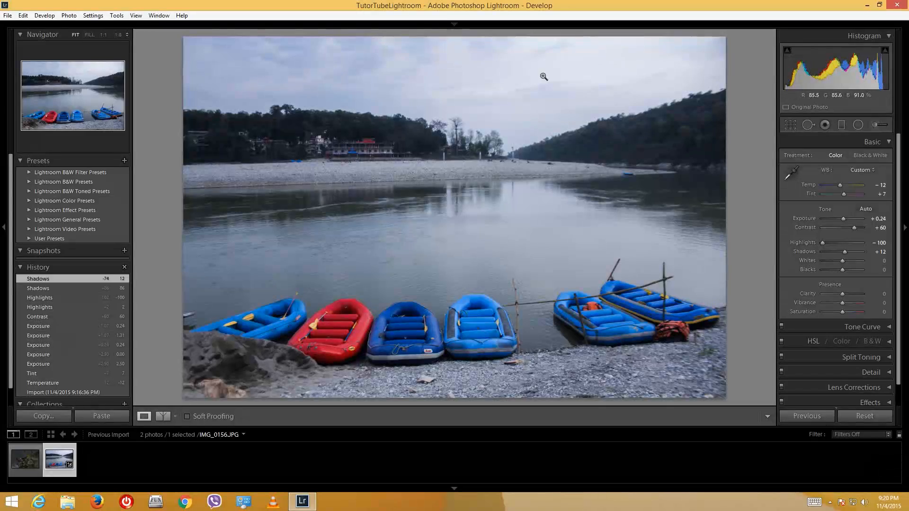
mouse_move(844, 251)
left_mouse_down()
mouse_move(853, 254)
mouse_move(849, 247)
left_mouse_up()
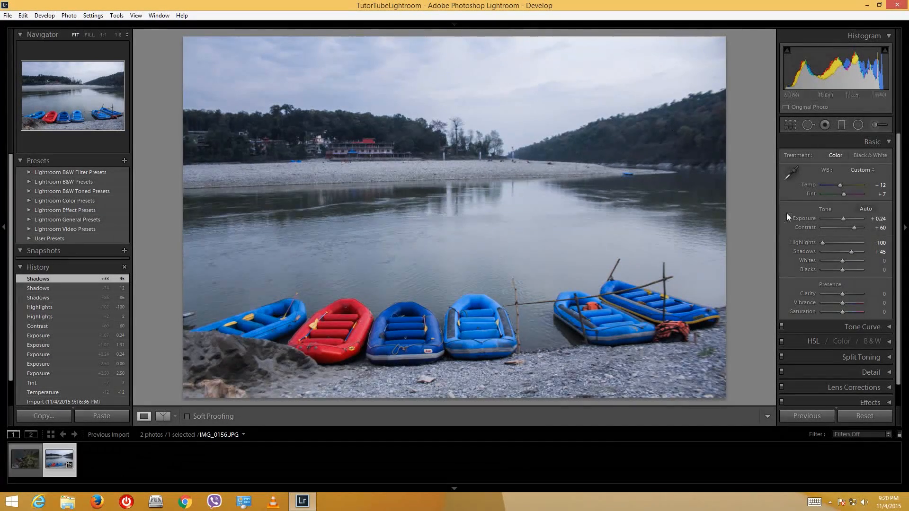
Step: Set the photo's whites to -36 and blacks to +10, and compare the result with the original
left_click_drag(843, 260, 835, 264)
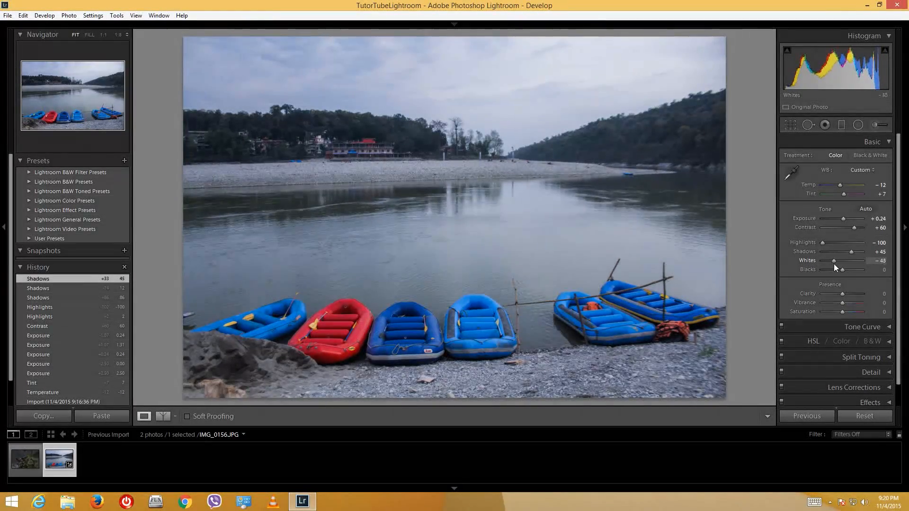
left_click_drag(843, 271, 845, 271)
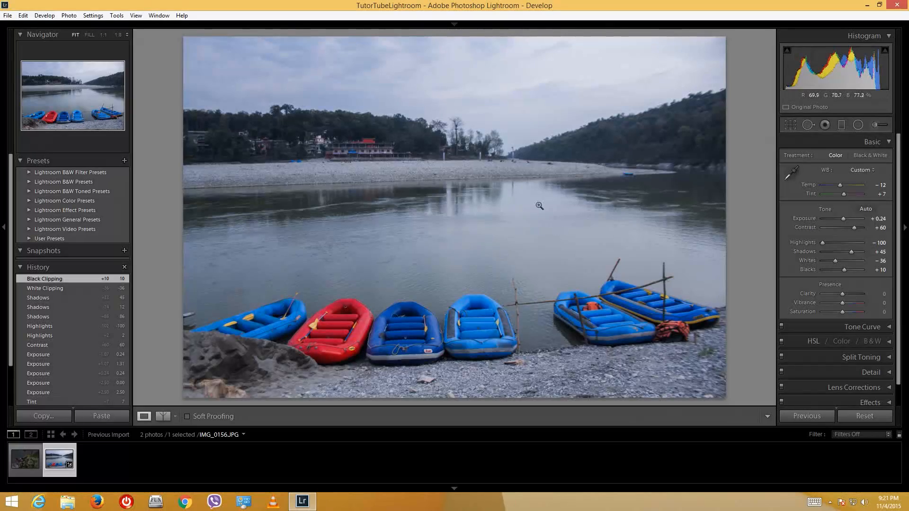
key("backslash")
key("backslash")
key("backslash")
key("backslash")
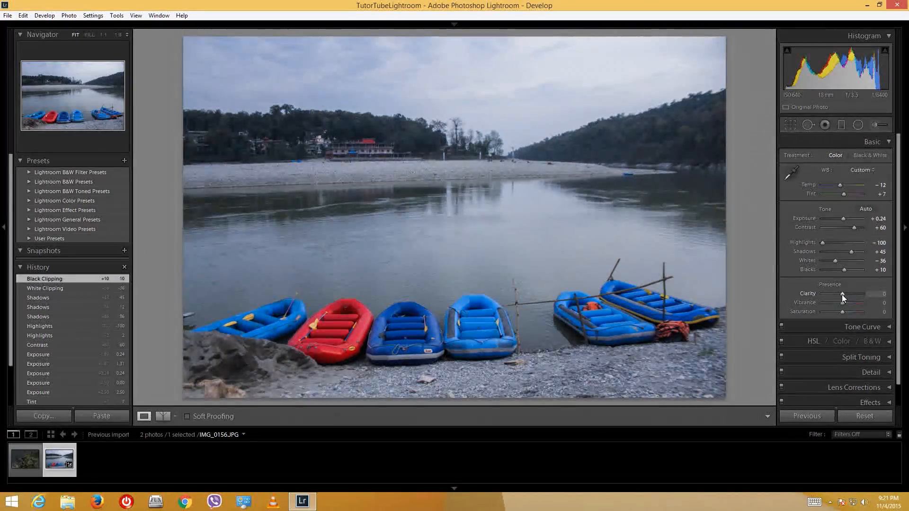
Step: Adjust the photo's presence to a clarity of +38, a vibrance of +60 and a saturation of -12
left_click_drag(842, 294, 868, 292)
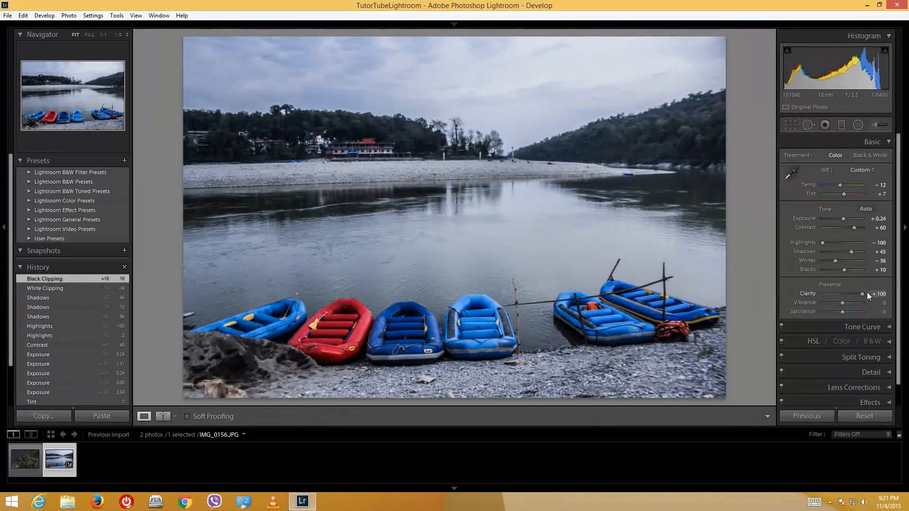
left_click_drag(877, 292, 849, 298)
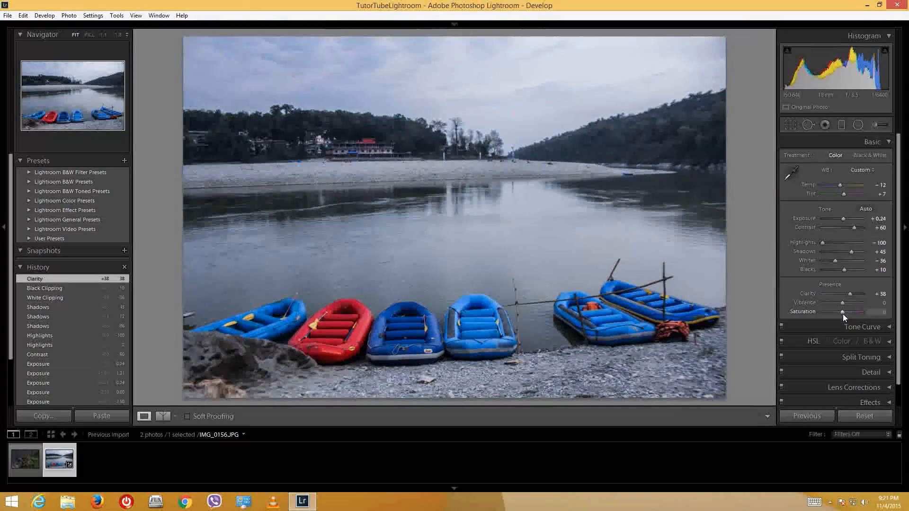
mouse_move(842, 313)
left_mouse_down()
mouse_move(871, 314)
mouse_move(842, 313)
left_mouse_up()
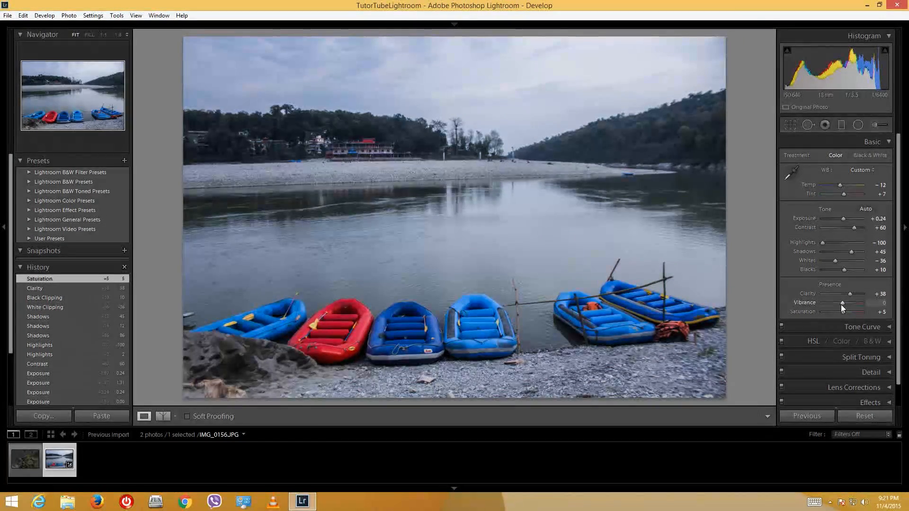
mouse_move(842, 304)
left_mouse_down()
mouse_move(857, 304)
mouse_move(848, 303)
left_mouse_up()
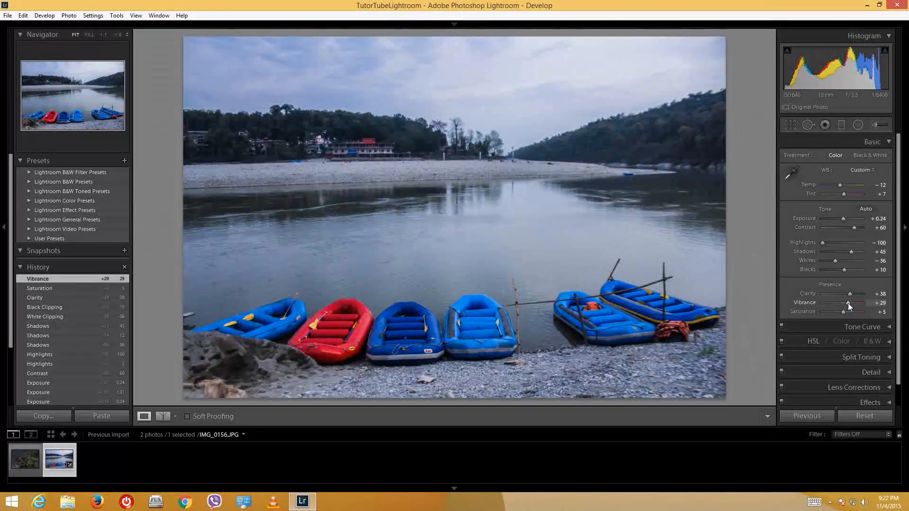
left_click_drag(848, 303, 857, 304)
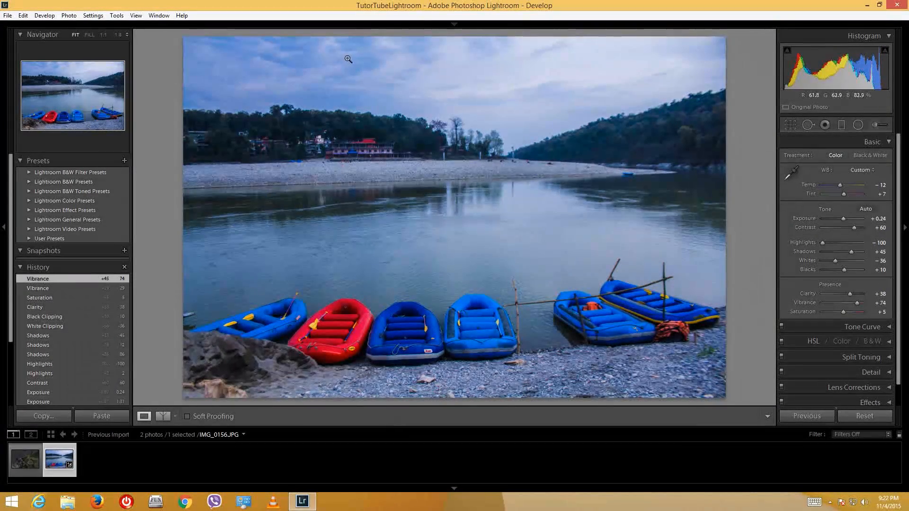
left_click_drag(858, 305, 839, 315)
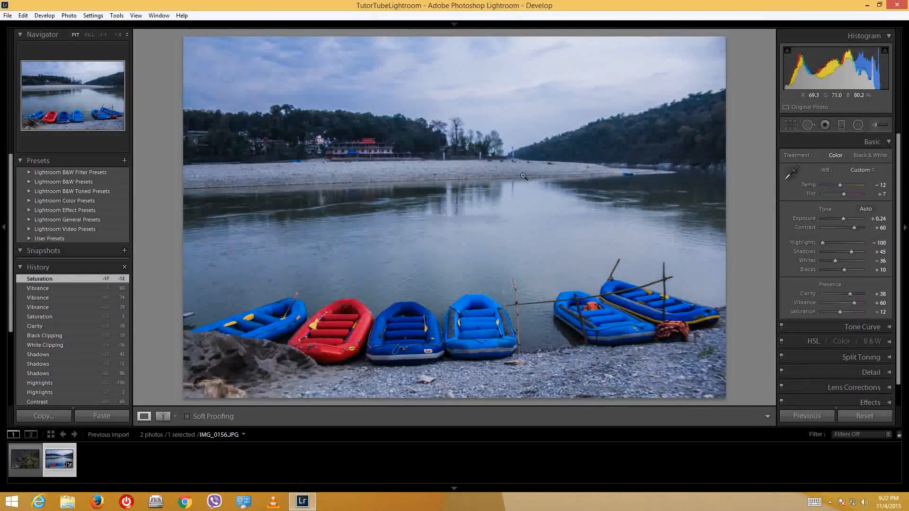
Step: Compare the edited photo with the original and set its white balance temperature to -7
key("backslash")
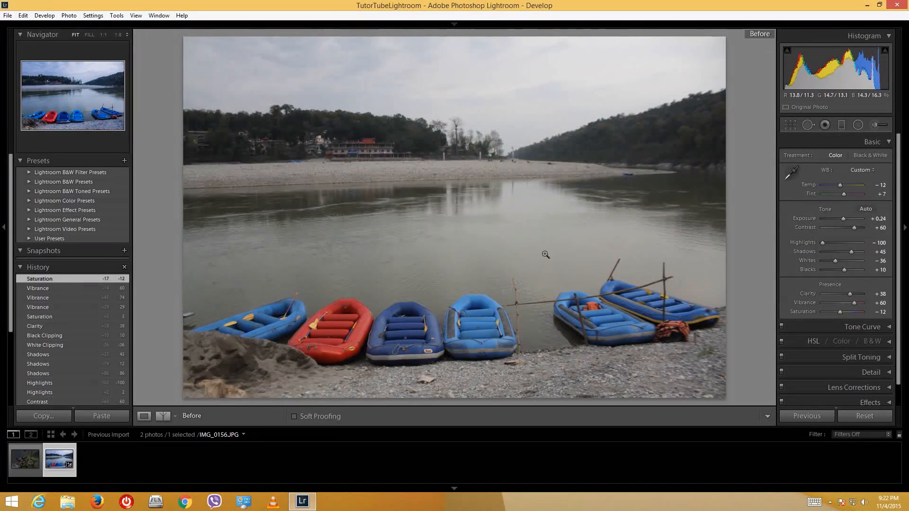
key("backslash")
key("backslash")
key("backslash")
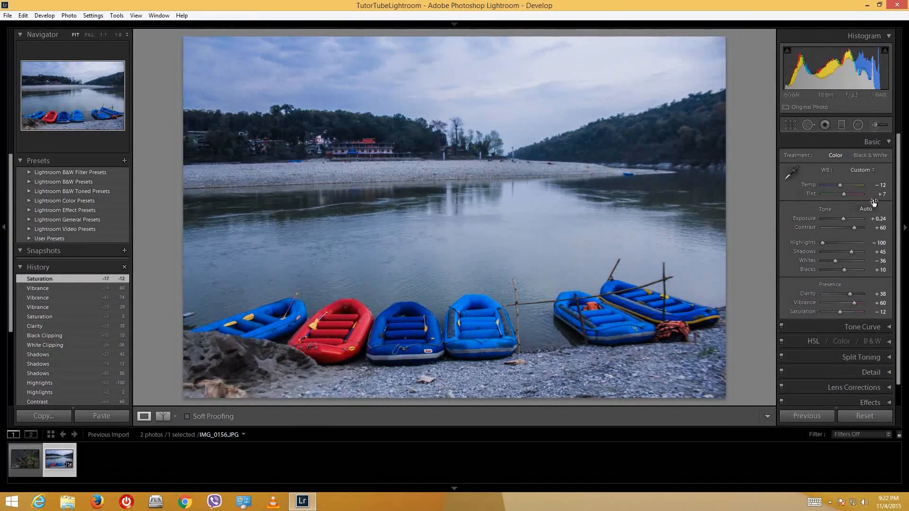
left_click_drag(841, 184, 841, 183)
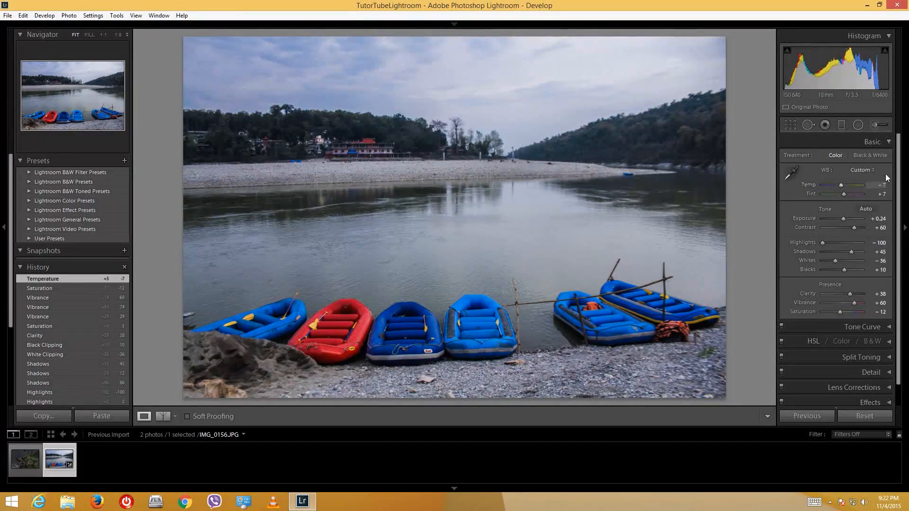
Step: Adjust the tone curve regions to highlights -40, lights +15 and shadows +28
left_click(889, 143)
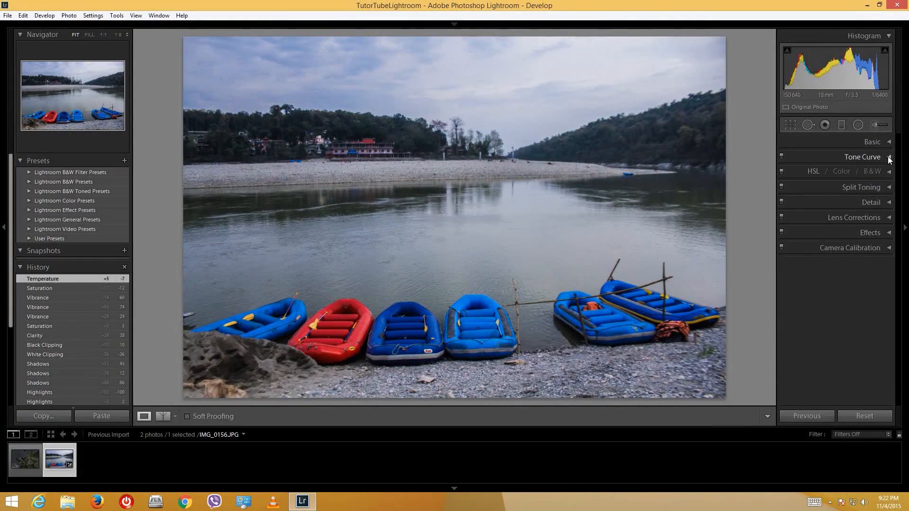
left_click(890, 157)
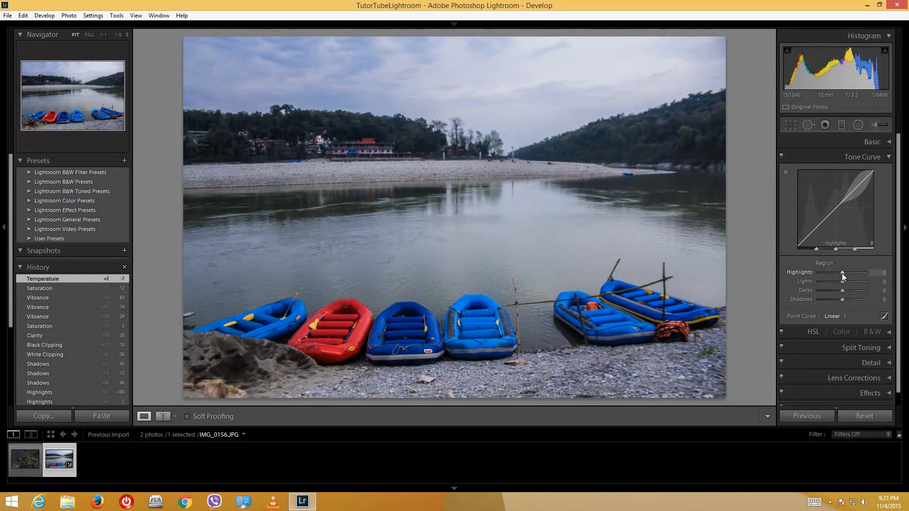
left_click_drag(842, 274, 848, 300)
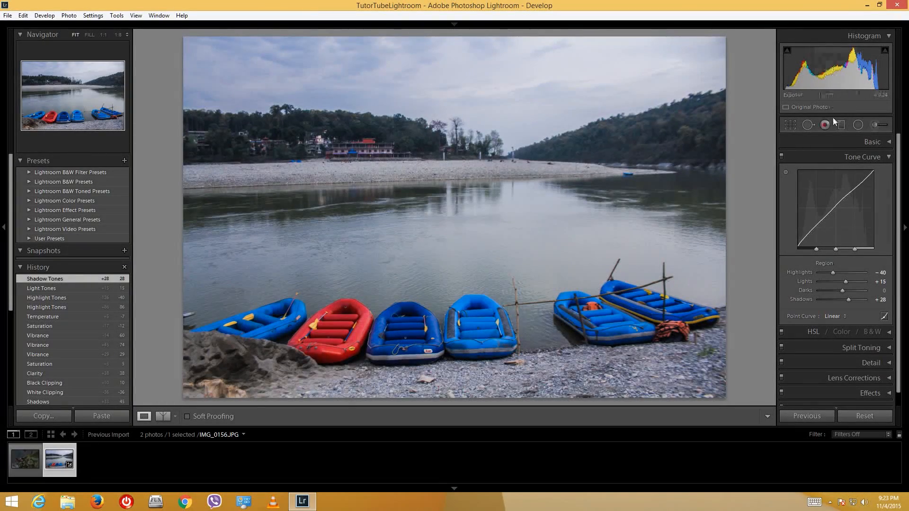
Step: Try an exposure of +0.54 by adjusting the histogram directly and undo the change
mouse_move(837, 69)
left_mouse_down()
mouse_move(844, 69)
mouse_move(828, 74)
left_mouse_up()
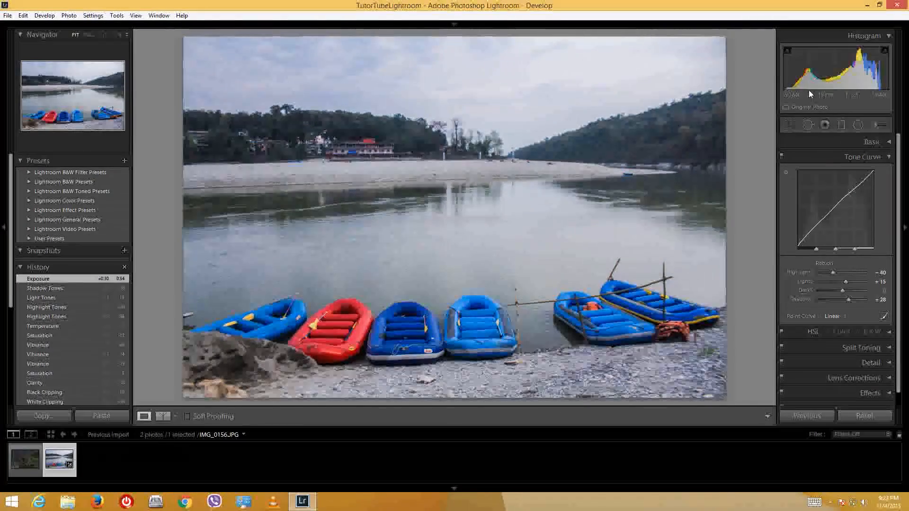
key("ctrl+z")
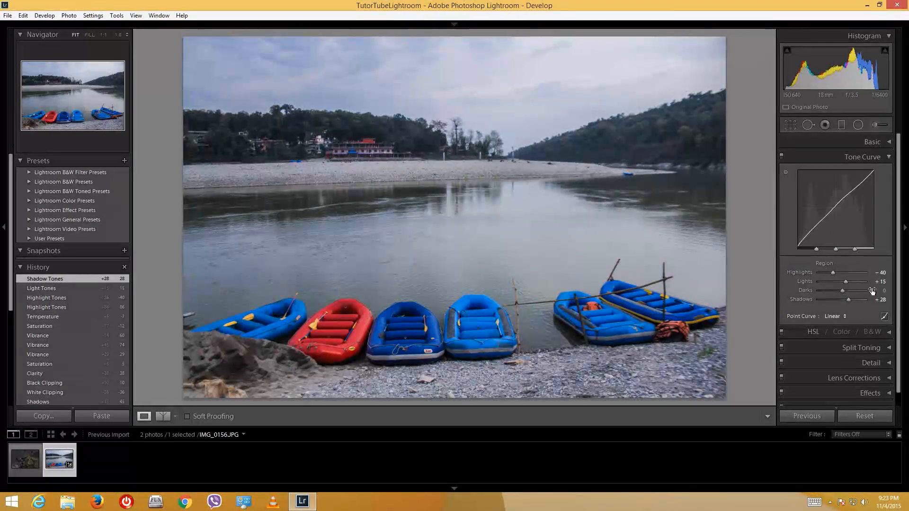
Step: Show all the HSL hue, saturation and luminance adjustments together and set the red hue to -11
left_click(888, 158)
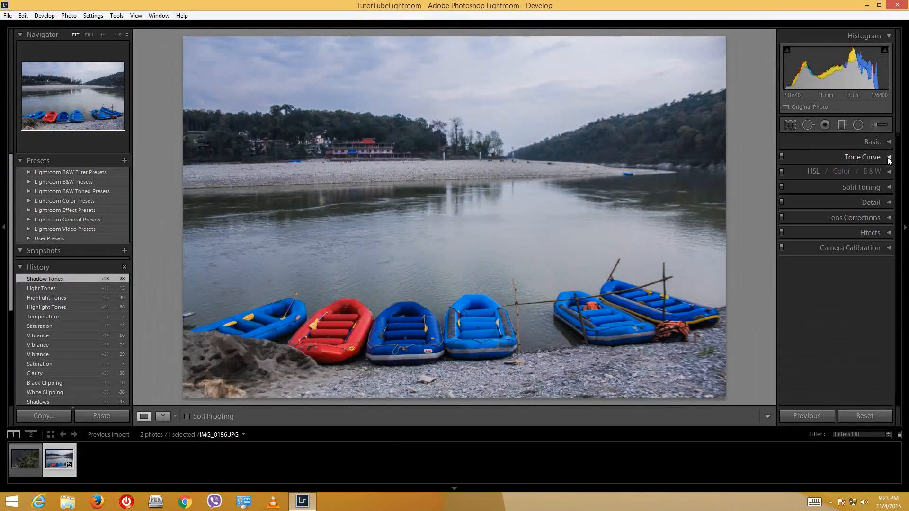
left_click(889, 172)
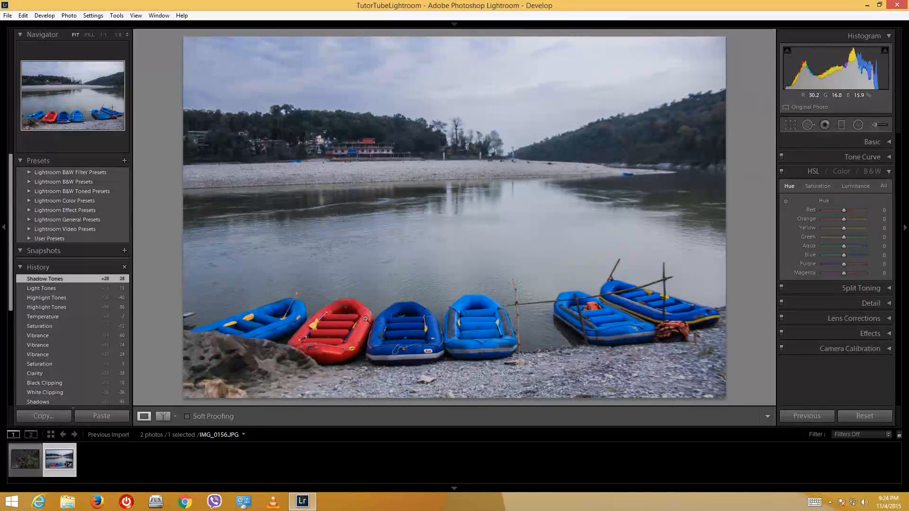
left_click(885, 186)
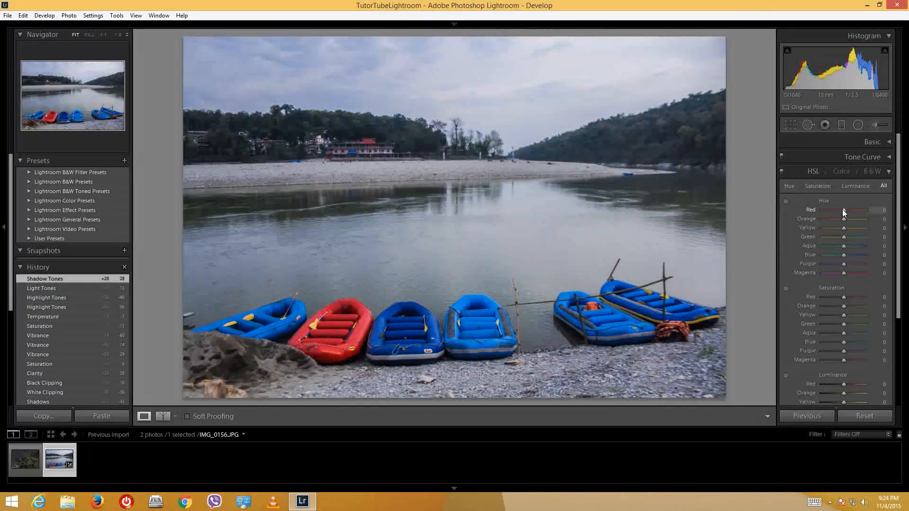
mouse_move(844, 209)
left_mouse_down()
mouse_move(836, 212)
mouse_move(862, 209)
mouse_move(839, 210)
left_mouse_up()
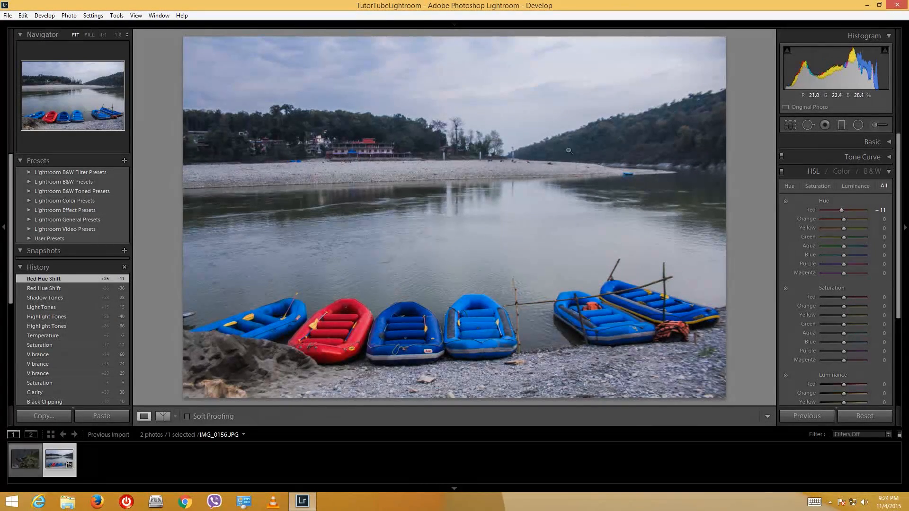
Step: Try converting the photo to black and white with a mix of red +60, orange +27, green -13 and blue +56
left_click(875, 172)
mouse_move(842, 194)
left_mouse_down()
mouse_move(818, 195)
mouse_move(841, 194)
left_mouse_up()
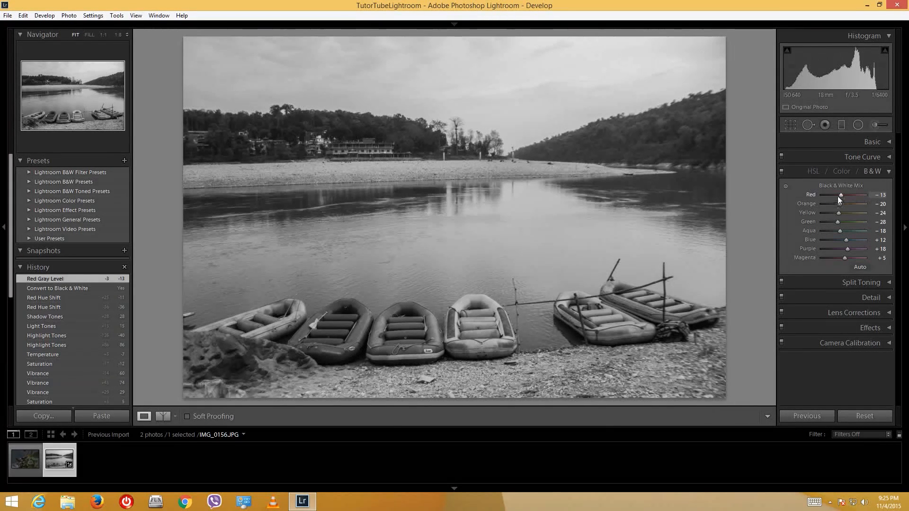
mouse_move(841, 197)
left_mouse_down()
mouse_move(857, 197)
mouse_move(848, 206)
left_mouse_up()
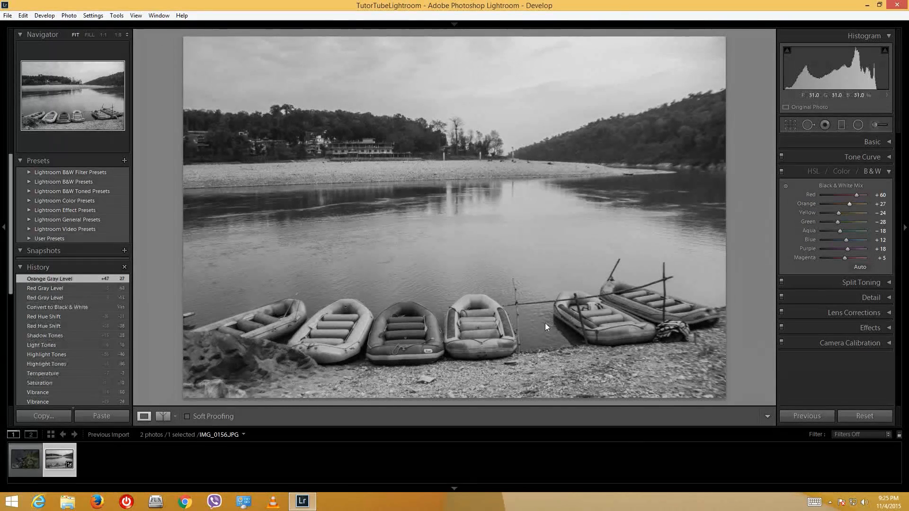
mouse_move(851, 223)
left_mouse_down()
mouse_move(841, 232)
mouse_move(866, 240)
mouse_move(851, 240)
left_mouse_up()
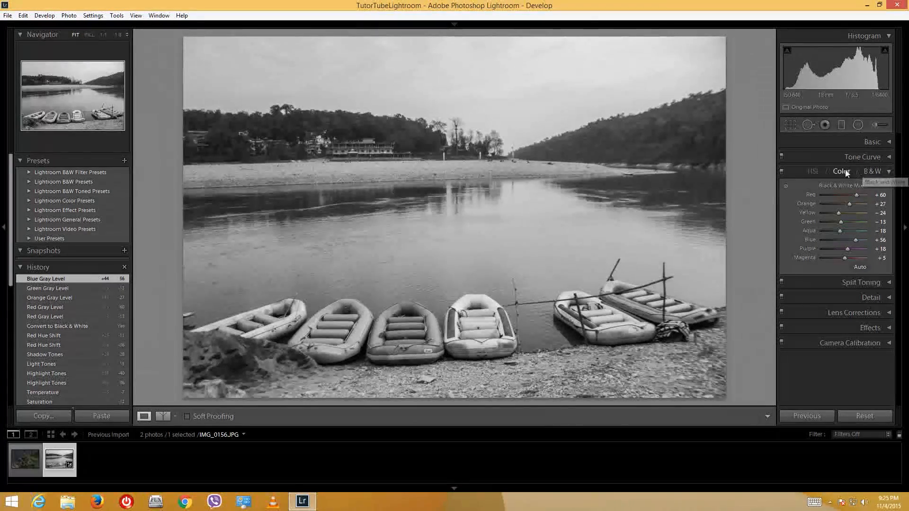
Step: Restore the photo's color and set the HSL hues to red -27, orange +18, yellow +76, aqua -2, blue +9, purple +22 and magenta +27
left_click(813, 171)
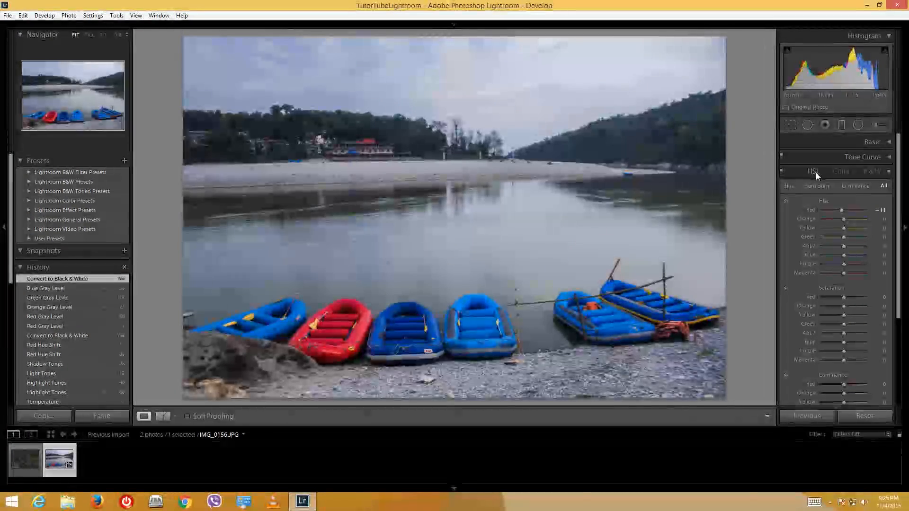
left_click_drag(843, 211, 839, 212)
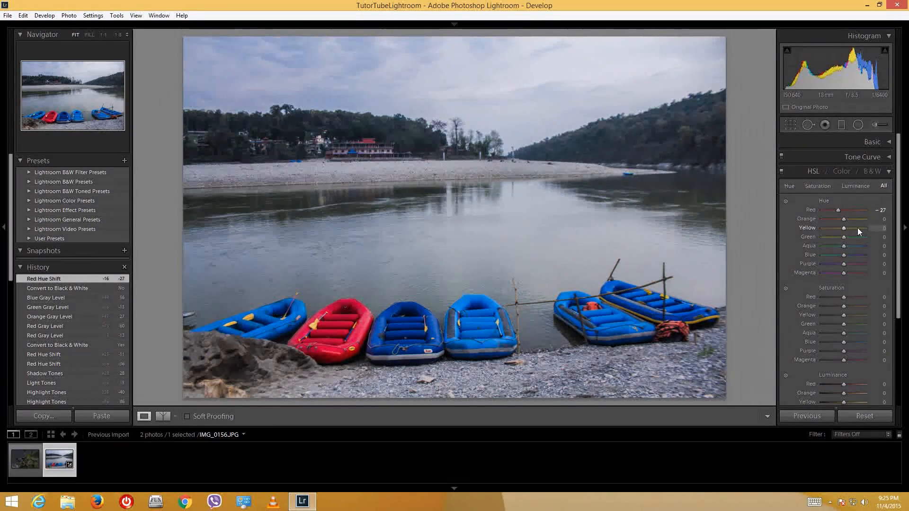
left_click_drag(843, 220, 859, 232)
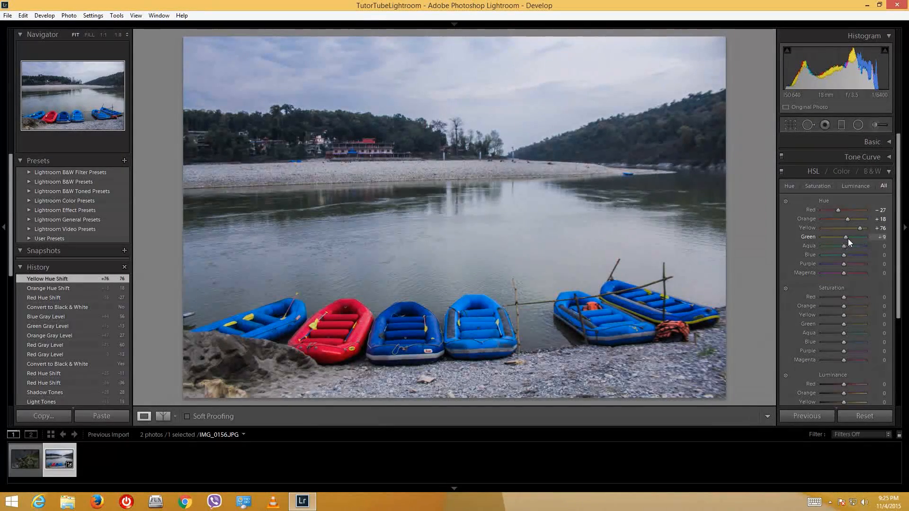
left_click_drag(854, 240, 848, 273)
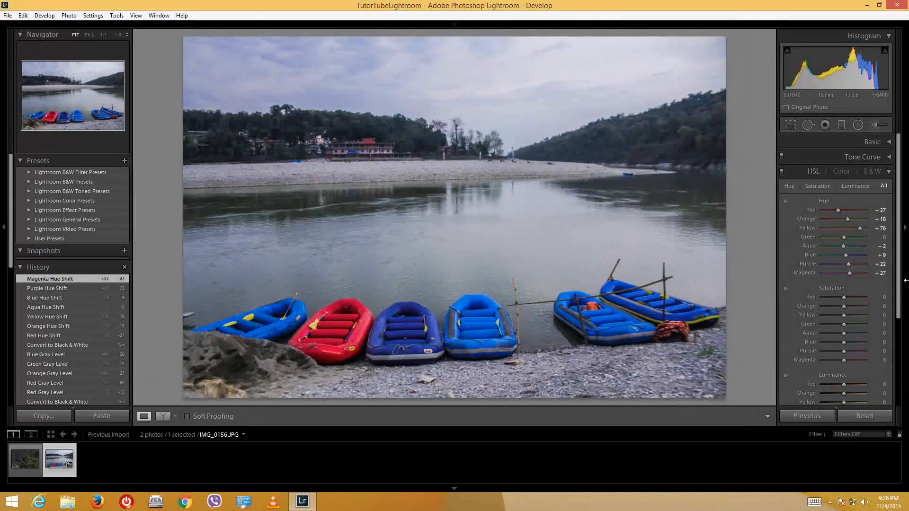
Step: Set the HSL saturations to red -27, green +100, aqua +31, blue +29, purple +16 and magenta +2, and compare the photo with its before view
scroll(881, 266, "down", 1)
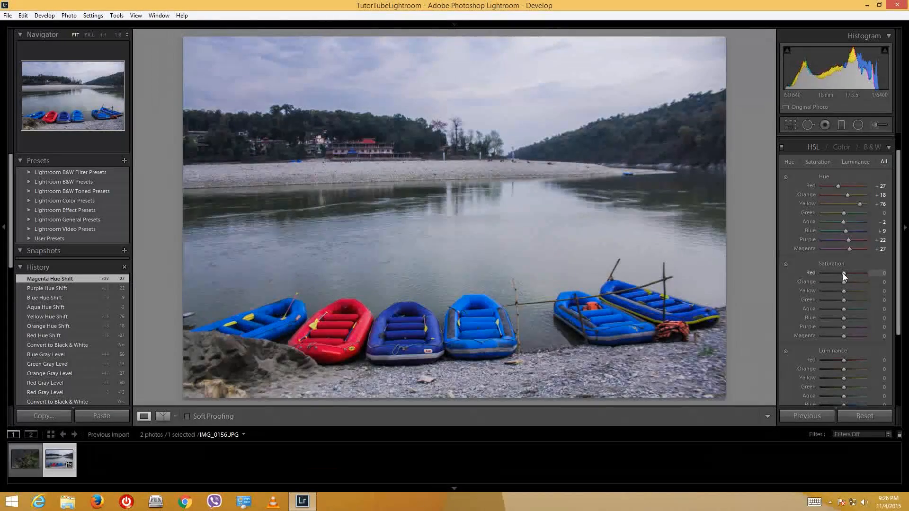
left_click_drag(841, 274, 844, 337)
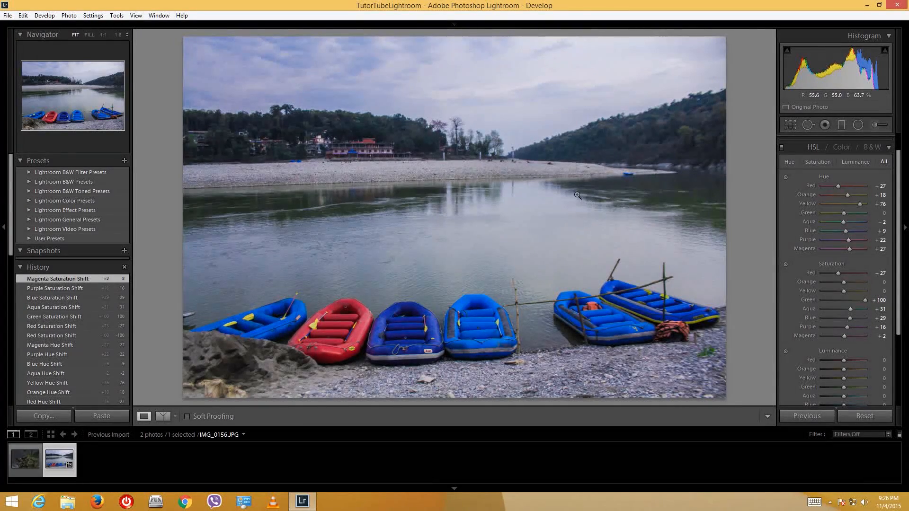
key("backslash")
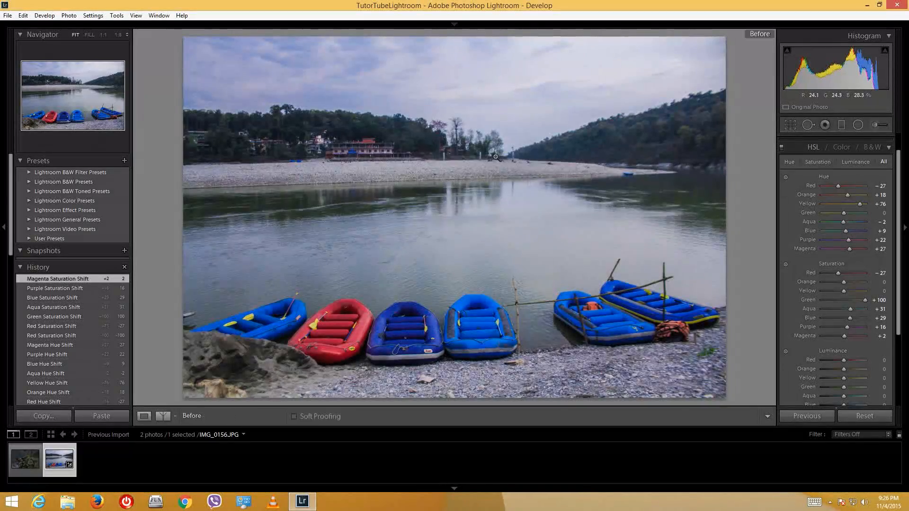
key("backslash")
key("backslash")
key("backslash")
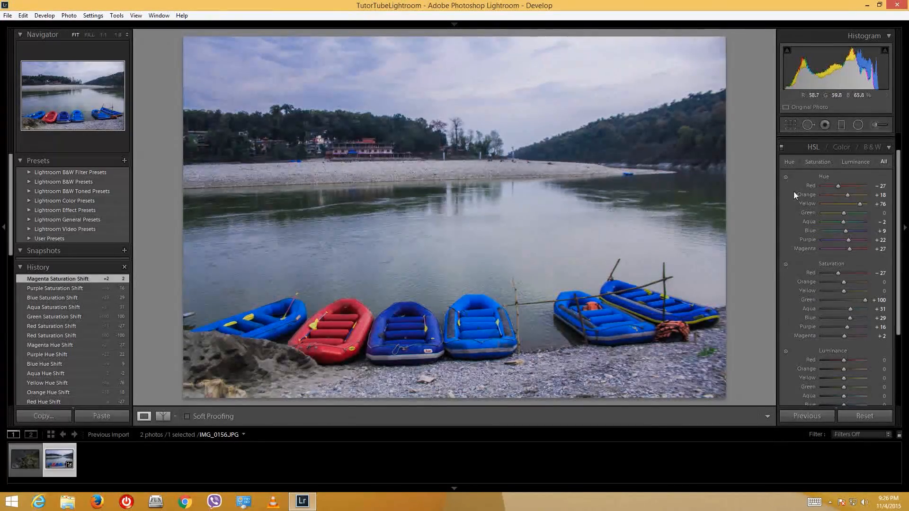
Step: Set the HSL luminances to red -2, orange +98, green +33, aqua +38 and magenta -7
scroll(853, 285, "down", 1)
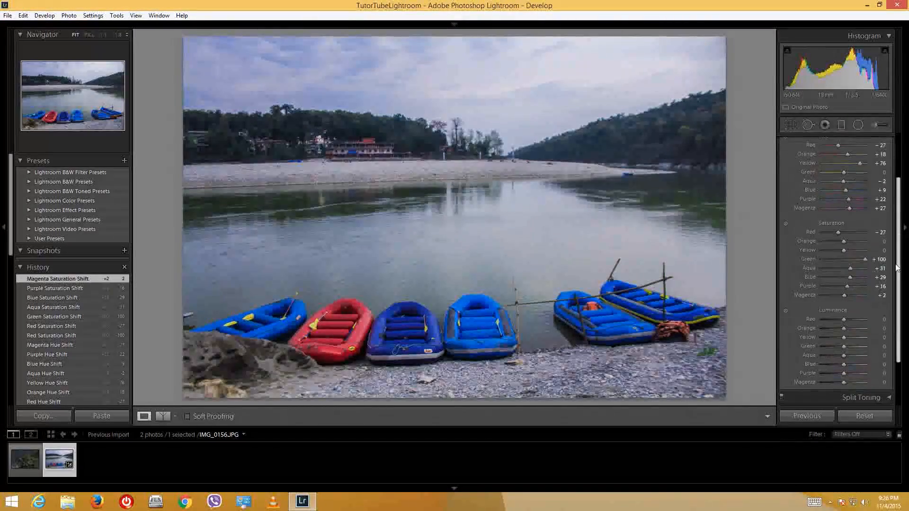
left_click_drag(845, 316, 851, 326)
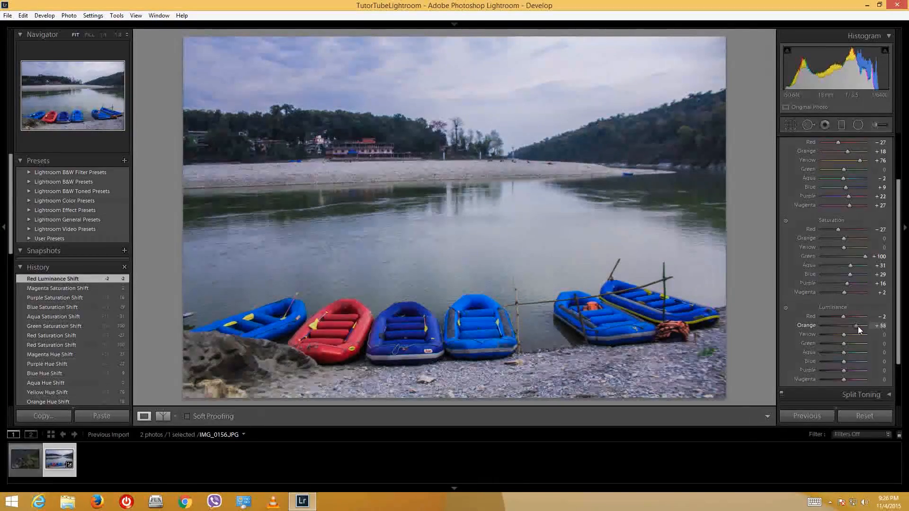
left_click_drag(688, 333, 688, 333)
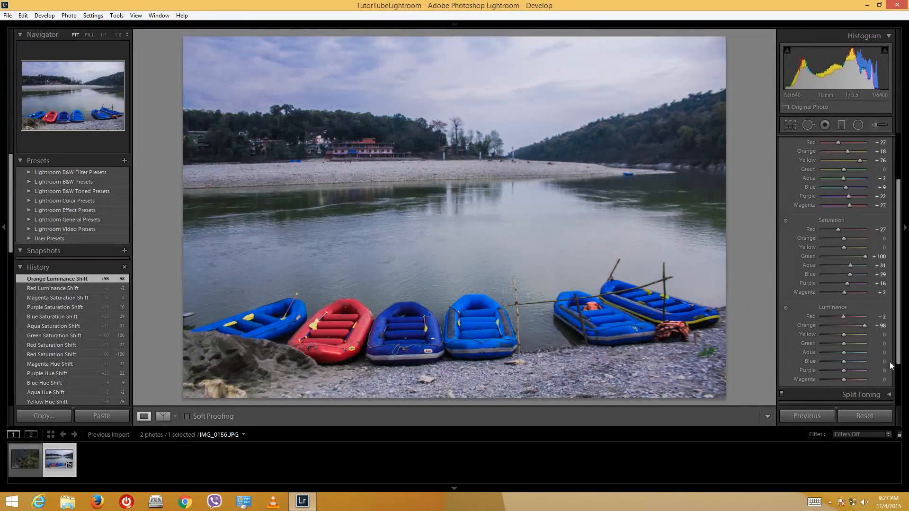
left_click_drag(844, 343, 844, 379)
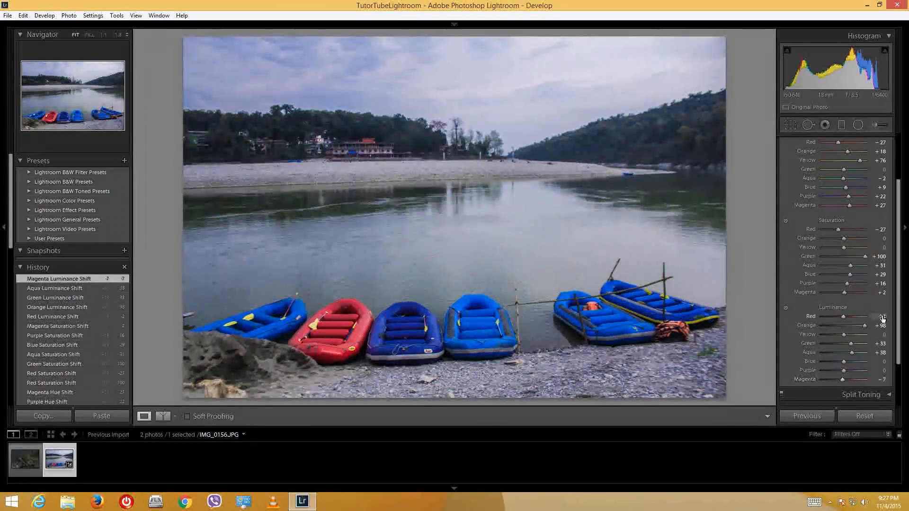
Step: Review the HSL hue, saturation and luminance adjustments one group at a time and collapse the HSL settings
left_click_drag(898, 250, 901, 205)
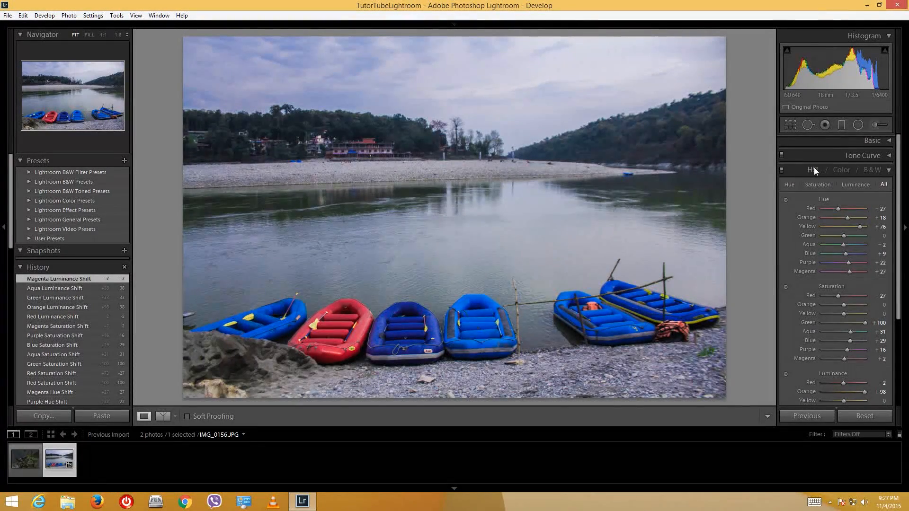
left_click(790, 185)
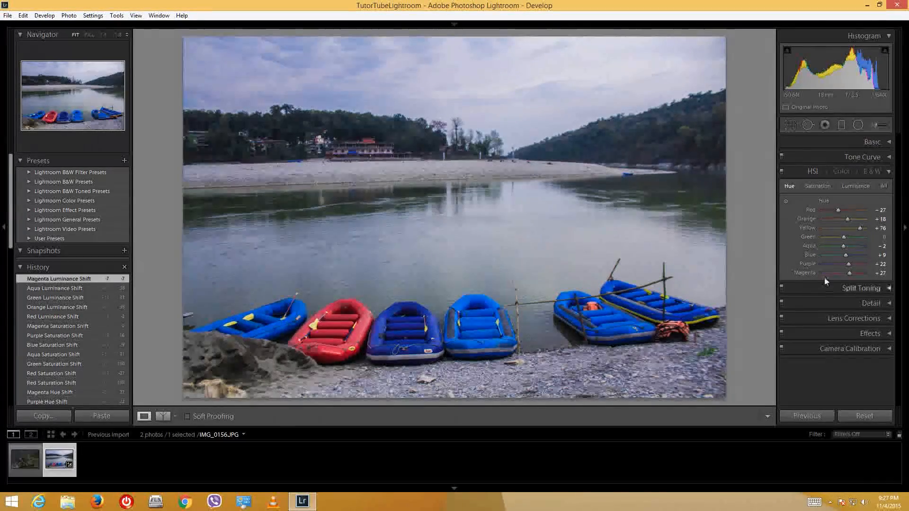
left_click(819, 188)
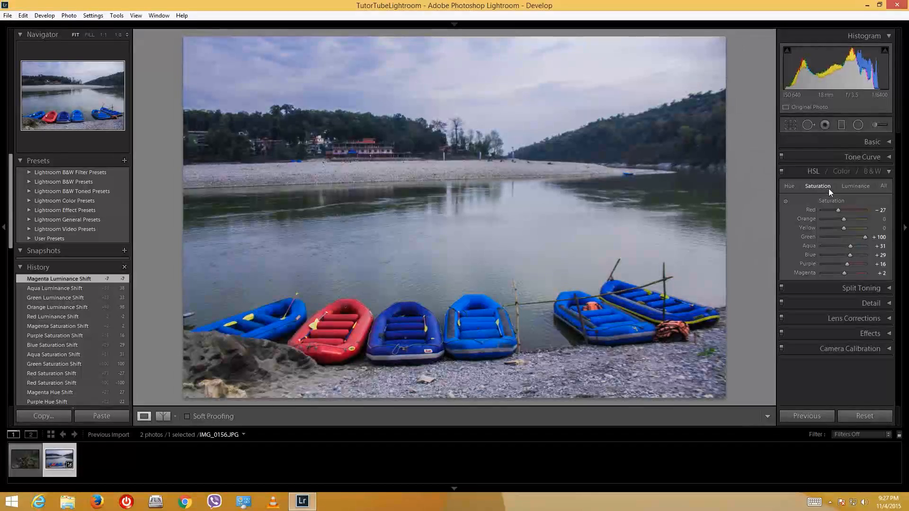
left_click(850, 189)
left_click(889, 174)
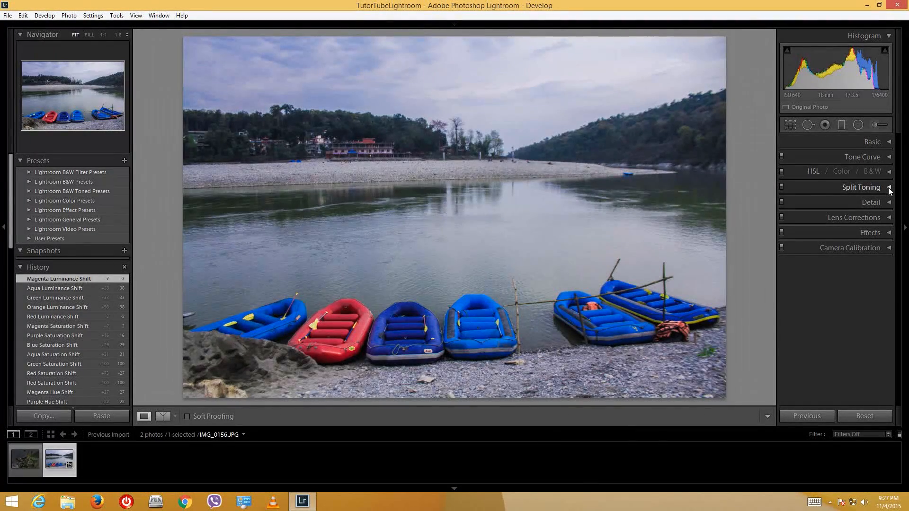
Step: Try tinting the highlights with a split-toning hue of 67 and saturation of 73, and reset both values to 0
left_click(869, 186)
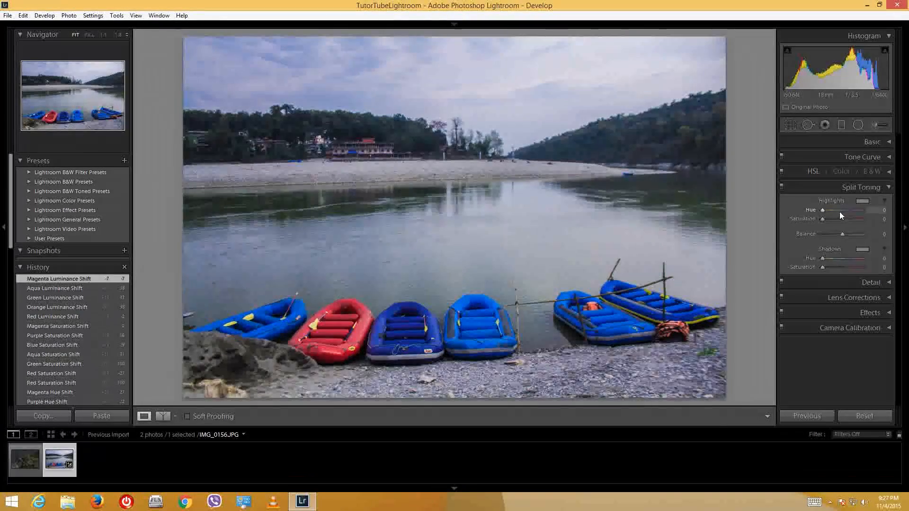
left_click_drag(823, 210, 791, 211)
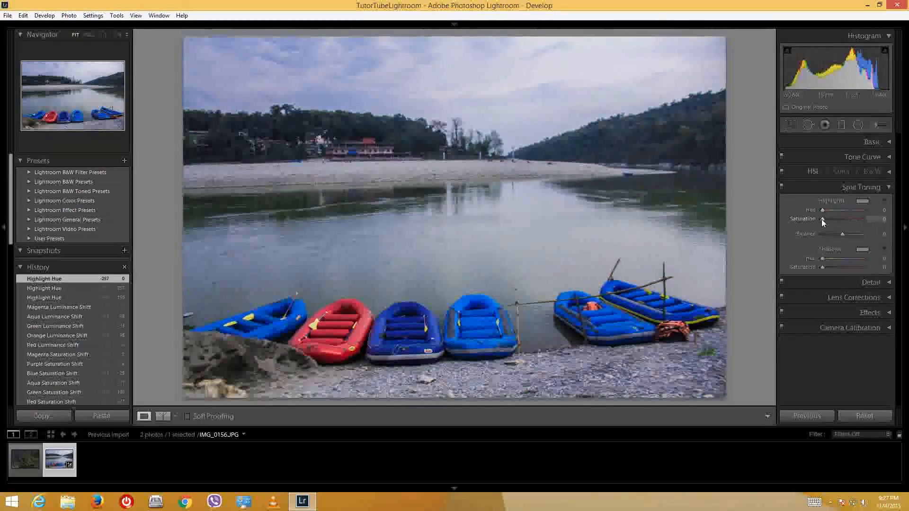
left_click(863, 201)
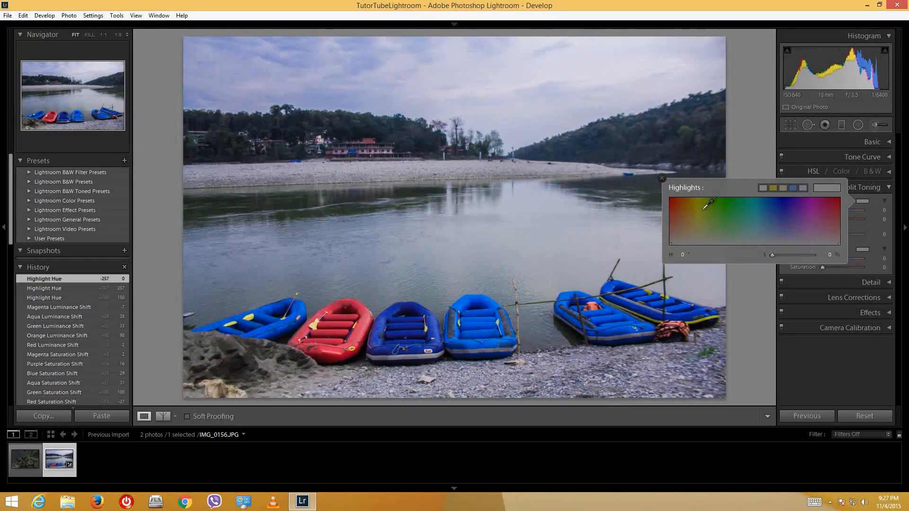
left_click(704, 209)
left_click(877, 229)
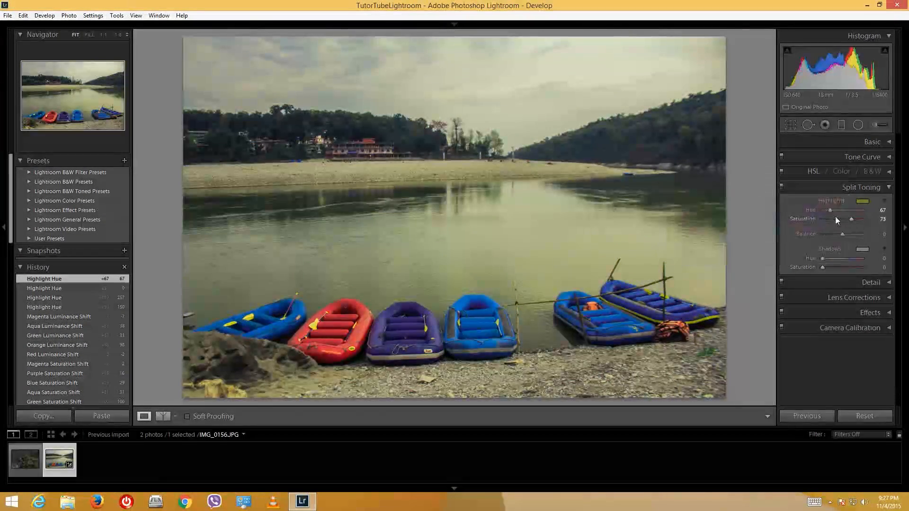
mouse_move(831, 210)
left_mouse_down()
mouse_move(818, 211)
mouse_move(830, 211)
left_mouse_up()
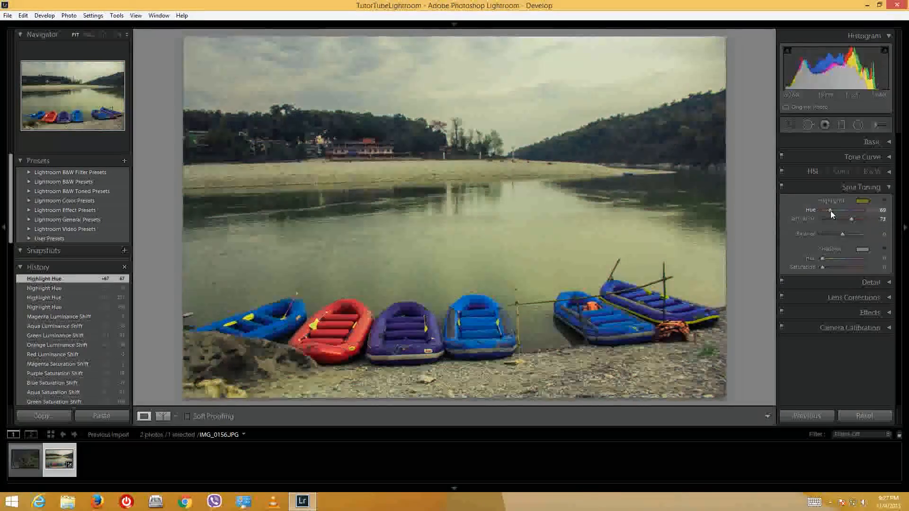
left_click_drag(850, 220, 781, 213)
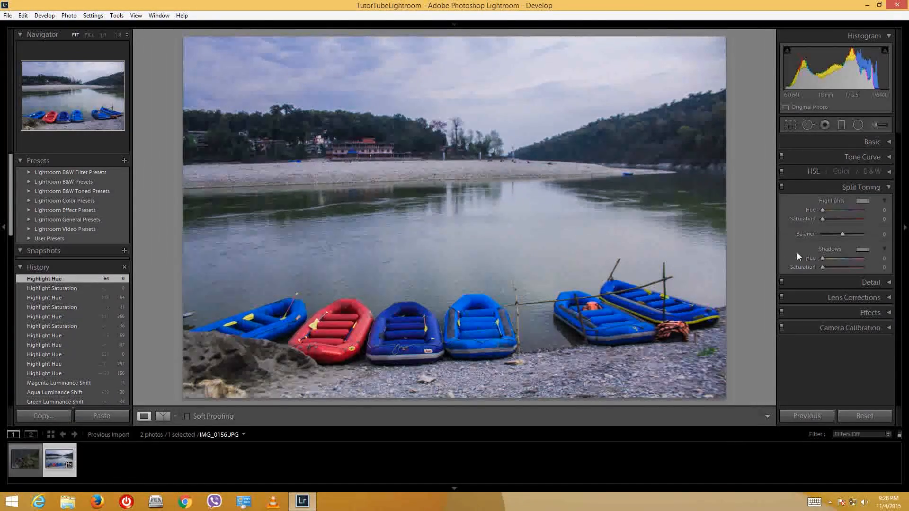
Step: Try split toning with shadows at hue 111, saturation 45 and highlights at hue 274, saturation 56, and reset all four values to 0
left_click_drag(823, 258, 841, 268)
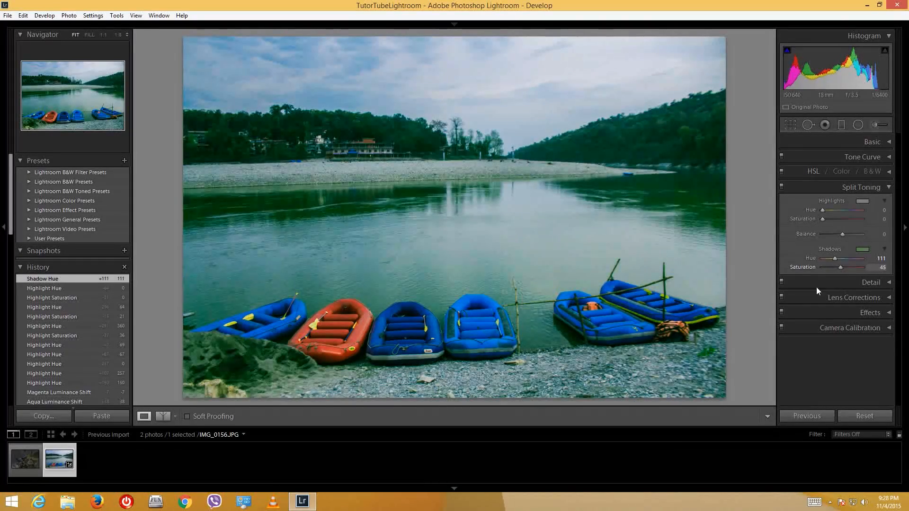
left_click_drag(823, 210, 849, 218)
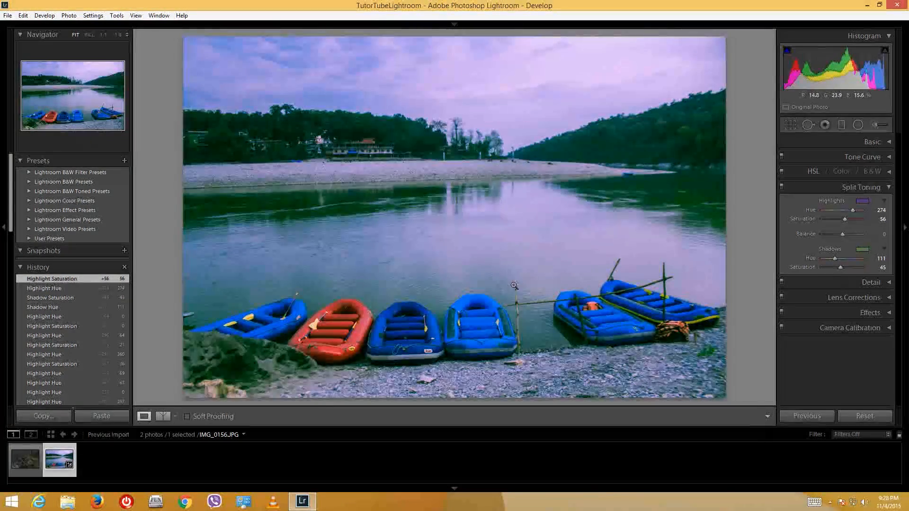
double_click(851, 210)
double_click(843, 220)
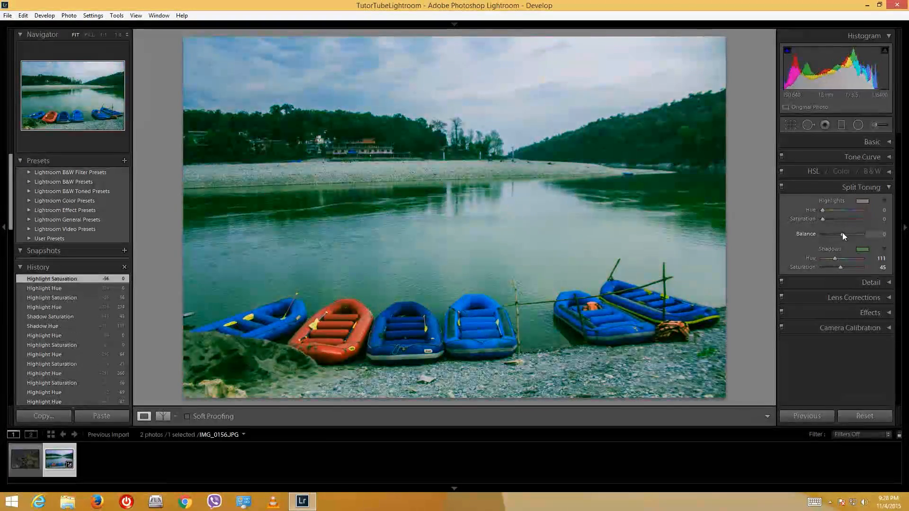
double_click(835, 259)
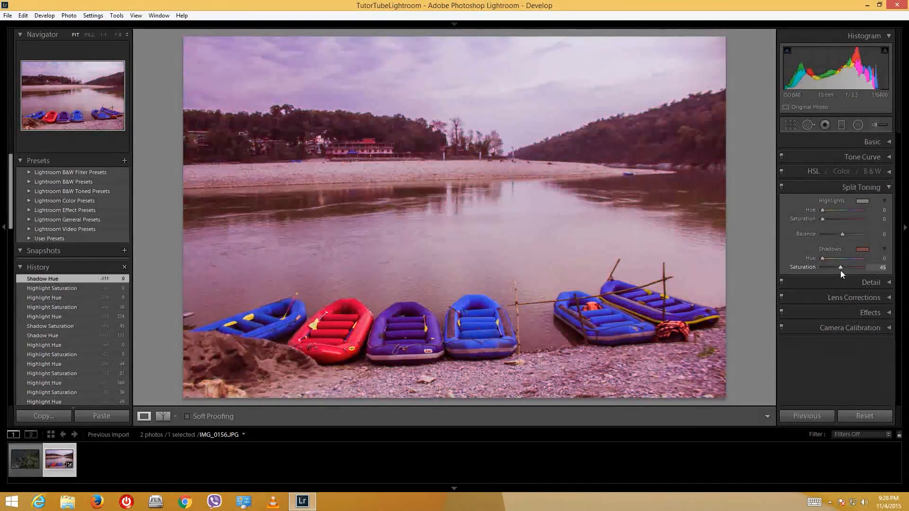
double_click(840, 268)
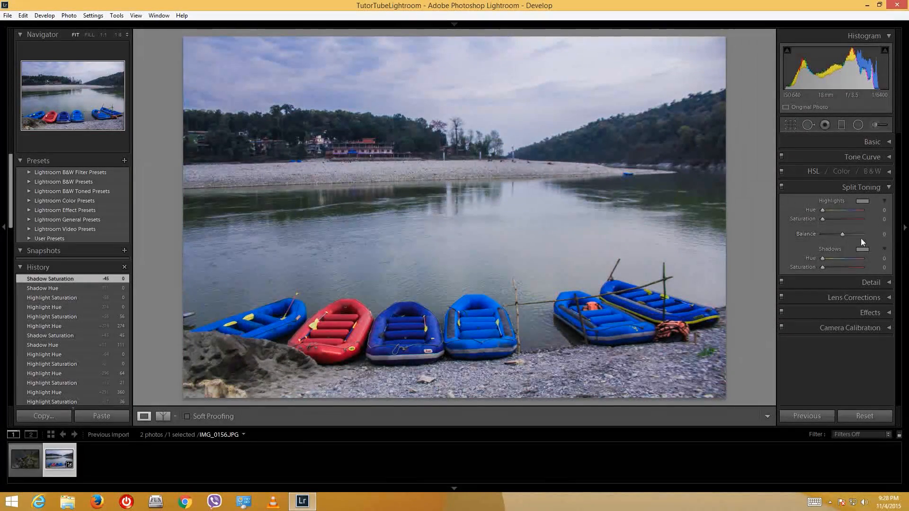
left_click(888, 189)
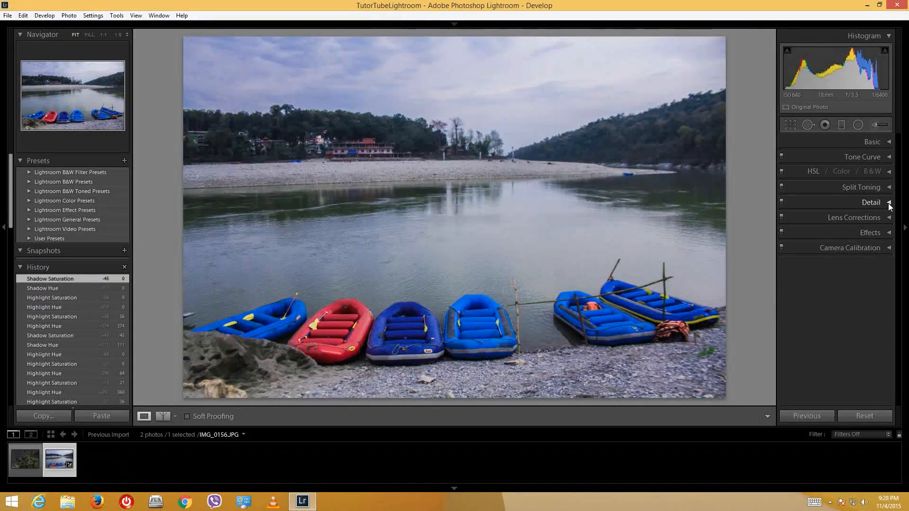
Step: Show the Detail settings and examine the water, the far shore and the boats at 1:1 magnification
left_click(889, 202)
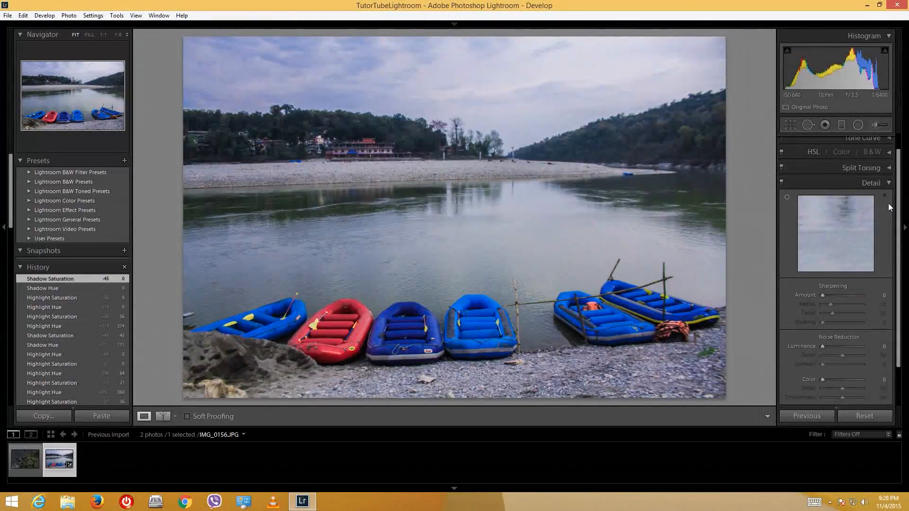
left_click(445, 226)
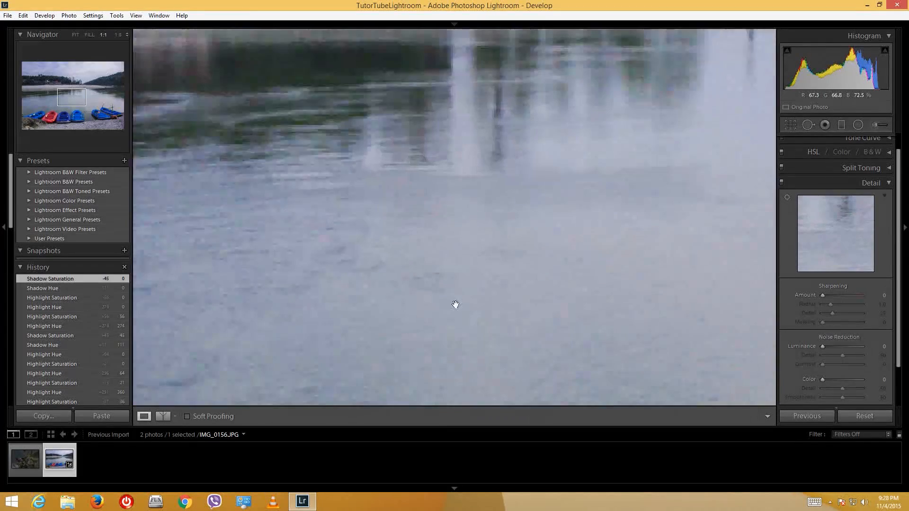
left_click_drag(276, 247, 424, 275)
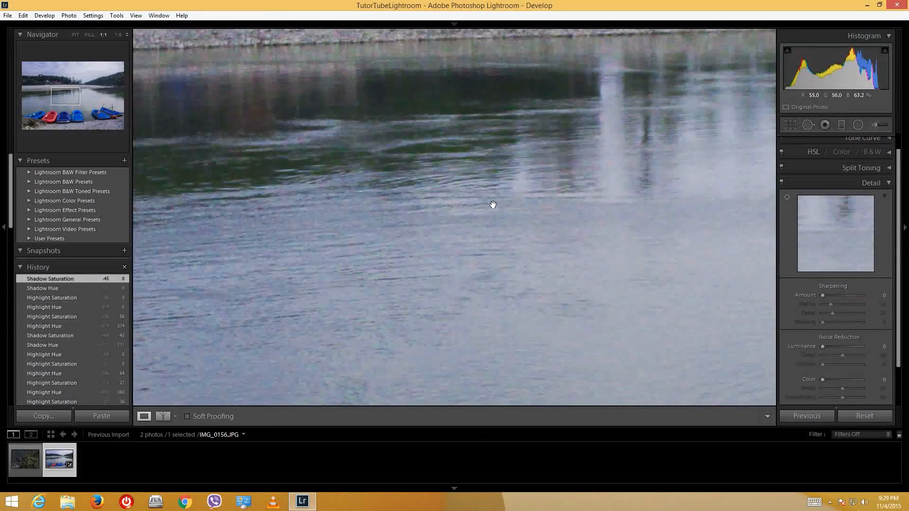
left_click_drag(452, 207, 524, 332)
left_click_drag(483, 169, 374, 273)
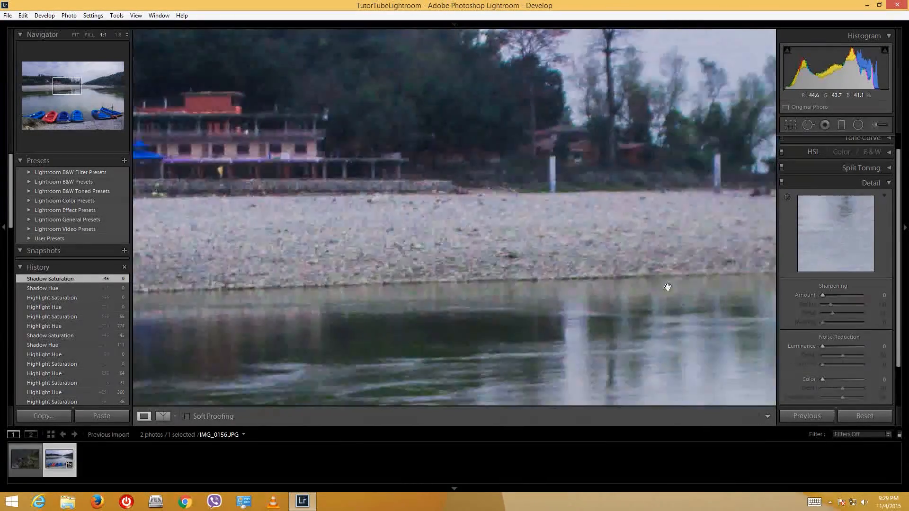
left_click_drag(665, 286, 447, 79)
left_click_drag(575, 335, 463, 14)
left_click_drag(625, 294, 666, 154)
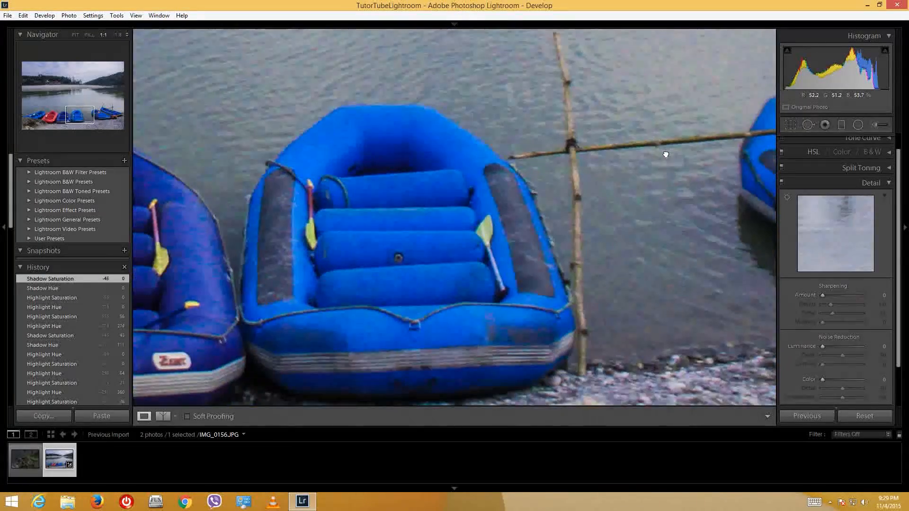
left_click_drag(654, 234, 714, 198)
left_click_drag(528, 288, 714, 215)
left_click_drag(586, 243, 589, 290)
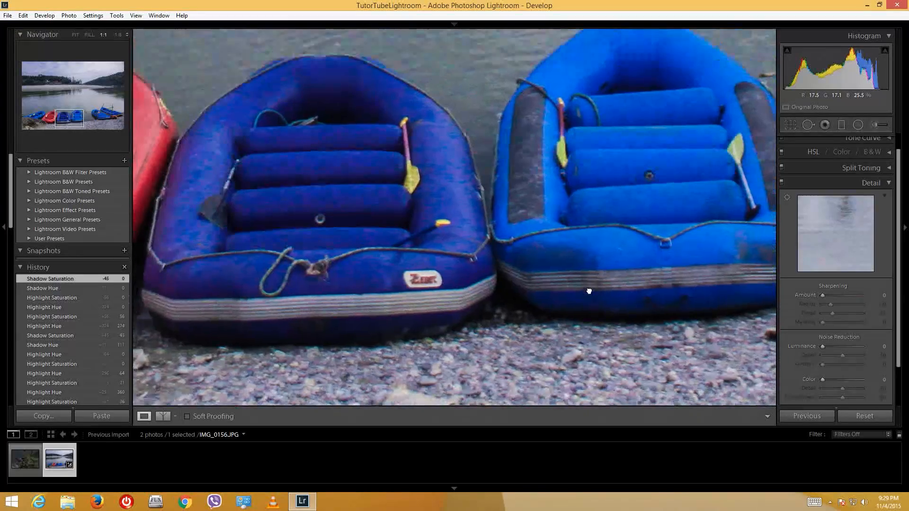
Step: Try a sharpening amount of 129 while viewing the boats and reset the amount to 0
left_click_drag(822, 297, 857, 302)
left_click_drag(379, 113, 519, 197)
left_click_drag(857, 295, 837, 297)
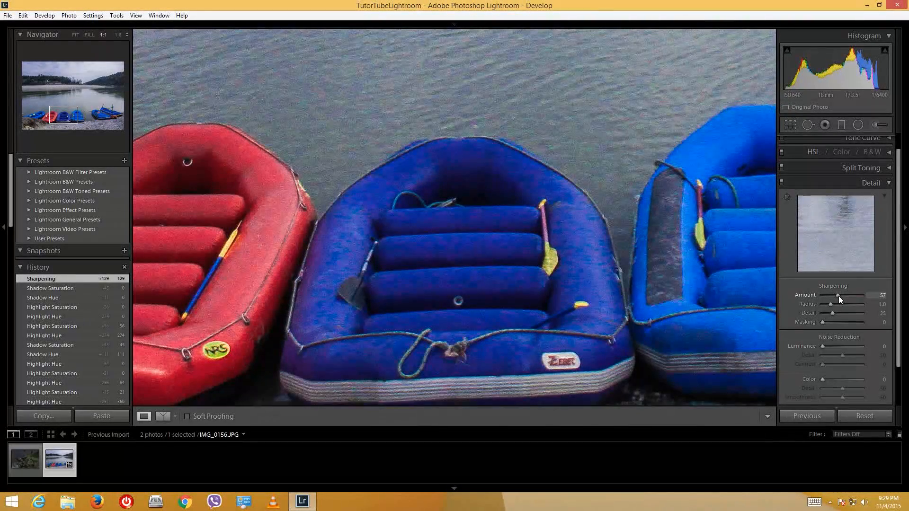
double_click(842, 298)
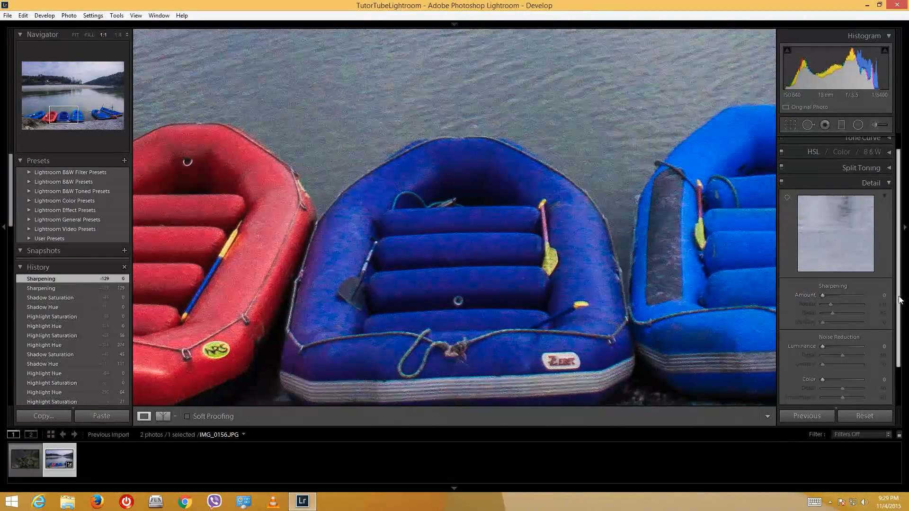
Step: Try a luminance noise reduction of 100 on the photo and return it to 0
scroll(859, 321, "down", 2)
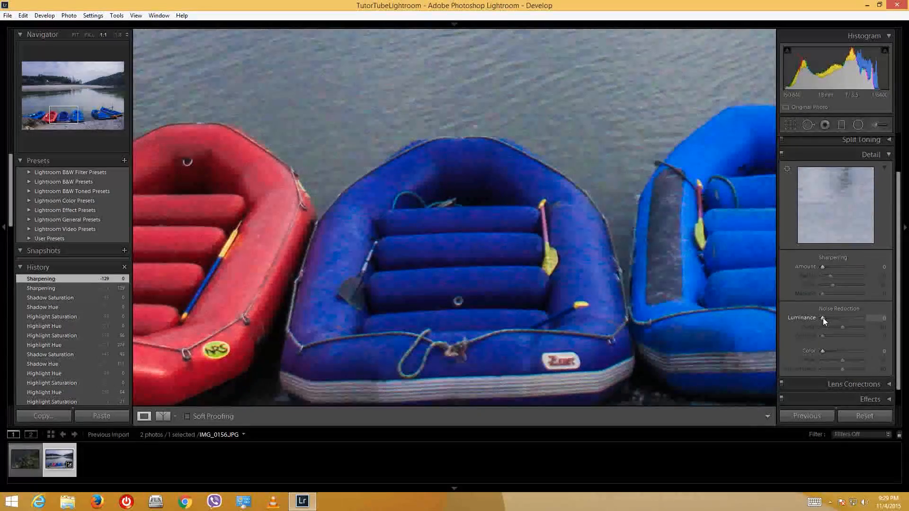
left_click_drag(824, 319, 865, 322)
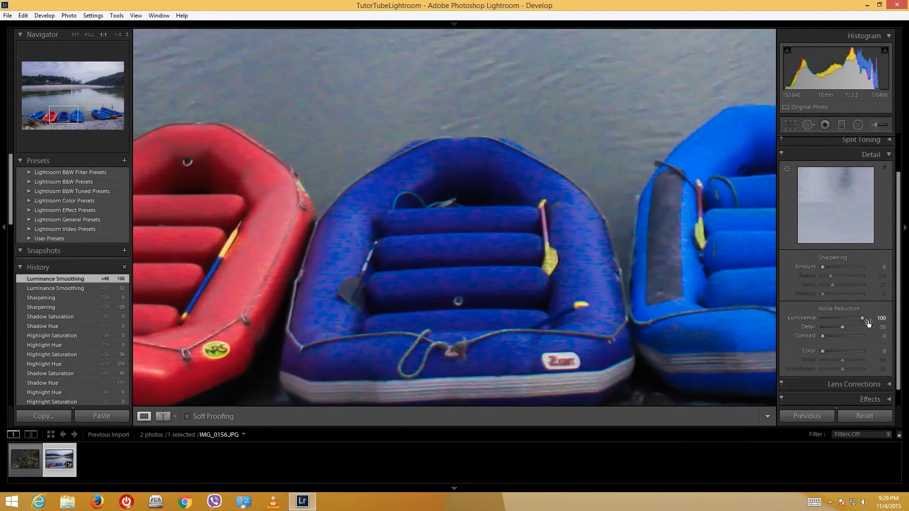
left_click_drag(862, 317, 766, 323)
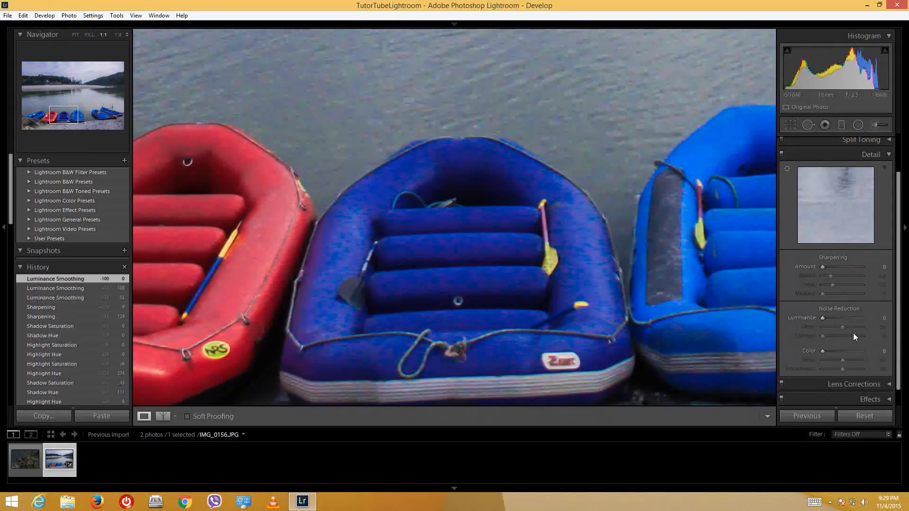
Step: Set luminance noise reduction to 79 and try its detail at 100 and 0 while viewing the water and boats
left_click_drag(822, 318, 865, 317)
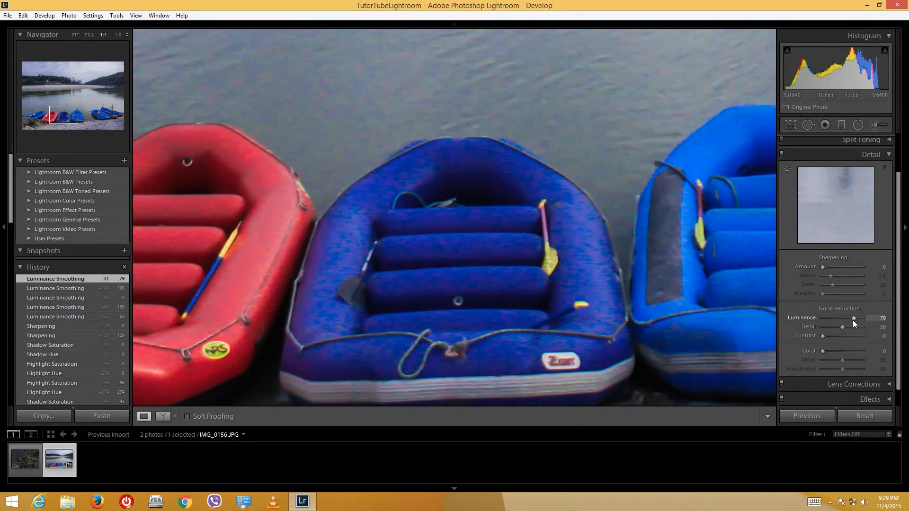
left_click_drag(843, 328, 868, 330)
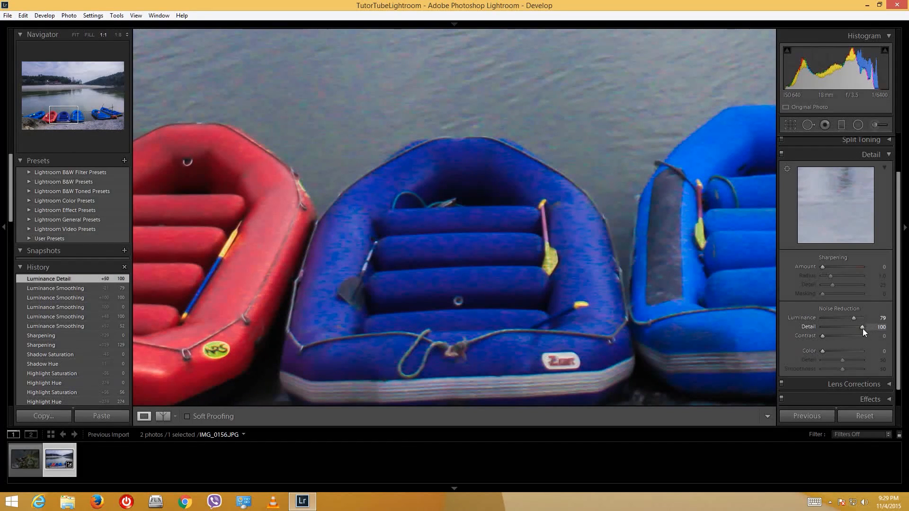
left_click_drag(861, 328, 754, 327)
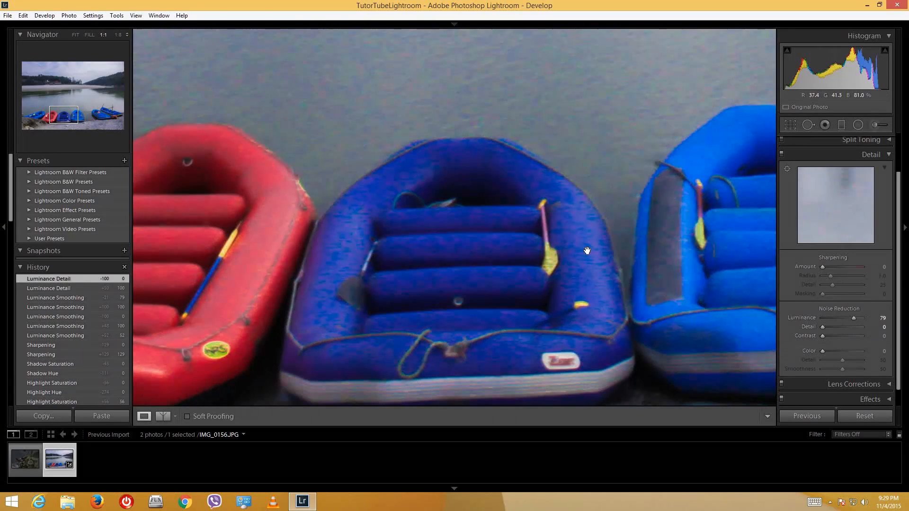
left_click_drag(544, 156, 560, 299)
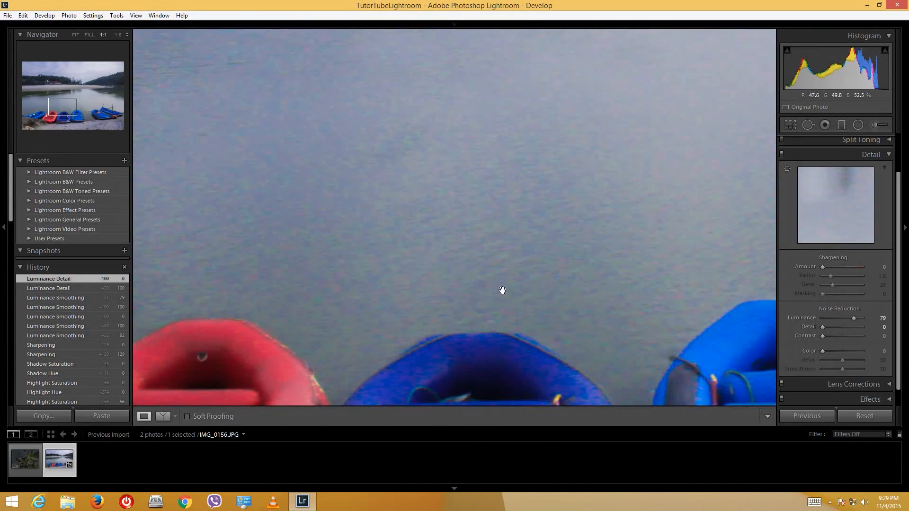
left_click_drag(503, 291, 511, 217)
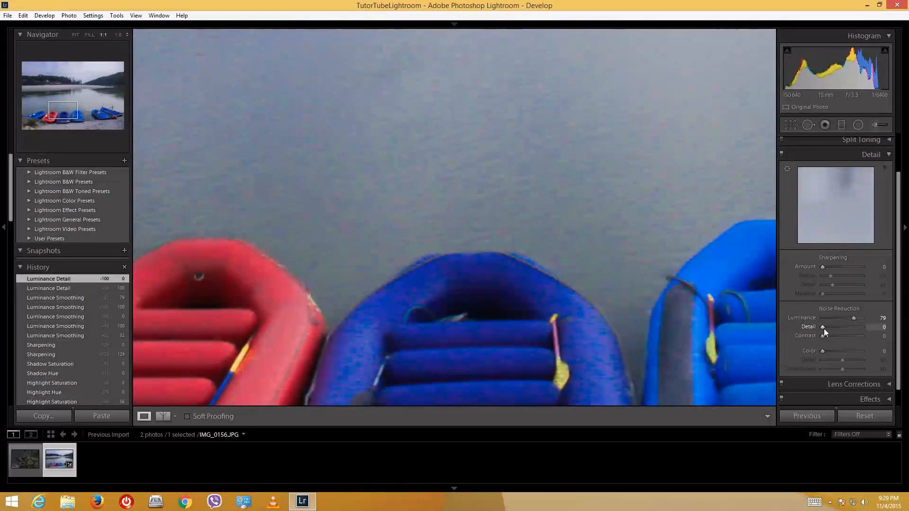
Step: Set the luminance noise reduction's detail to 93 and its contrast to 85, checking the boats at 1:1
left_click_drag(854, 330, 854, 329)
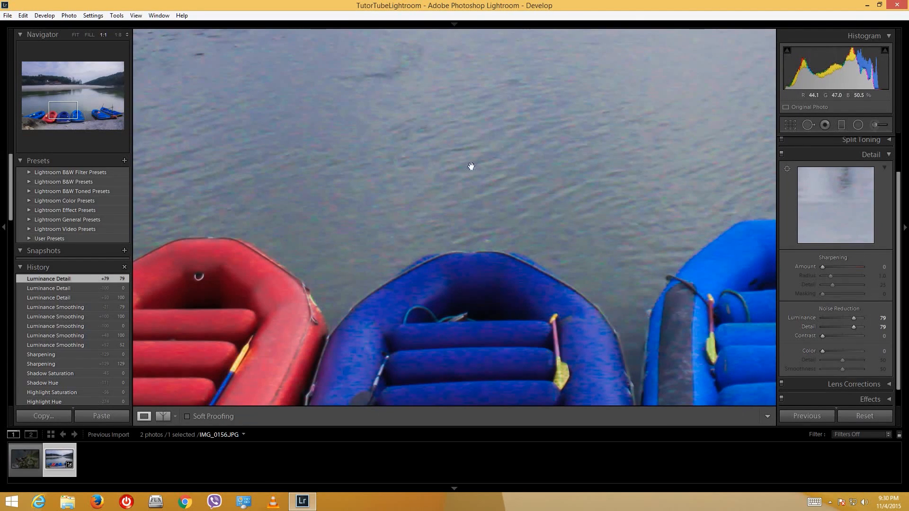
left_click_drag(858, 327, 858, 327)
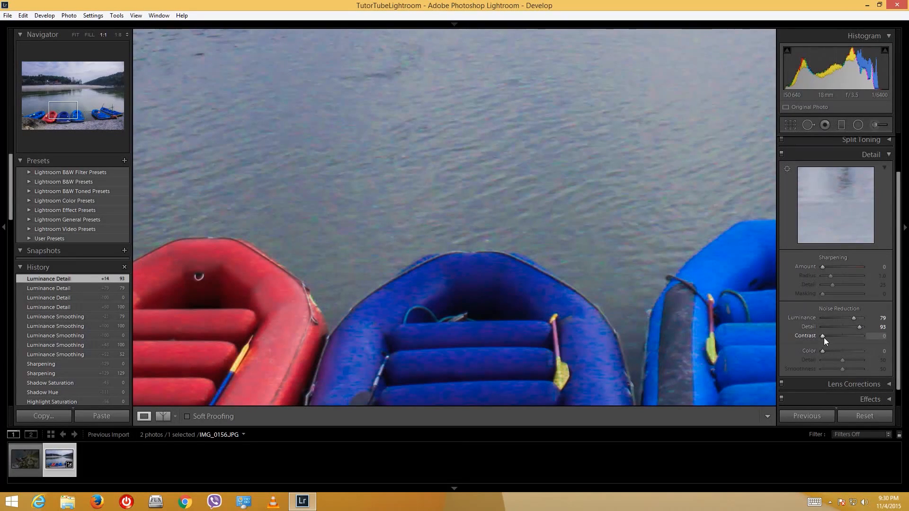
left_click_drag(857, 341, 856, 341)
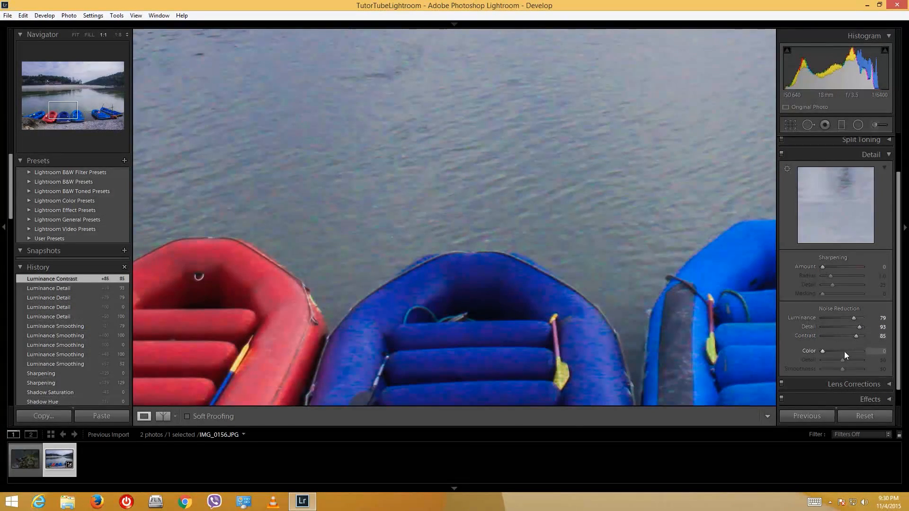
left_click_drag(623, 181, 630, 168)
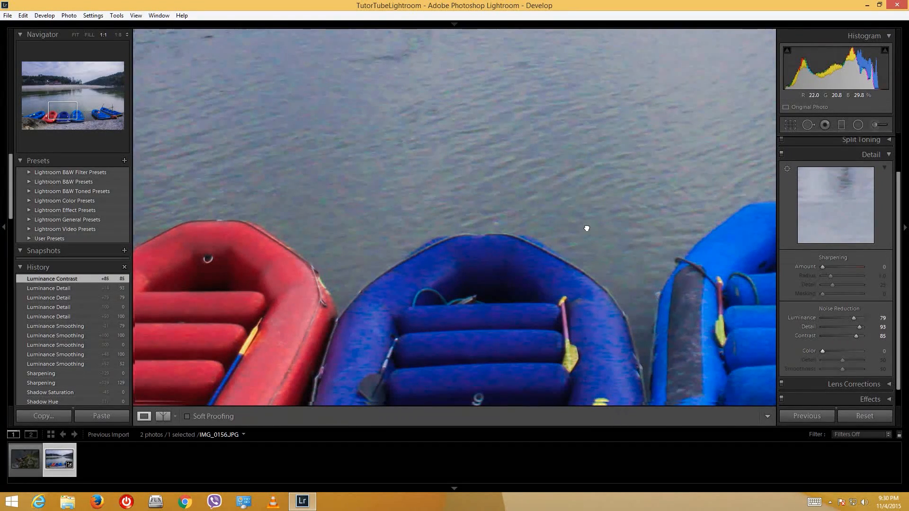
left_click_drag(587, 228, 470, 199)
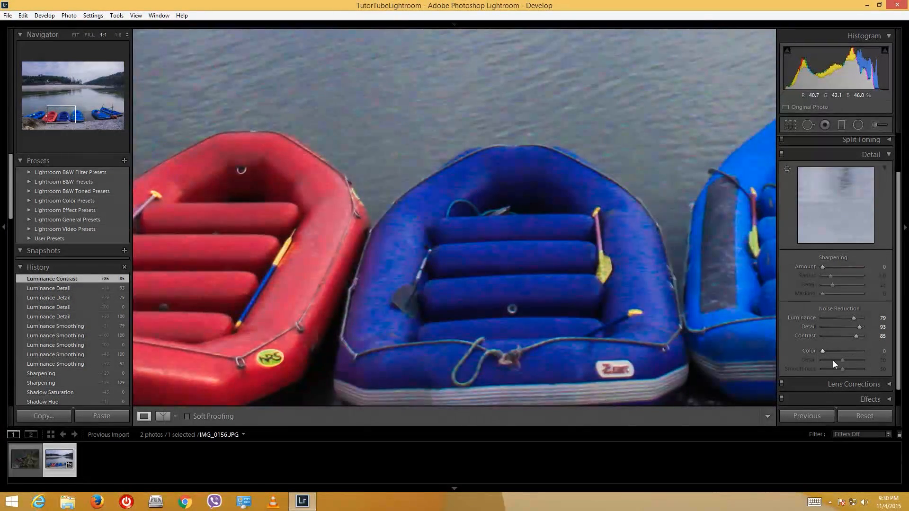
Step: Try a color noise reduction of 81 on the boats and return it to 0
left_click_drag(823, 351, 855, 354)
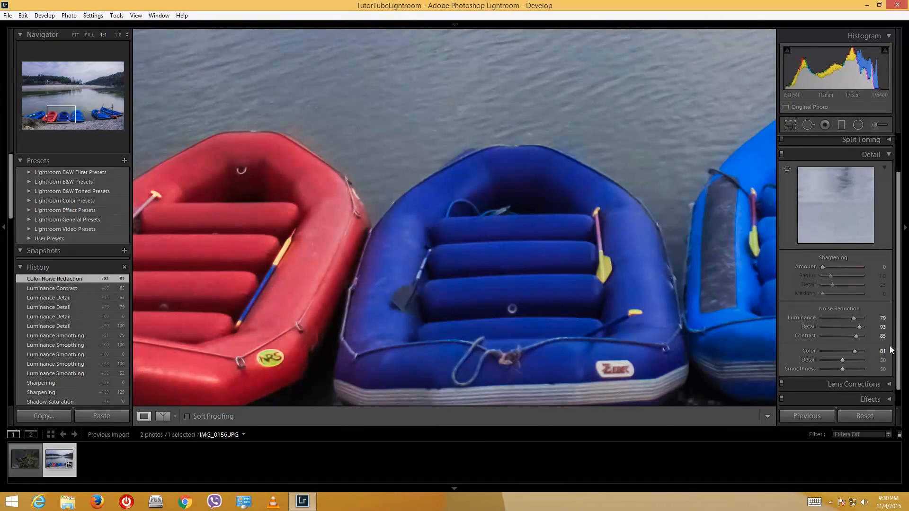
left_click_drag(856, 351, 674, 315)
left_click_drag(588, 162, 587, 159)
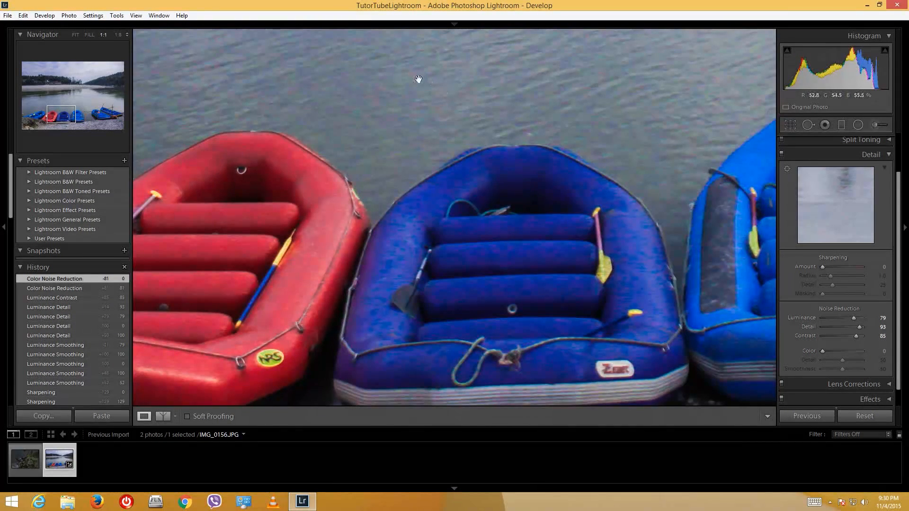
Step: Set color noise reduction to 100, with its detail and smoothness also at 100
left_click_drag(823, 351, 863, 351)
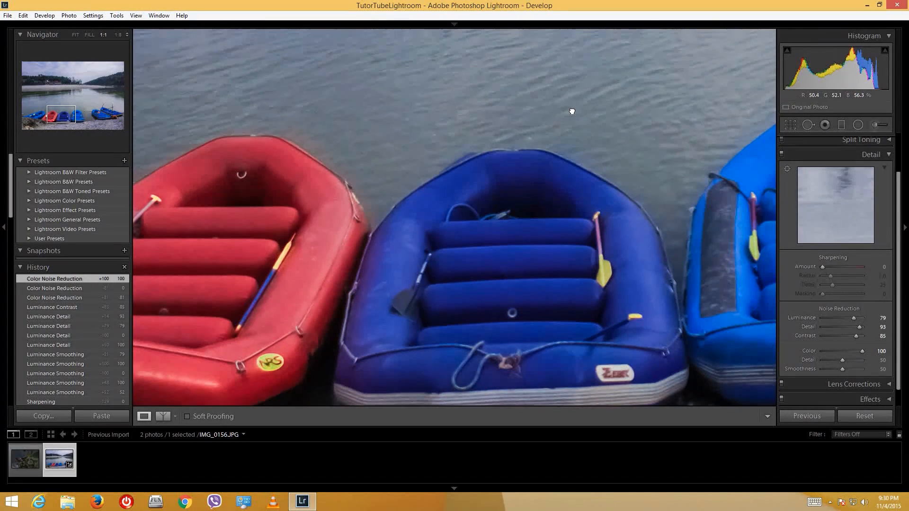
left_click_drag(572, 112, 572, 110)
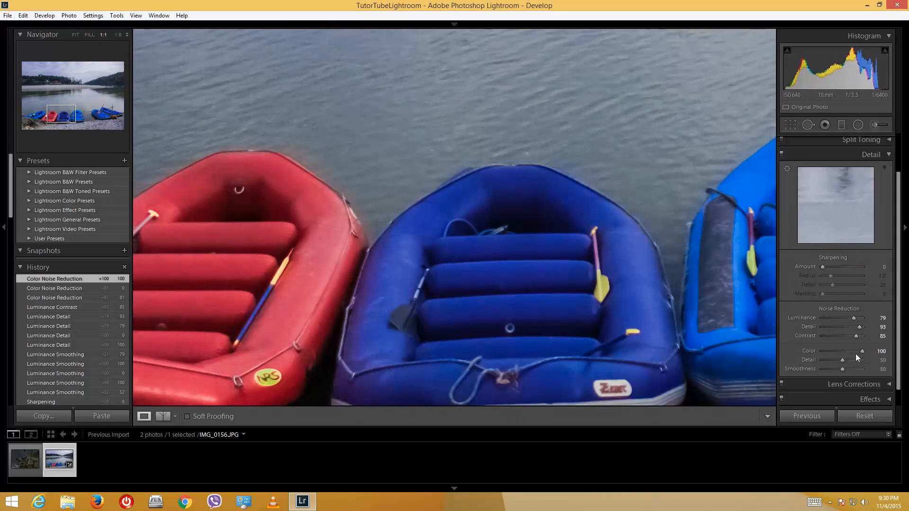
left_click_drag(844, 359, 865, 369)
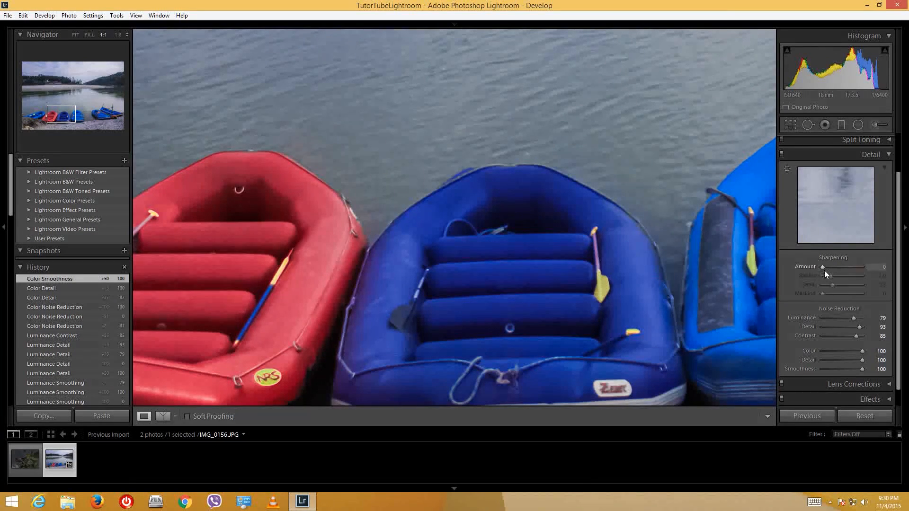
Step: Sharpen the photo with amount 30, radius 1.0, detail 19 and masking 17
left_click_drag(823, 267, 837, 266)
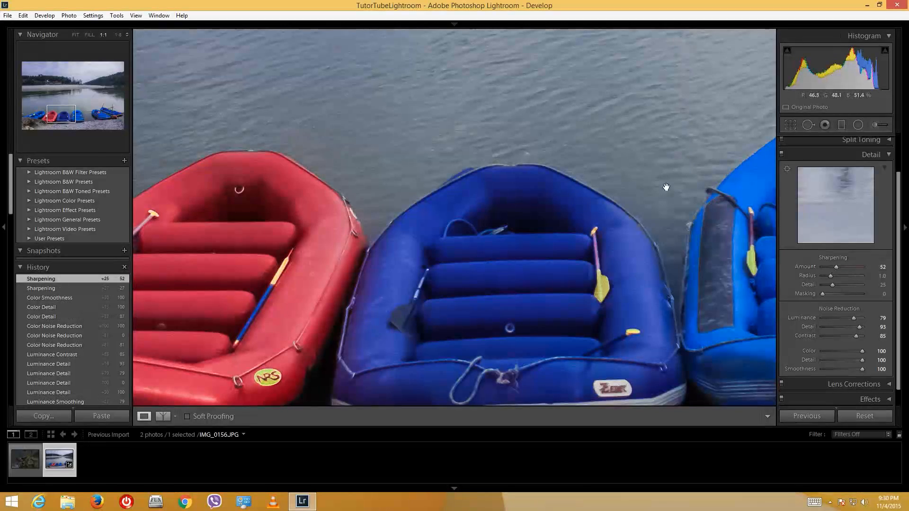
left_click_drag(566, 202, 568, 201)
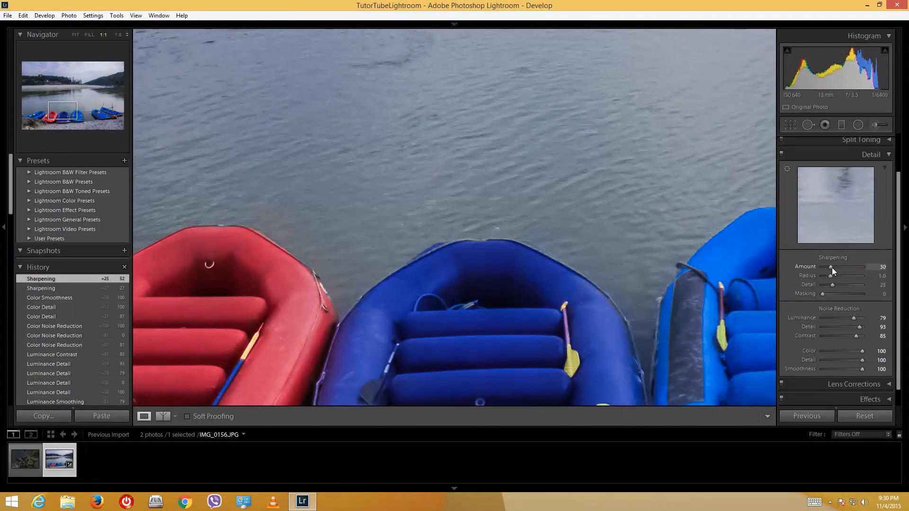
left_click_drag(831, 268, 829, 295)
left_click_drag(609, 152, 596, 230)
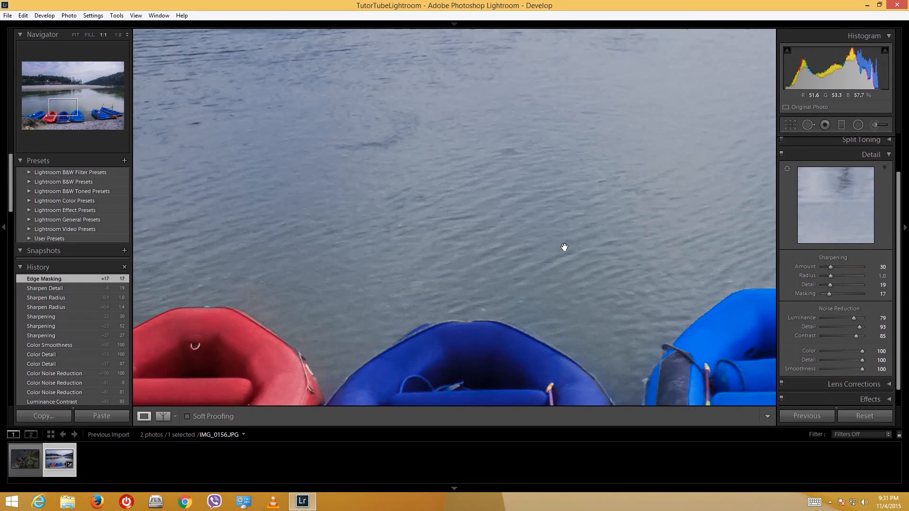
Step: Compare the edited water and boats with the unedited version at 1:1 and return to the full photo view
key("backslash")
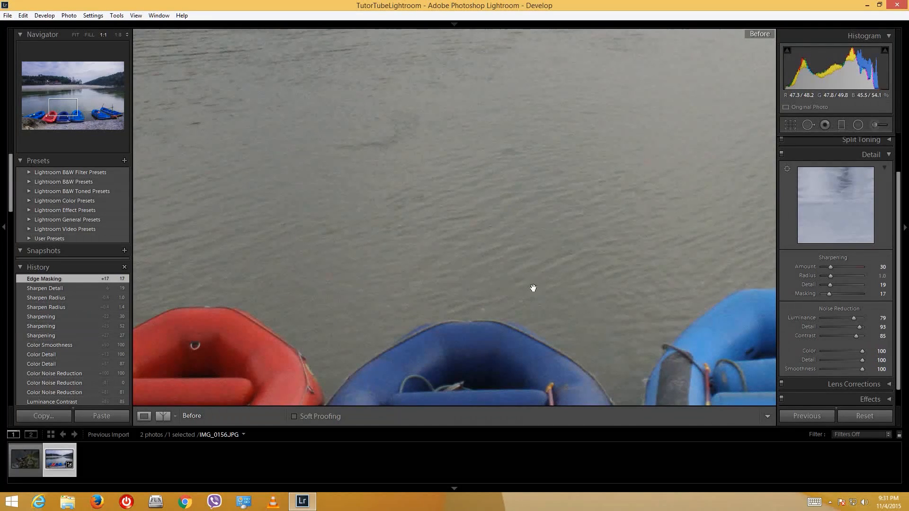
key("backslash")
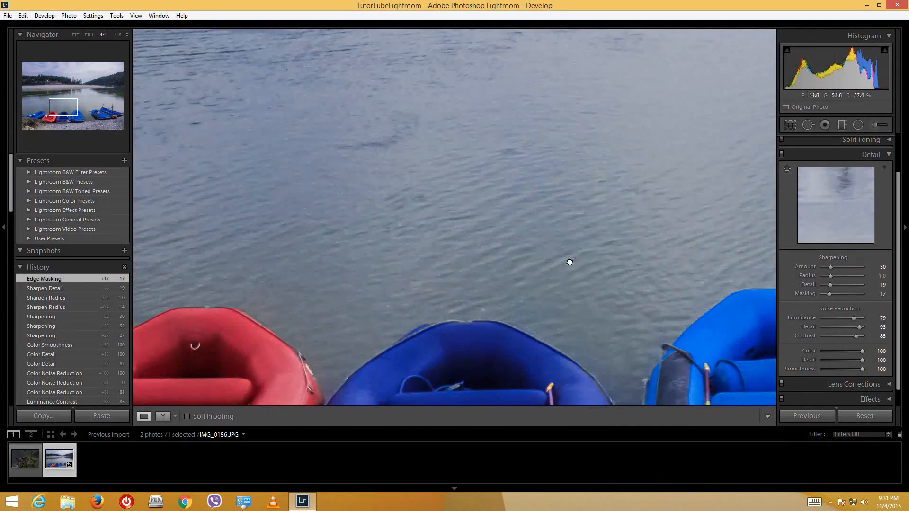
left_click_drag(568, 260, 538, 217)
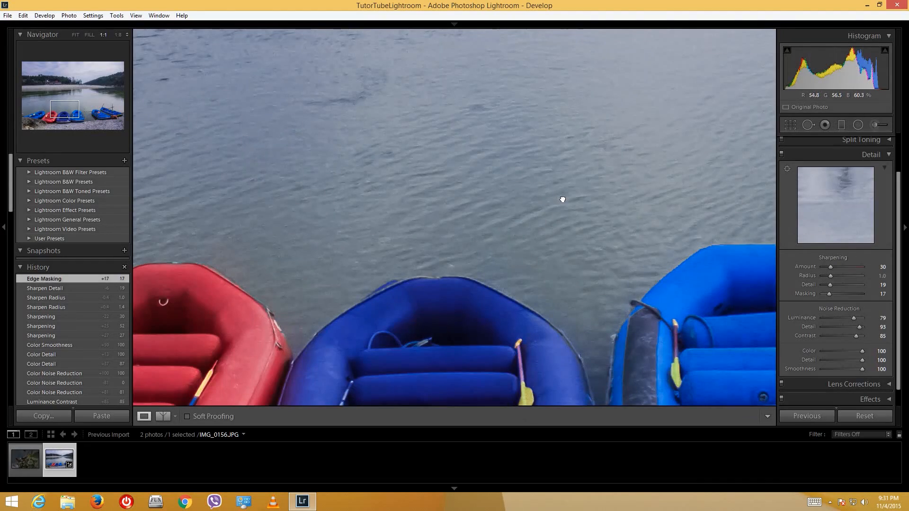
left_click(562, 199)
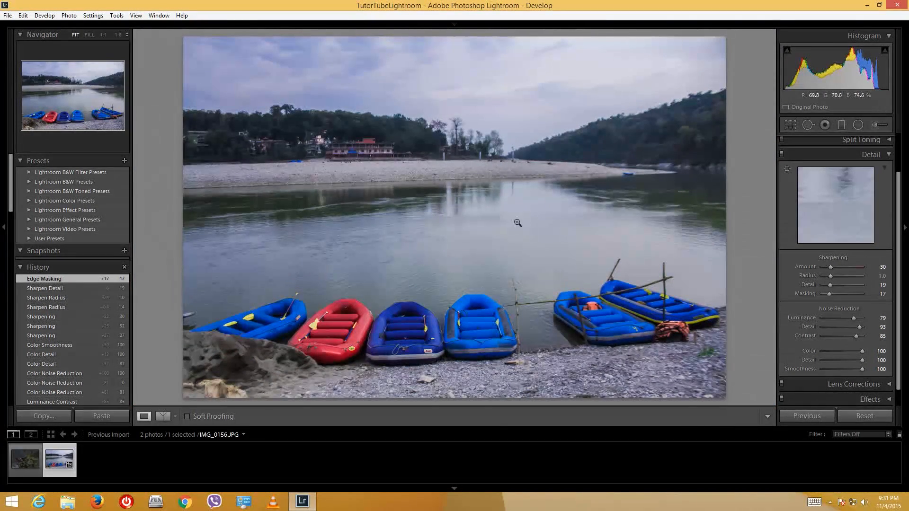
Step: Enable lens profile corrections with the make Canon and the model Canon EF-S 18-55mm f/3.5-5.6 IS
scroll(899, 266, "down", 1)
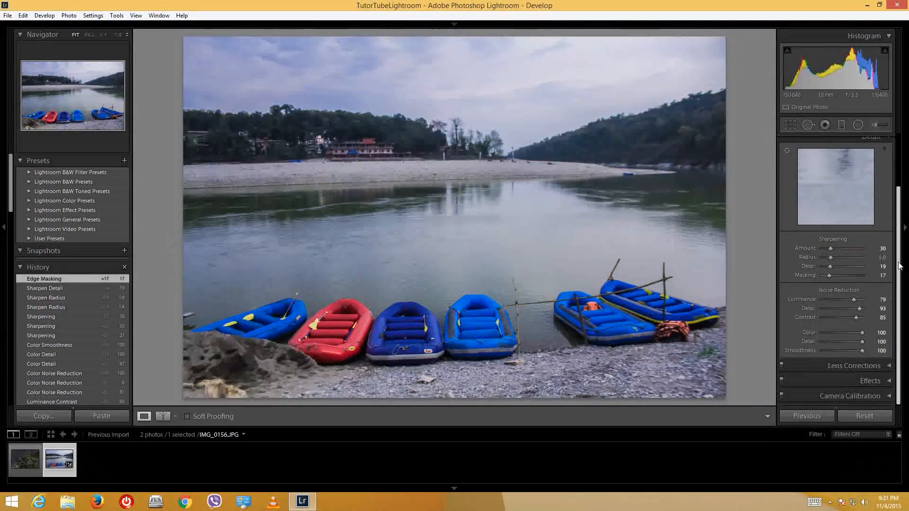
scroll(900, 267, "up", 1)
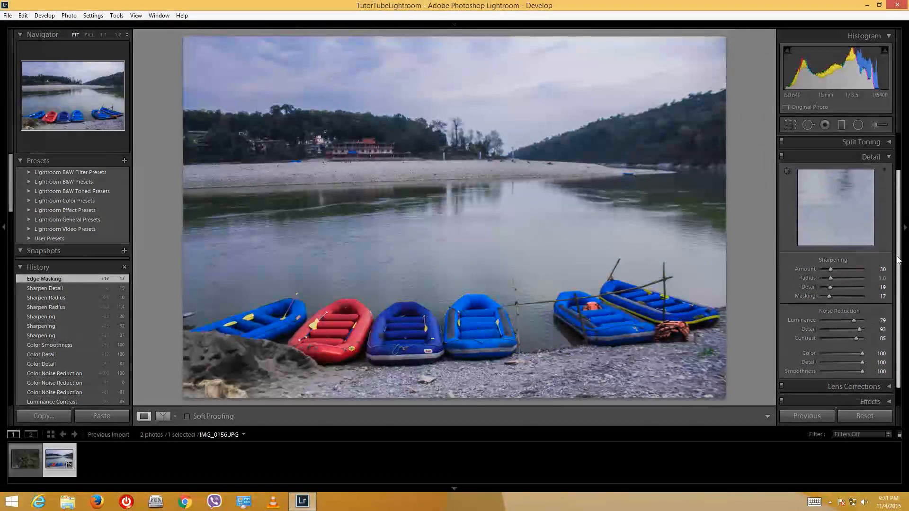
left_click(885, 159)
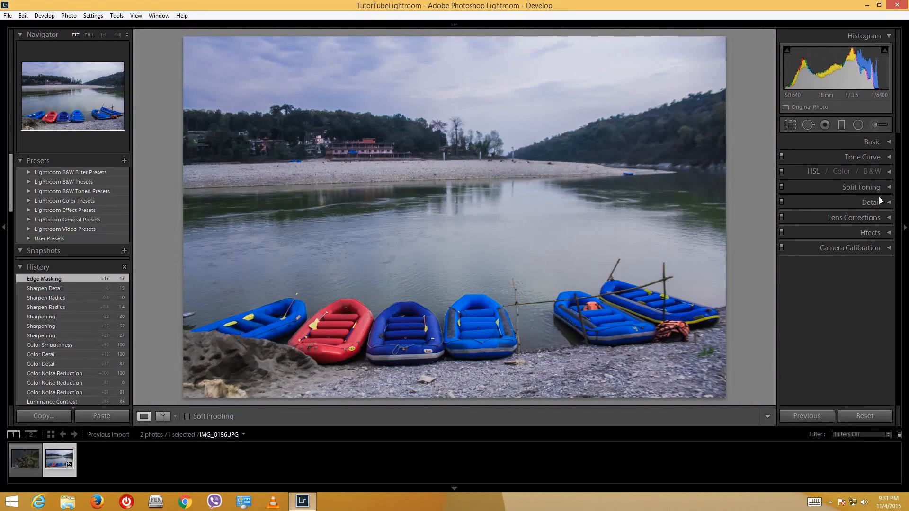
left_click(866, 218)
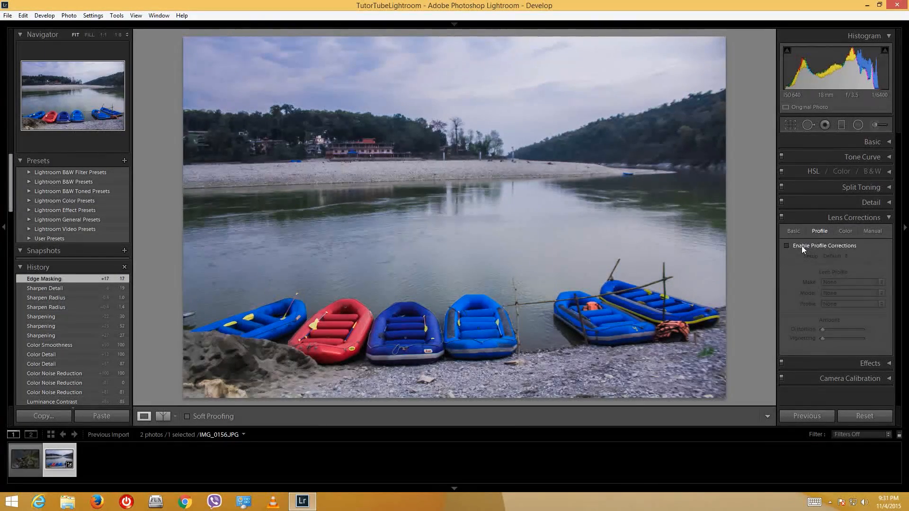
left_click(787, 246)
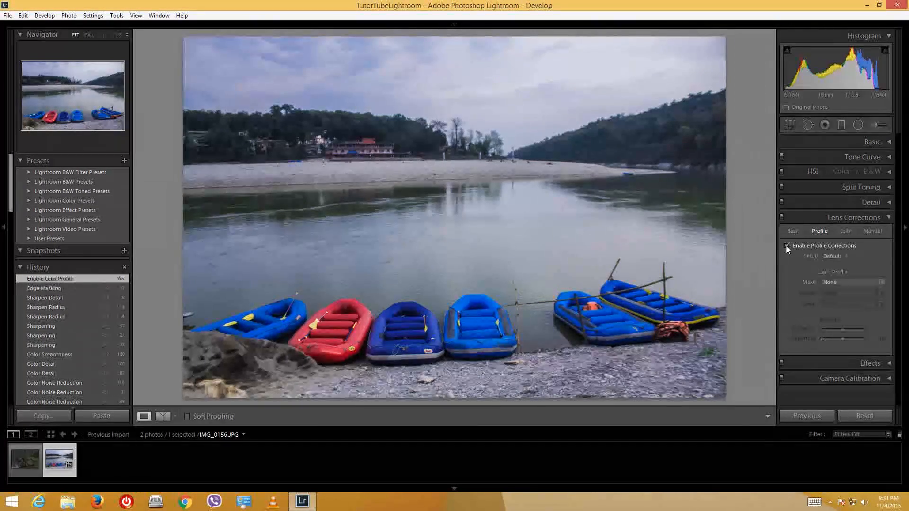
left_click(824, 282)
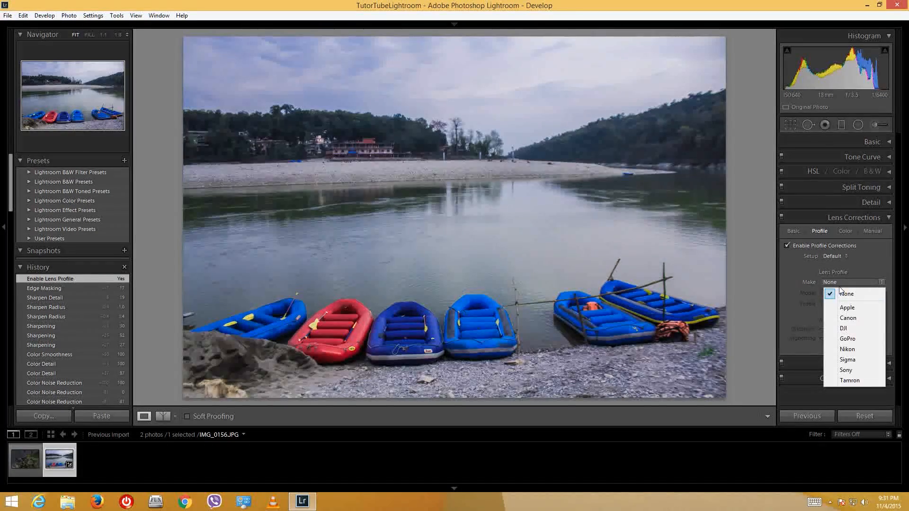
left_click(853, 319)
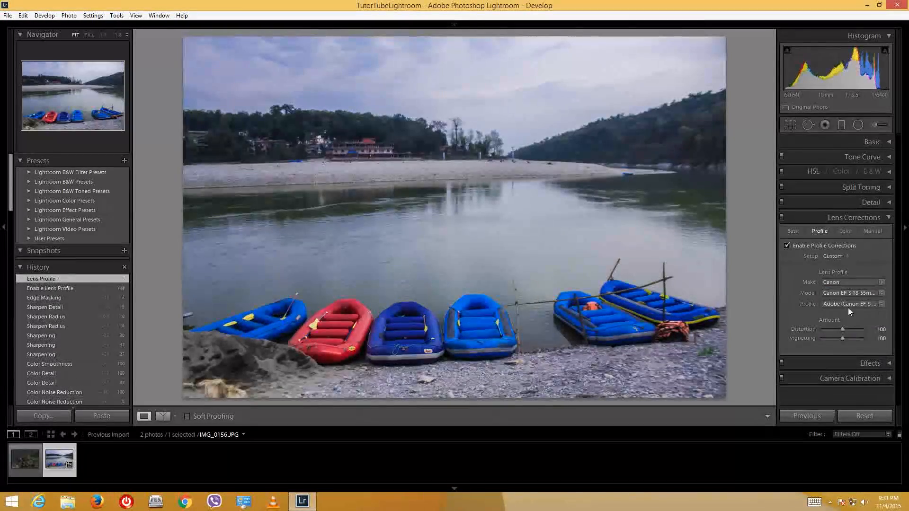
left_click(850, 294)
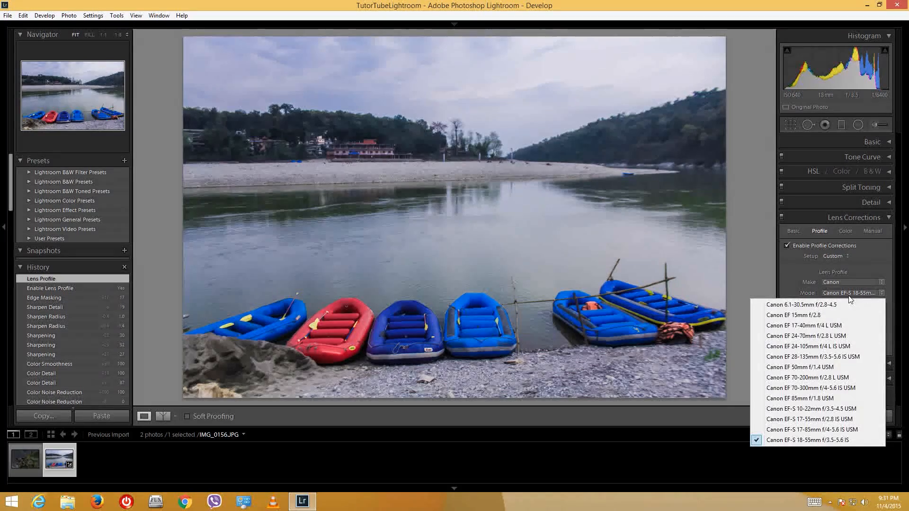
left_click(806, 440)
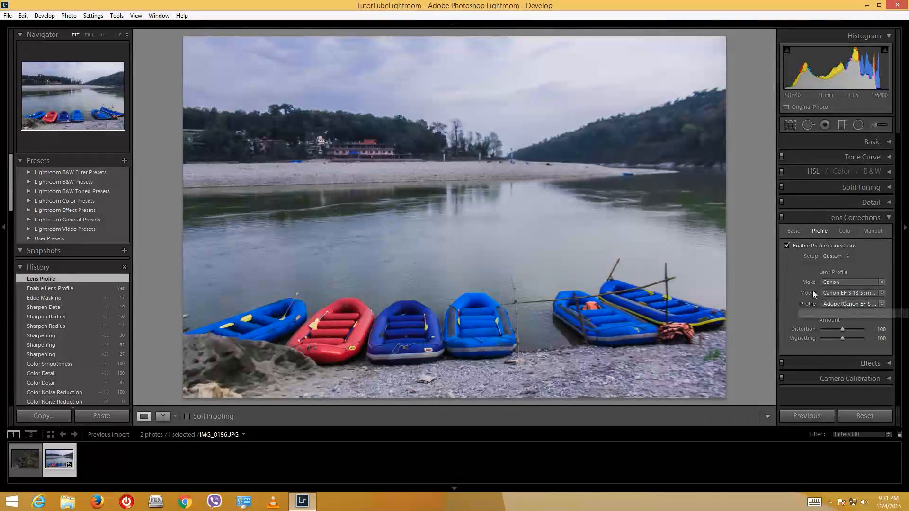
Step: Compare the photo without profile corrections, re-enable them, try distortion 200 and vignetting 0, and reset both amounts to 100
left_click(786, 244)
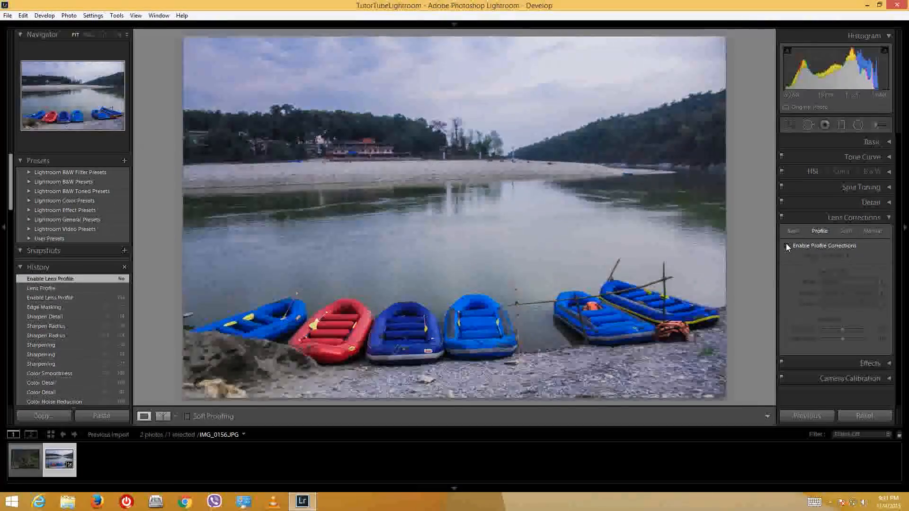
left_click(787, 245)
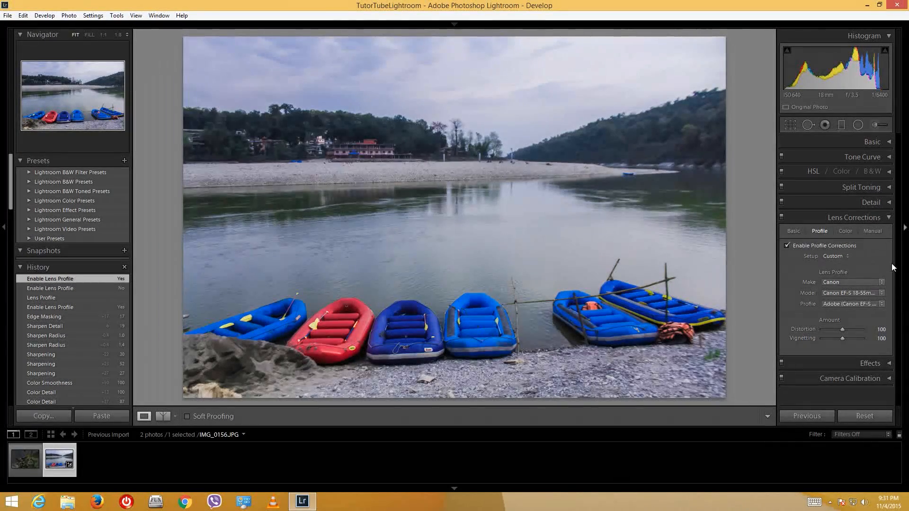
mouse_move(843, 330)
left_mouse_down()
mouse_move(857, 330)
mouse_move(809, 338)
mouse_move(898, 337)
mouse_move(827, 337)
left_mouse_up()
double_click(860, 331)
double_click(823, 339)
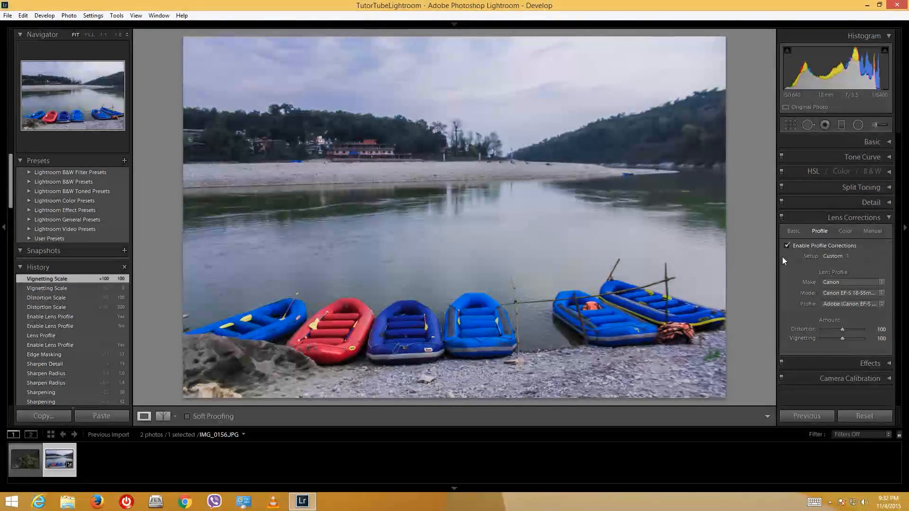
Step: Examine the chromatic aberration, defringe, basic and profile options of the lens corrections
left_click(847, 232)
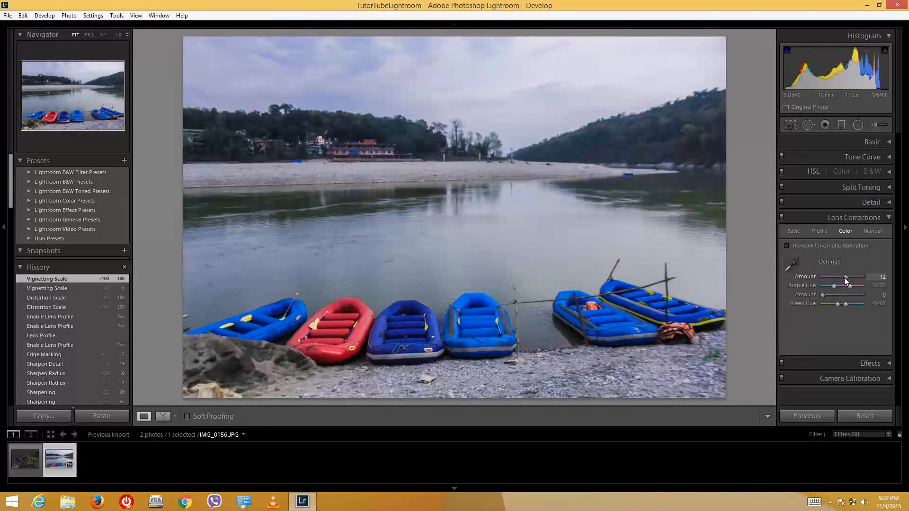
left_click(814, 231)
left_click(791, 231)
left_click(817, 233)
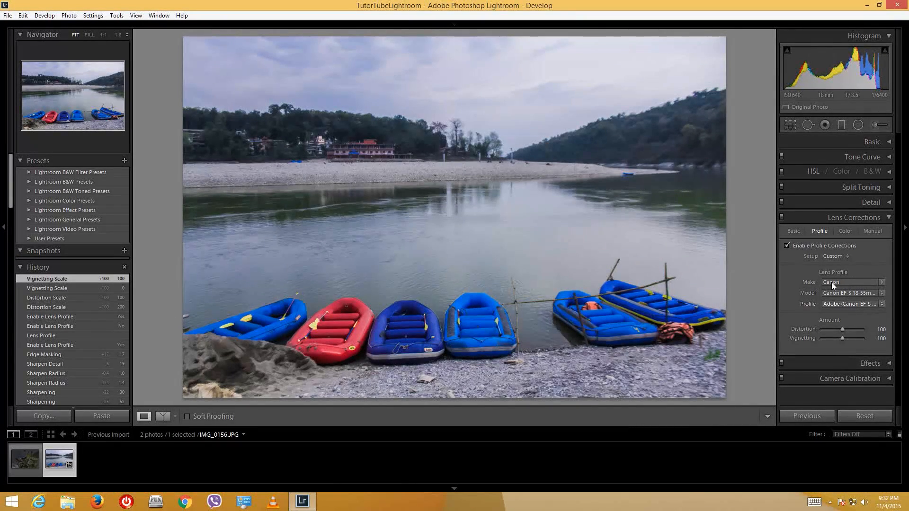
left_click(888, 219)
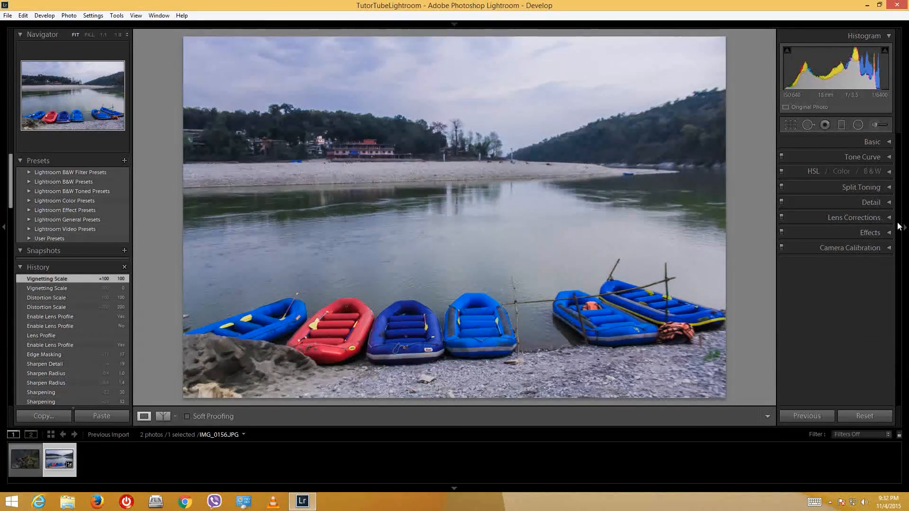
Step: Try post-crop vignetting with amounts +50 and -100, midpoint 55, roundness -57, feather 58 and highlights 33
left_click(887, 233)
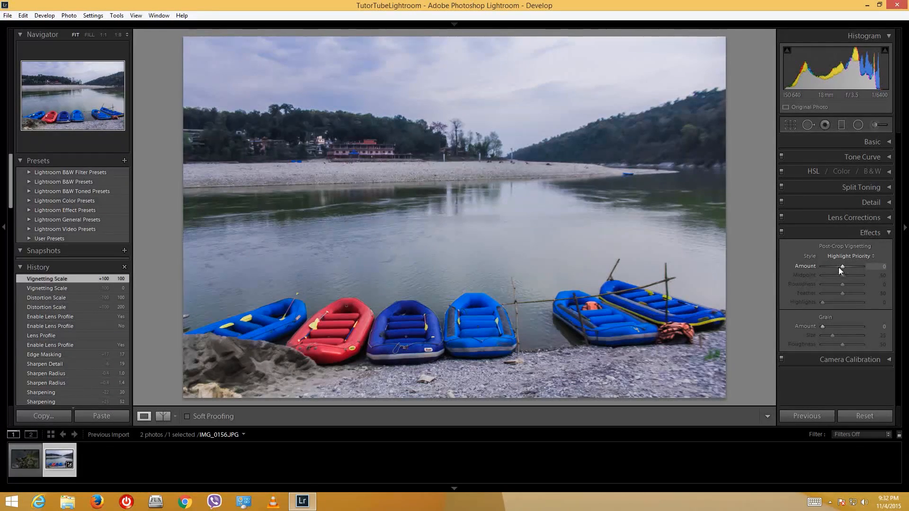
left_click_drag(843, 266, 854, 266)
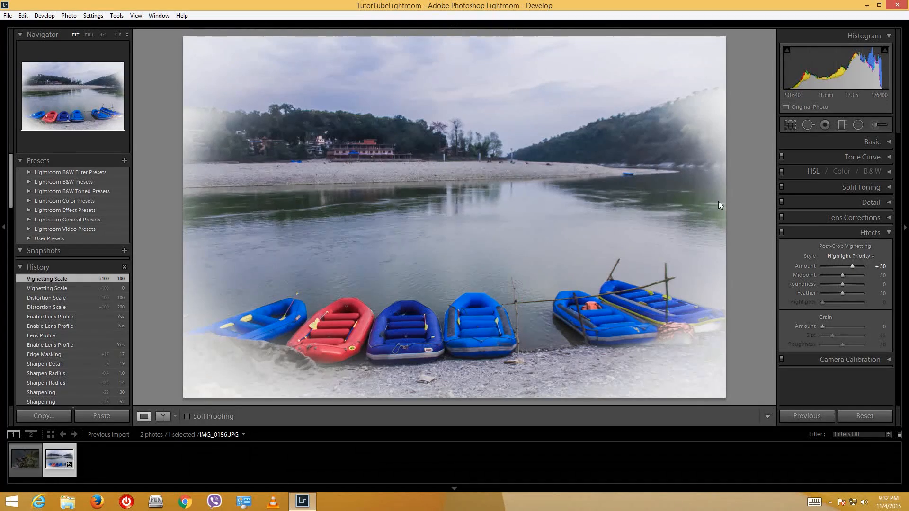
left_click_drag(853, 267, 834, 267)
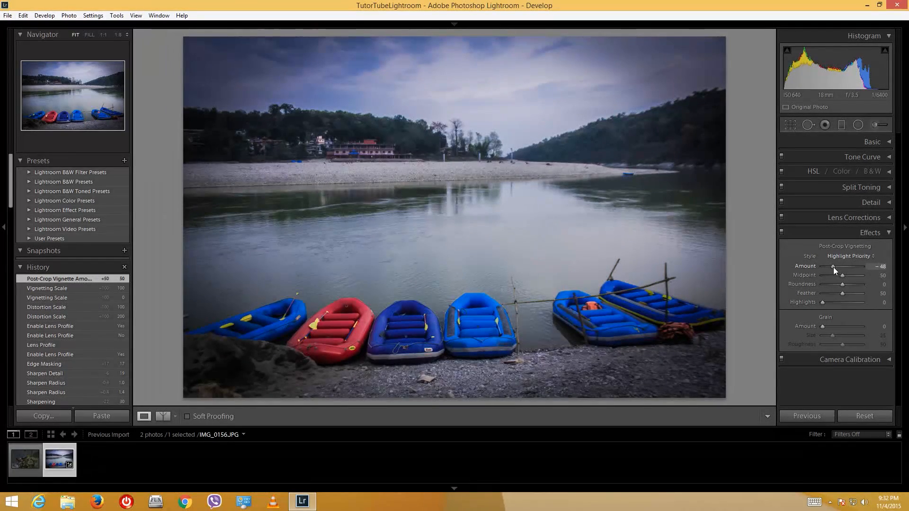
left_click_drag(836, 267, 838, 295)
Step: Try grain with amount 100, size 100 and roughness 95, and reset all three to their defaults
left_click_drag(822, 327, 872, 335)
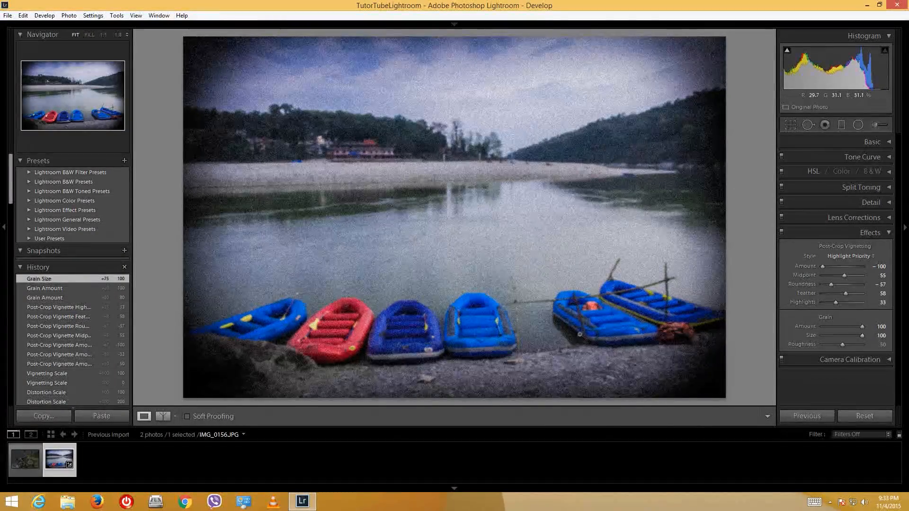
left_click_drag(842, 345, 860, 346)
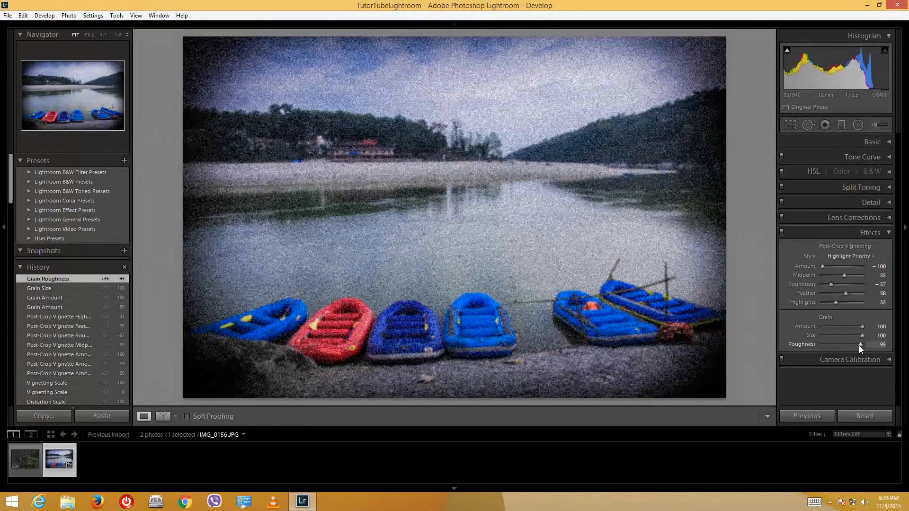
double_click(860, 345)
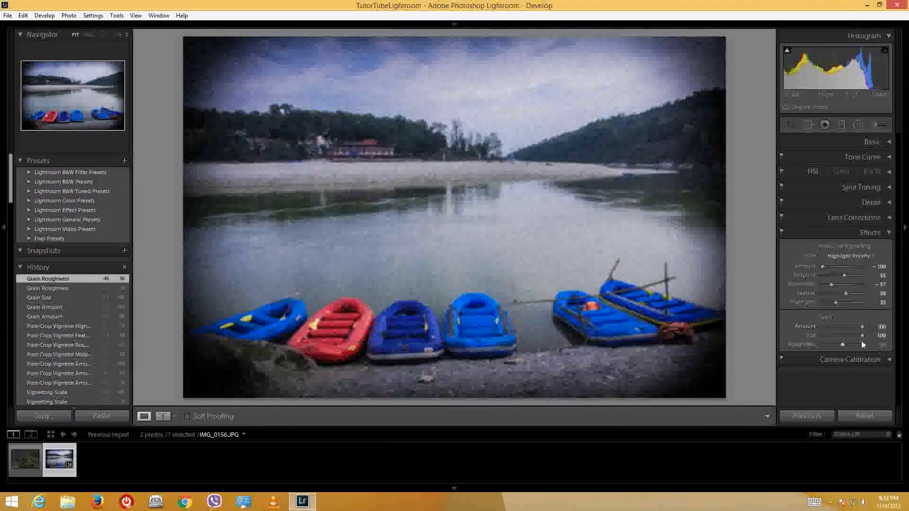
double_click(863, 335)
double_click(863, 328)
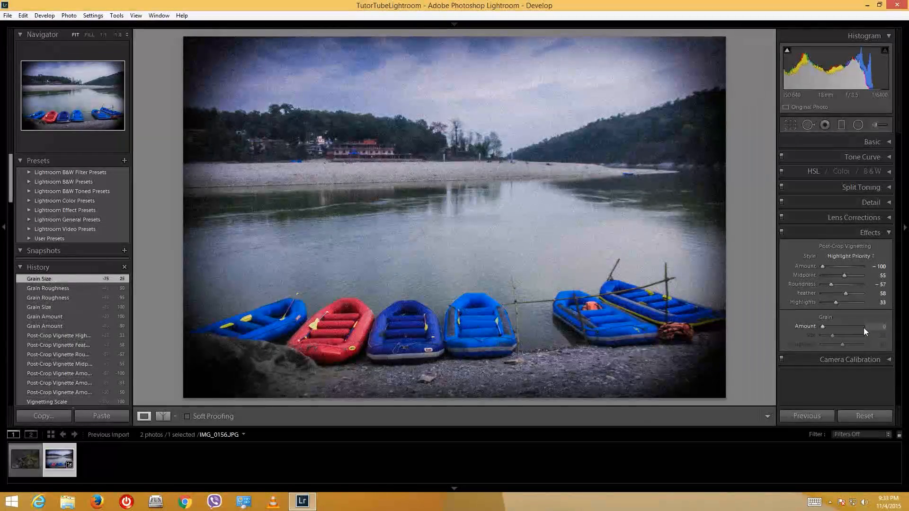
Step: Reset the post-crop vignetting highlights, feather, roundness, midpoint and amount to their defaults
double_click(834, 303)
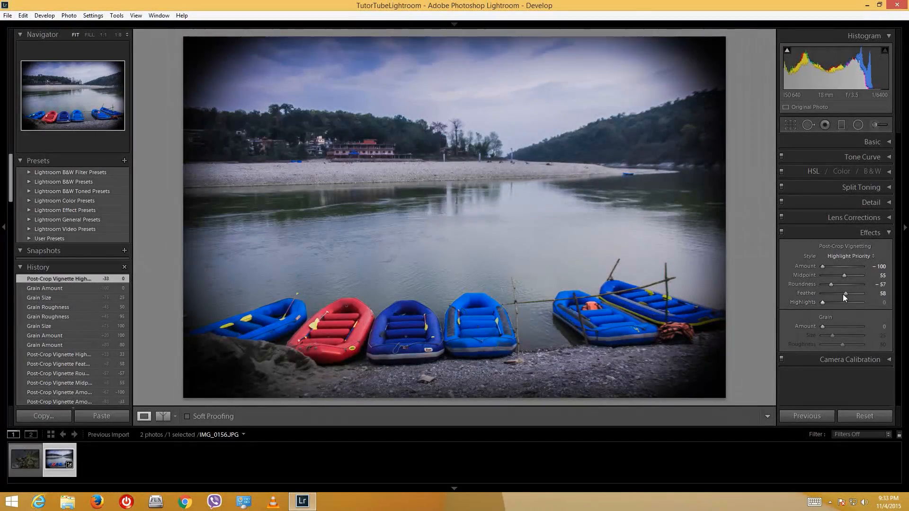
double_click(846, 293)
double_click(841, 283)
double_click(845, 275)
double_click(822, 265)
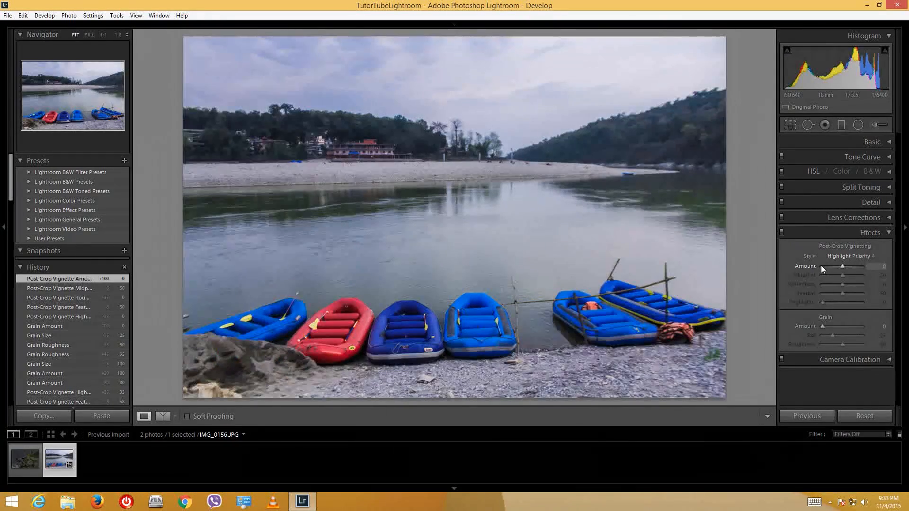
left_click(882, 233)
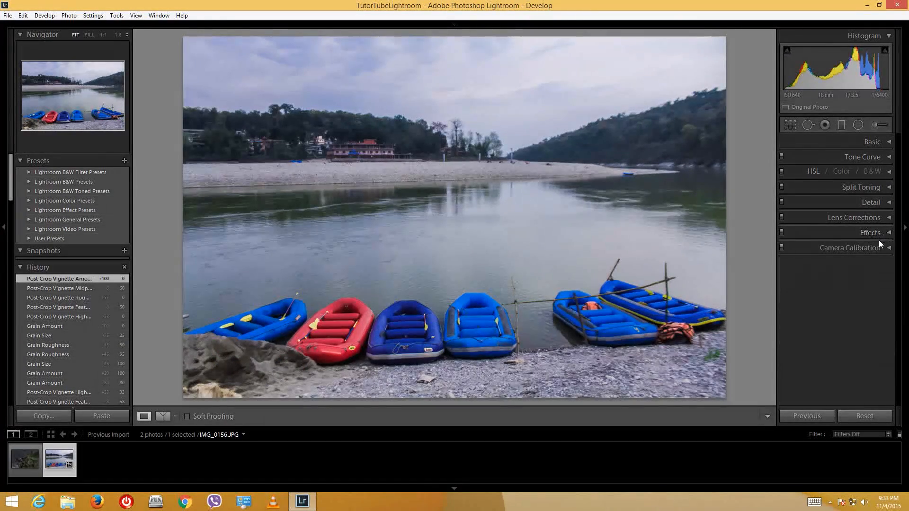
Step: Calibrate the camera colors with shadows tint +31, red hue +17 and saturation +14, green +26 and +52, blue -2 and -5
left_click(883, 249)
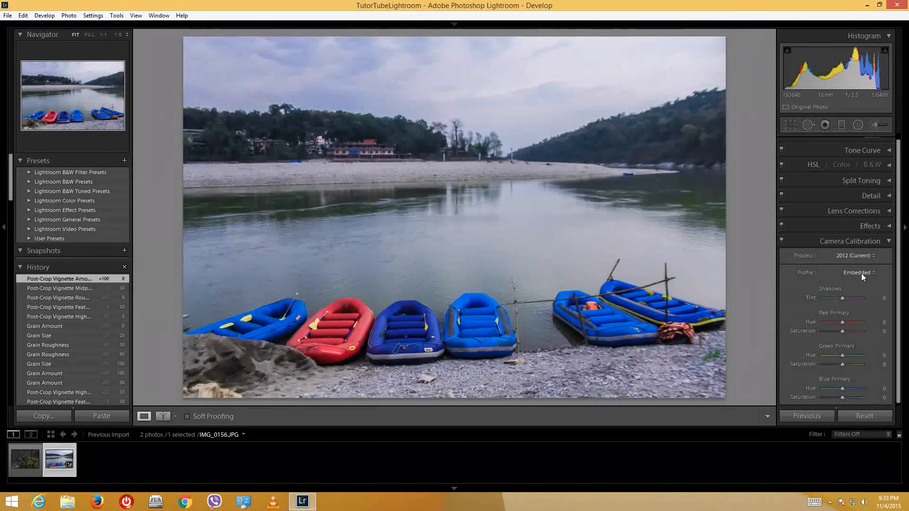
left_click_drag(900, 221, 899, 267)
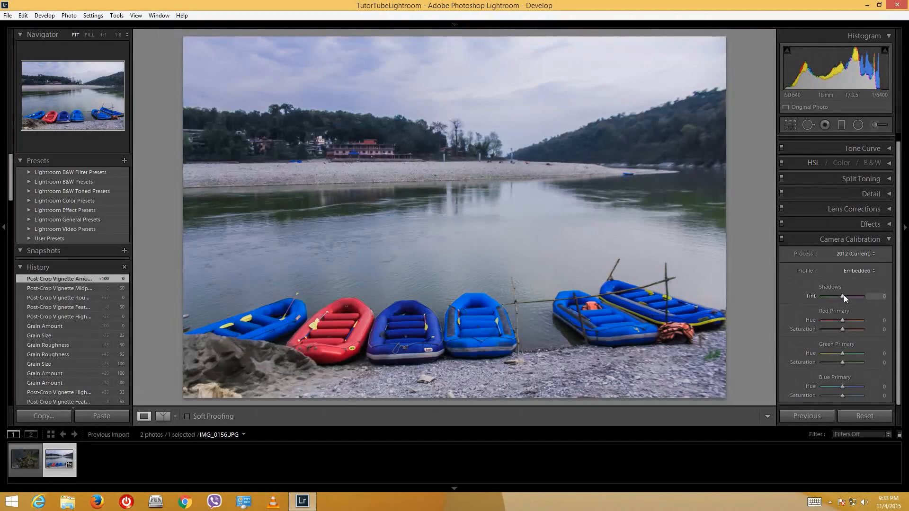
left_click_drag(841, 297, 846, 331)
left_click_drag(842, 321, 848, 297)
left_click_drag(842, 353, 840, 387)
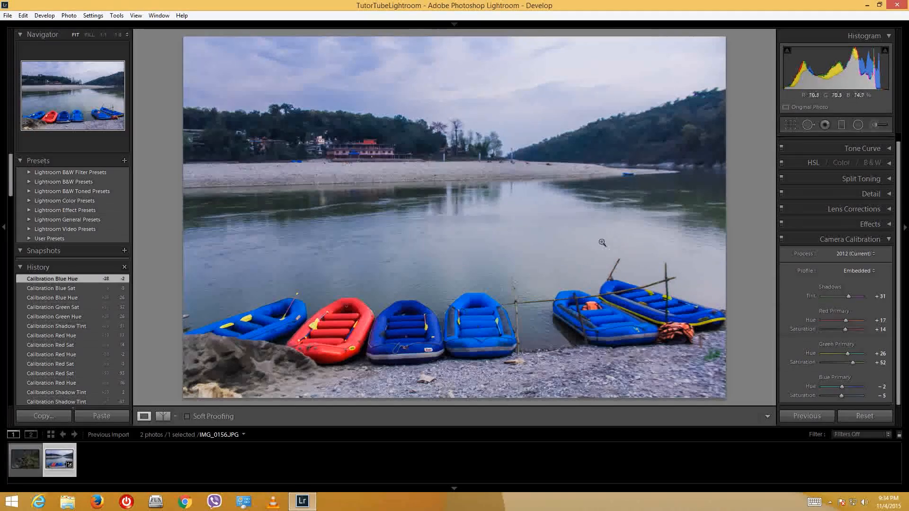
left_click(903, 356)
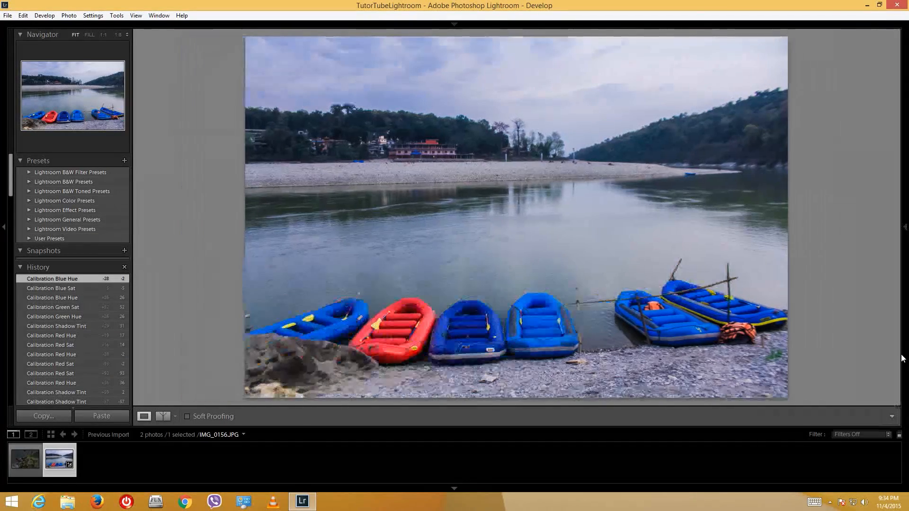
left_click(906, 211)
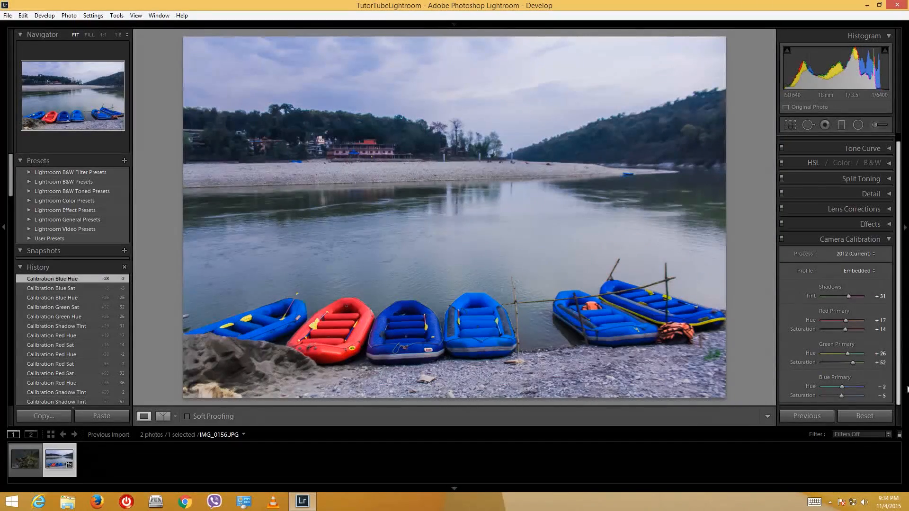
scroll(890, 262, "up", 1)
left_click(888, 246)
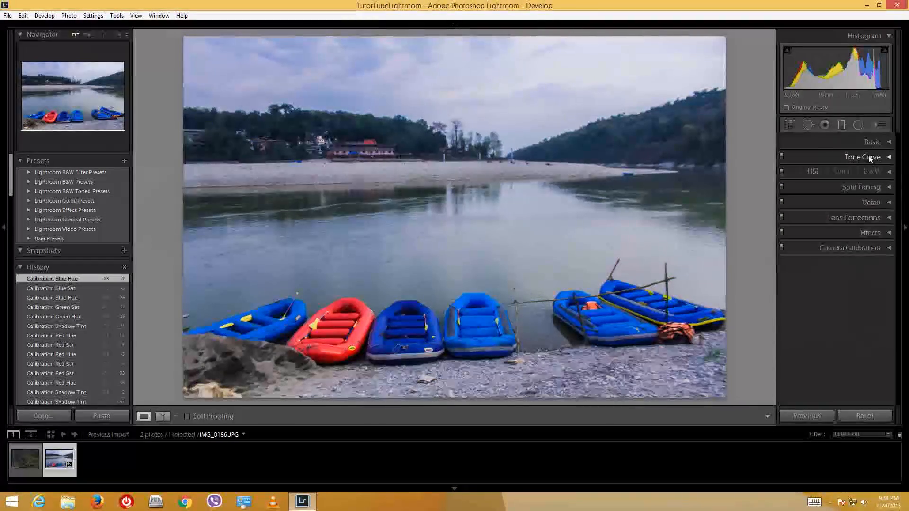
Step: Set the photo's vibrance to +90 and its saturation to -33 in the basic adjustments
left_click(882, 141)
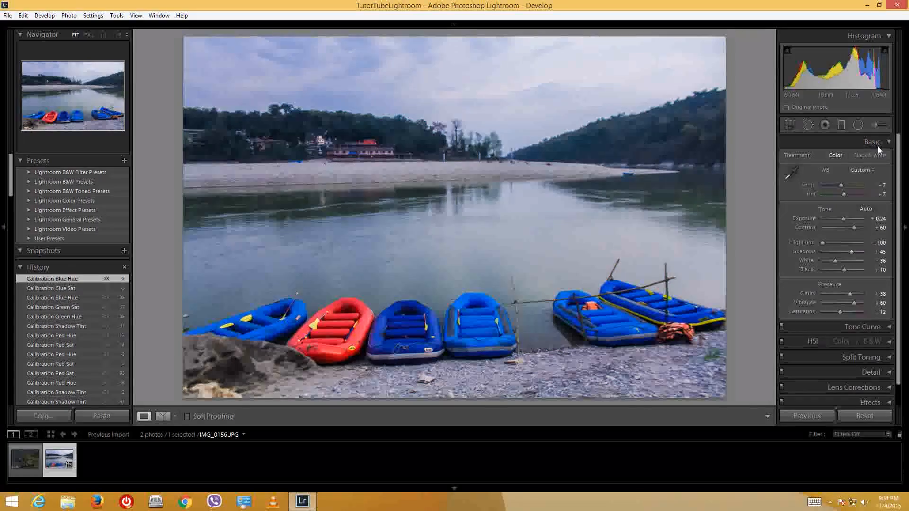
left_click_drag(855, 303, 873, 306)
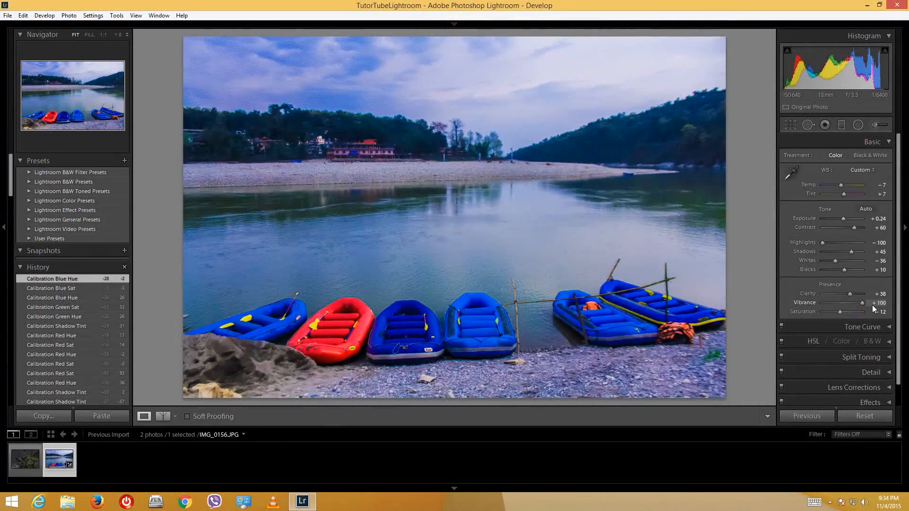
mouse_move(840, 314)
left_mouse_down()
mouse_move(862, 305)
mouse_move(837, 313)
left_mouse_up()
left_click(836, 313)
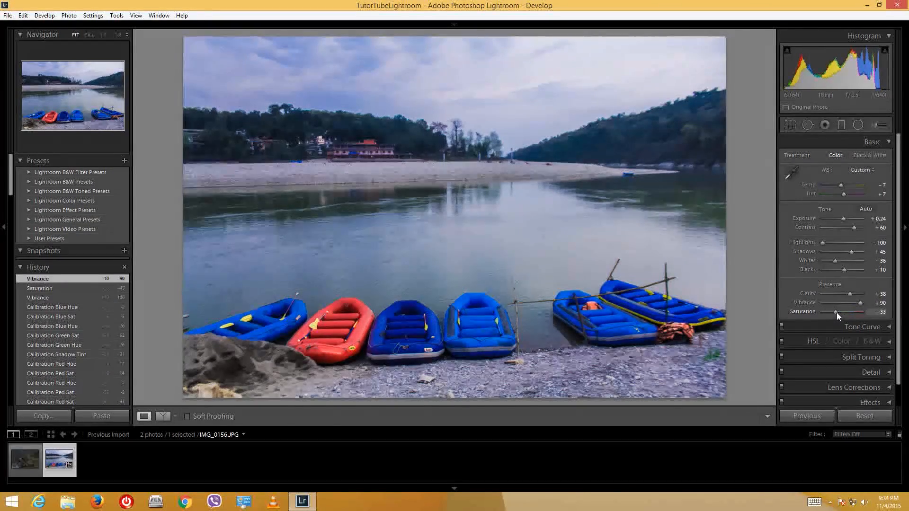
Step: Set the exposure to +0.36 and compare the edited photo with its unedited version
left_click(845, 218)
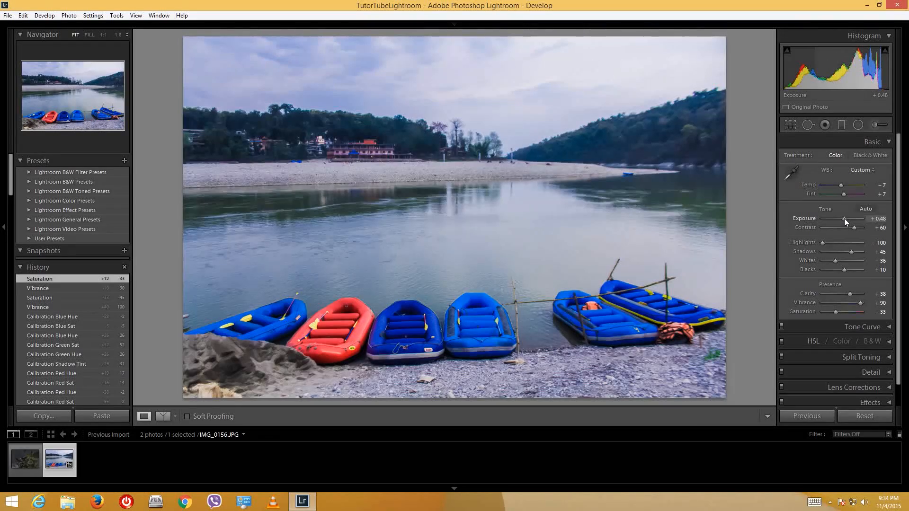
left_click_drag(845, 218, 843, 219)
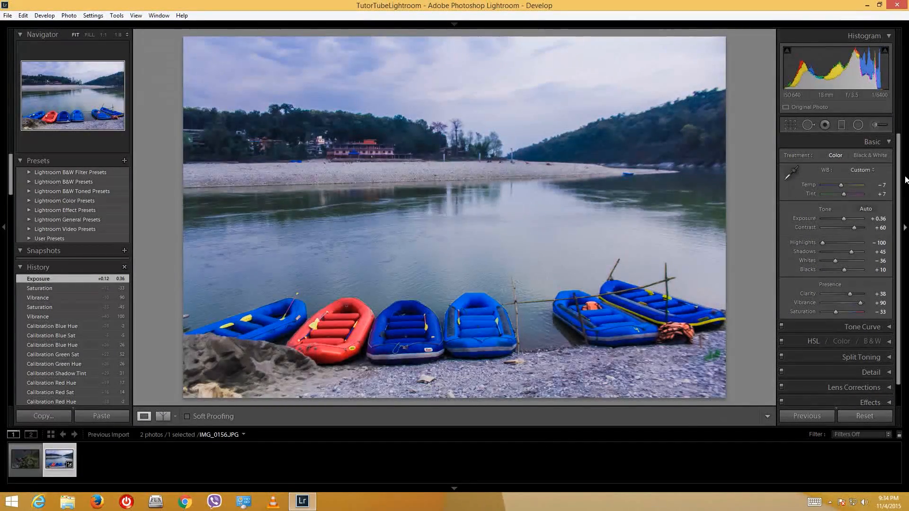
left_click_drag(898, 178, 898, 209)
left_click(883, 144)
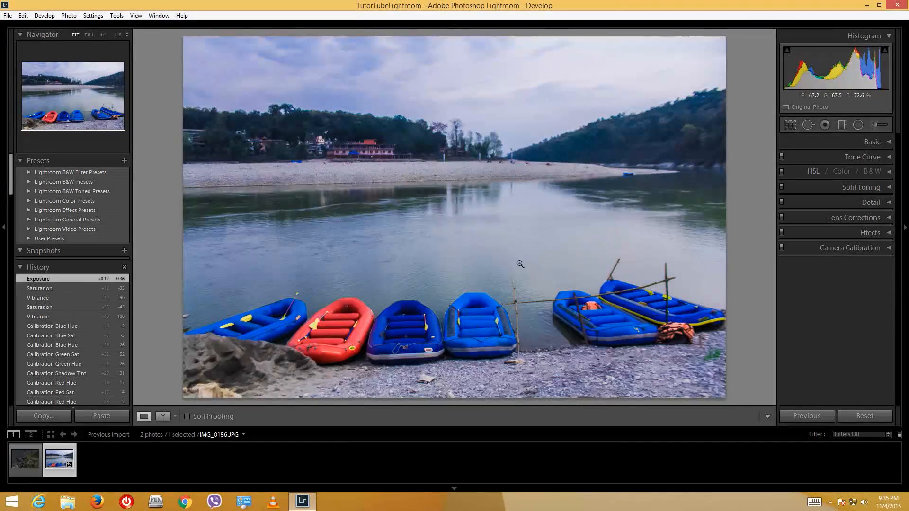
key("backslash")
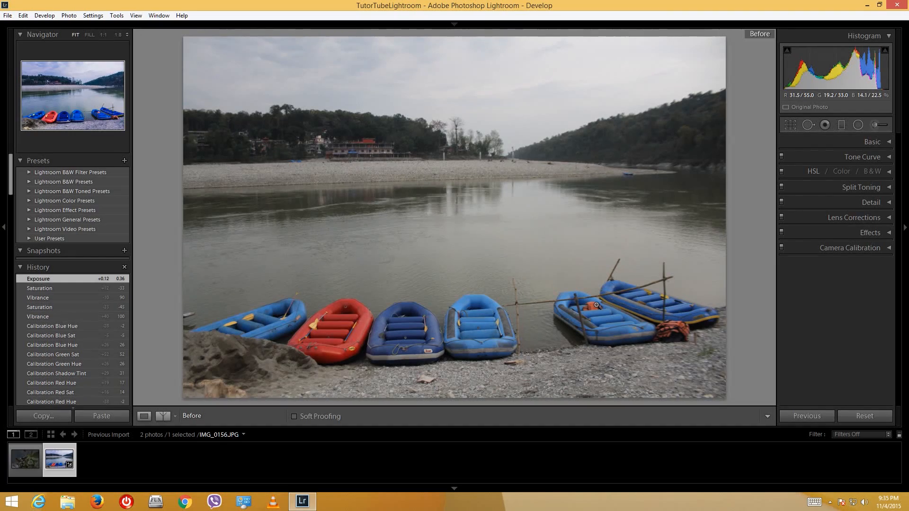
key("backslash")
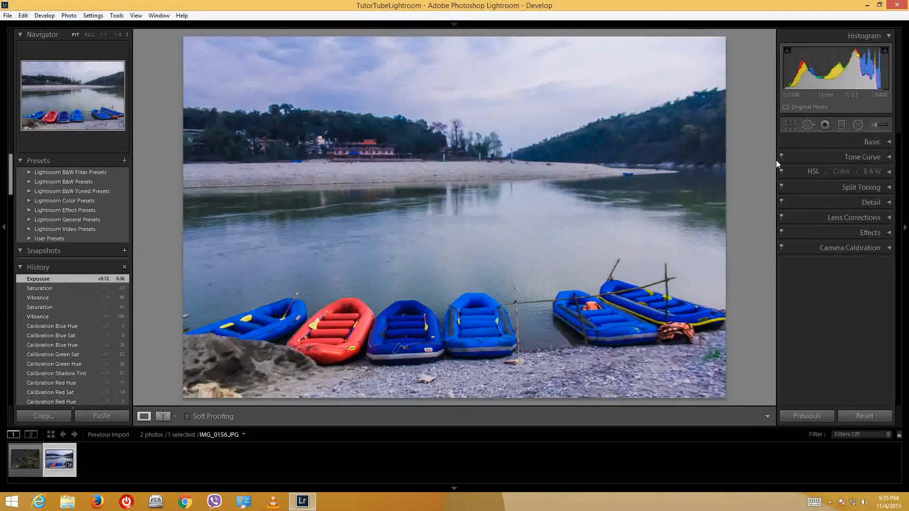
Step: Try cropping off the photo's right part with the two rightmost blue boats, and restore the full frame
left_click(789, 126)
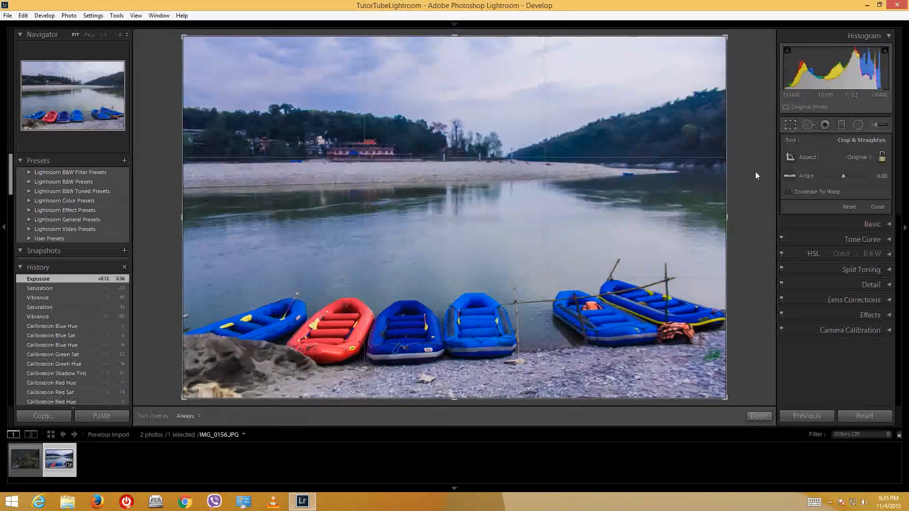
left_click_drag(724, 218, 632, 225)
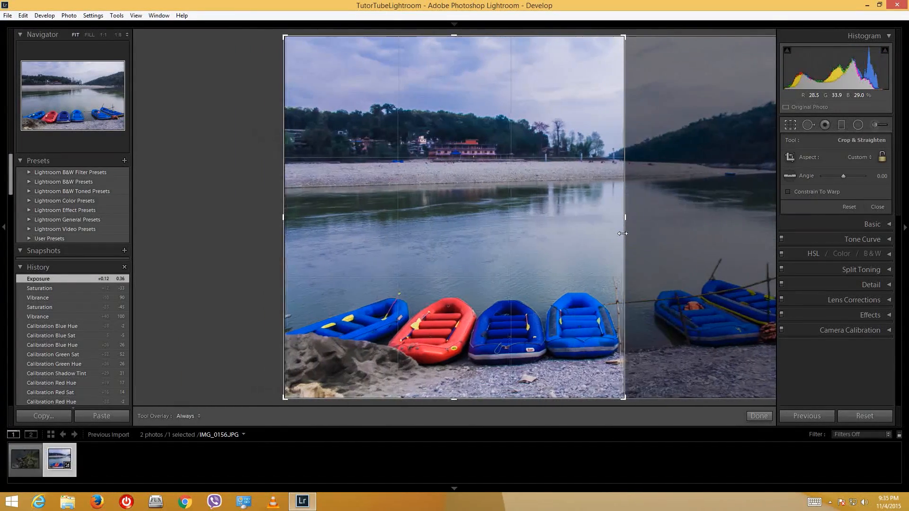
key("Return")
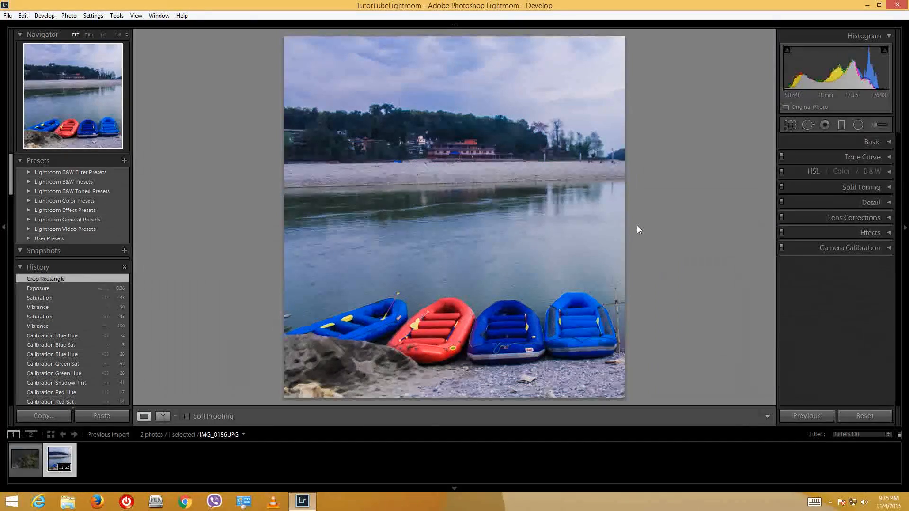
left_click(790, 126)
left_click_drag(631, 220, 765, 232)
key("Return")
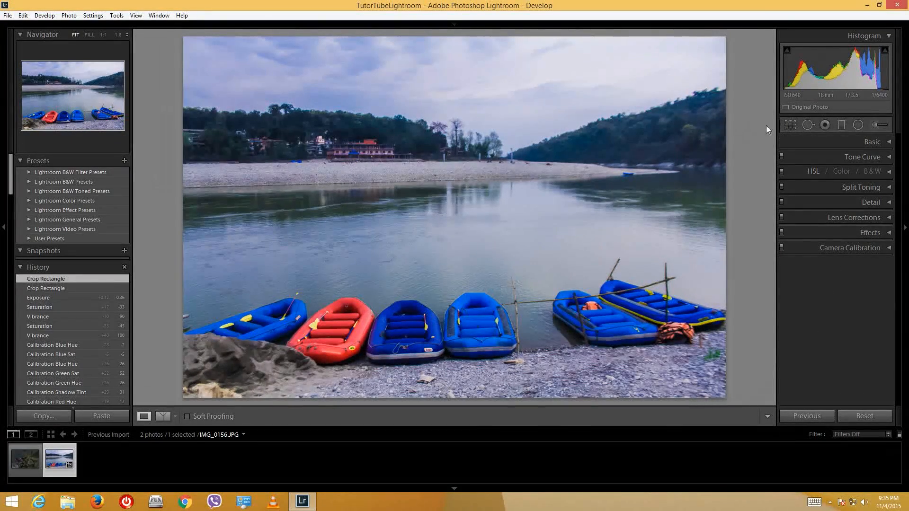
Step: Try healing two spots on the far riverbank with Spot Removal at size 75 and opacity 100, and delete both corrections
left_click(808, 125)
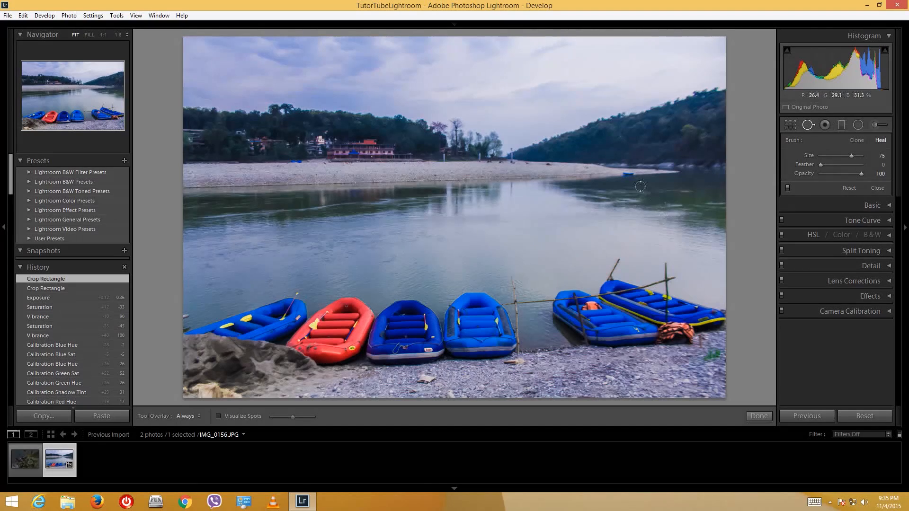
left_click(549, 164)
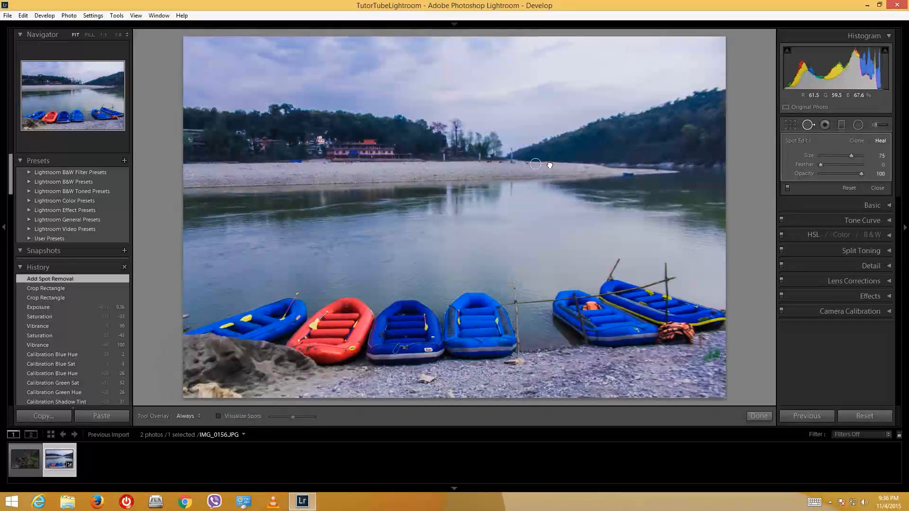
left_click(549, 166)
left_click(578, 179)
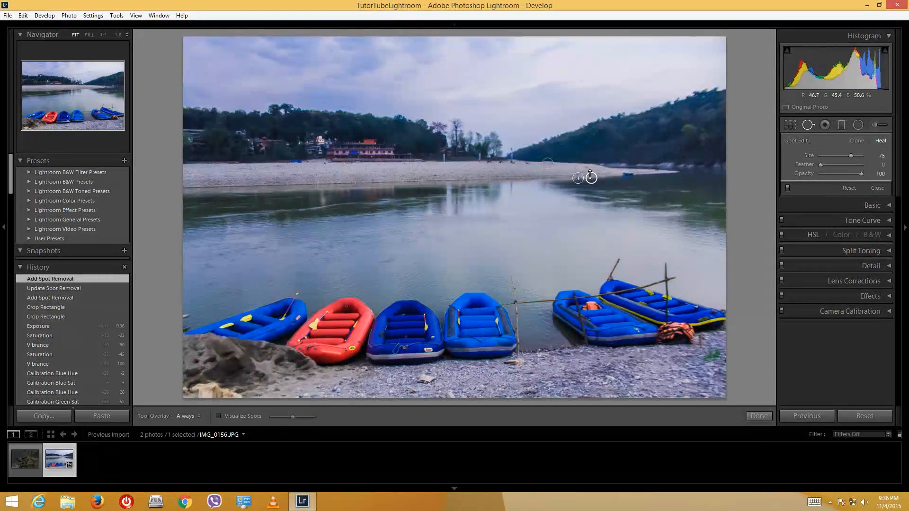
key("Delete")
left_click(547, 163)
key("Delete")
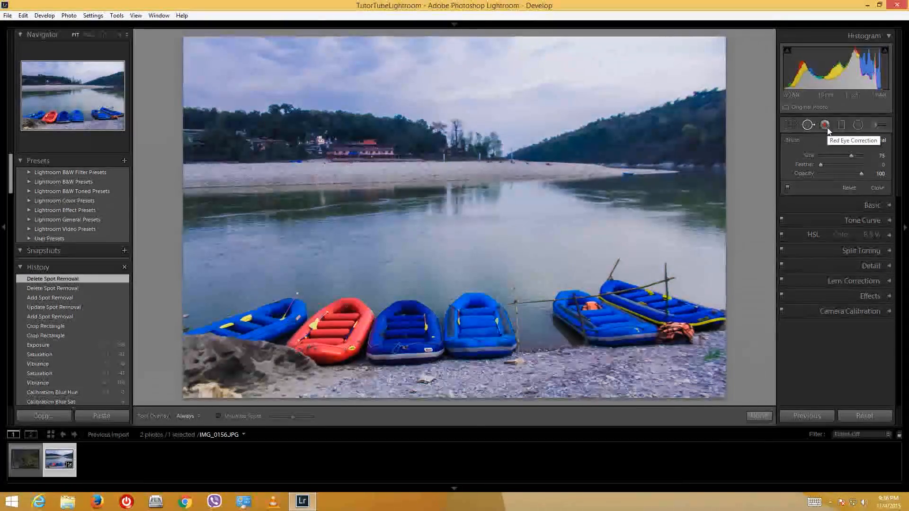
Step: Try a graduated filter from the photo's top edge down to the shore, with exposure 0.29 and temperature 17
left_click(844, 125)
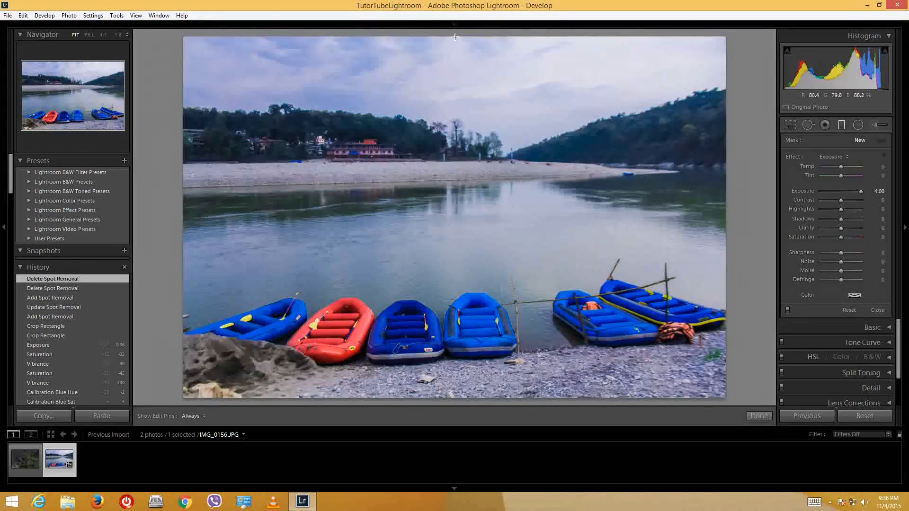
left_click_drag(455, 36, 450, 175)
left_click_drag(460, 227, 457, 396)
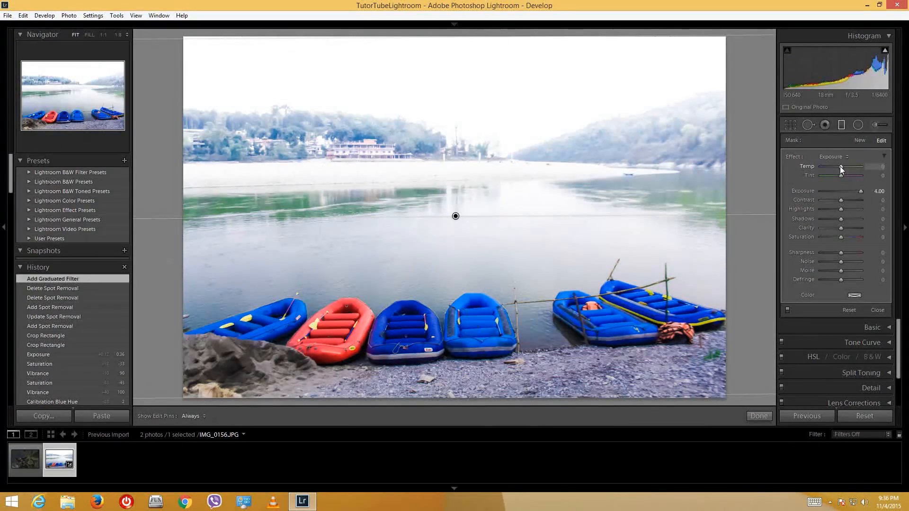
left_click_drag(840, 167, 843, 192)
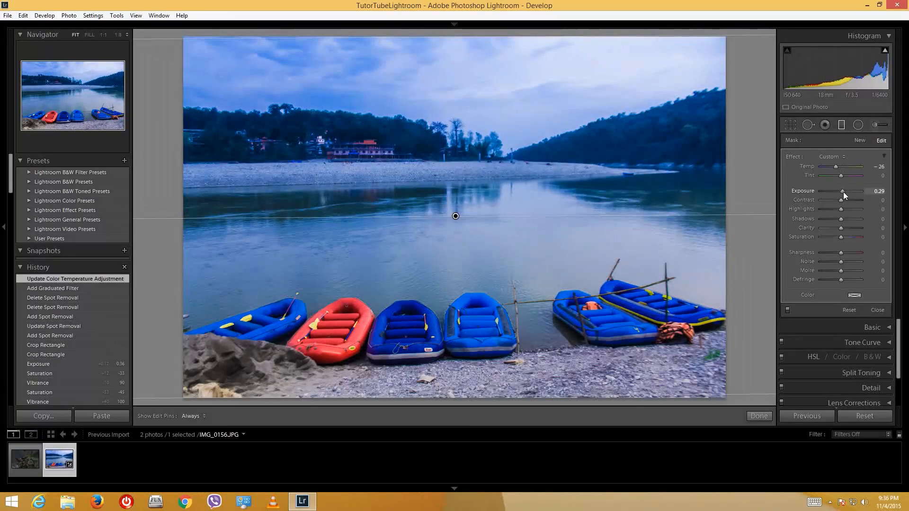
left_click_drag(843, 192, 843, 192)
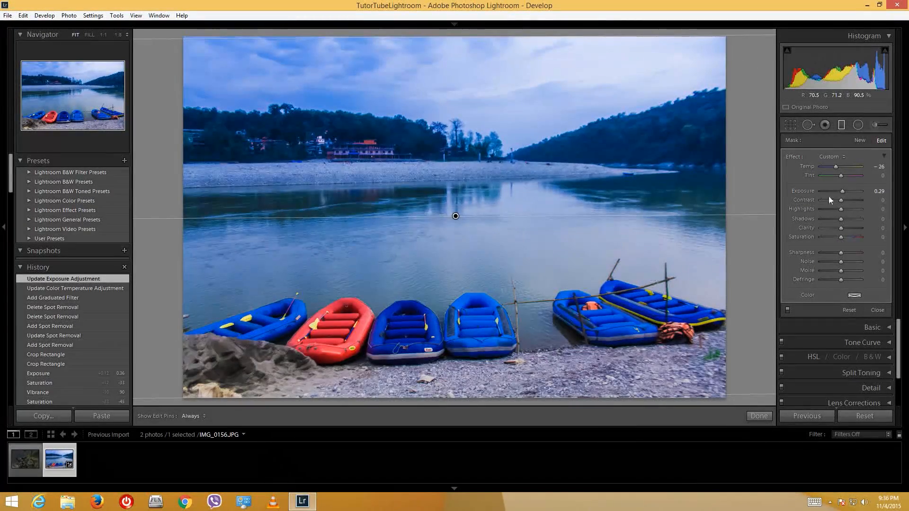
double_click(834, 163)
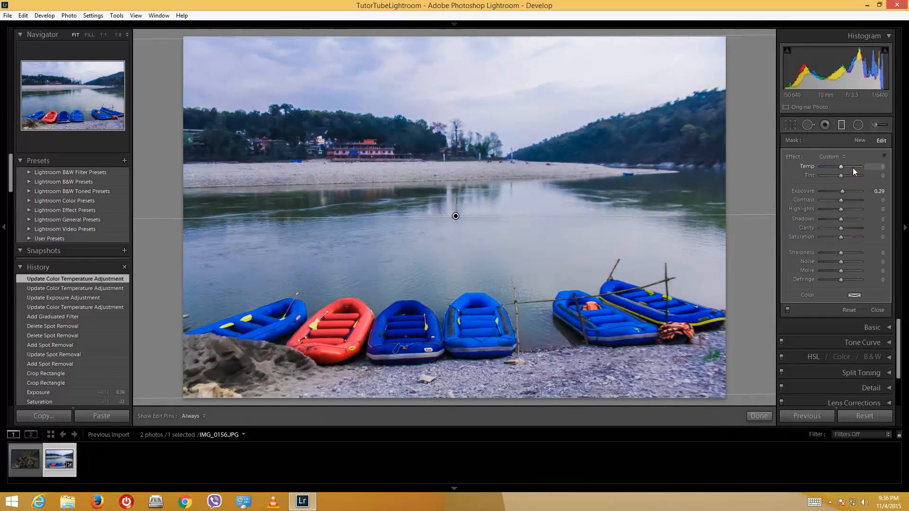
mouse_move(845, 167)
left_mouse_down()
mouse_move(854, 167)
mouse_move(834, 167)
mouse_move(849, 167)
left_mouse_up()
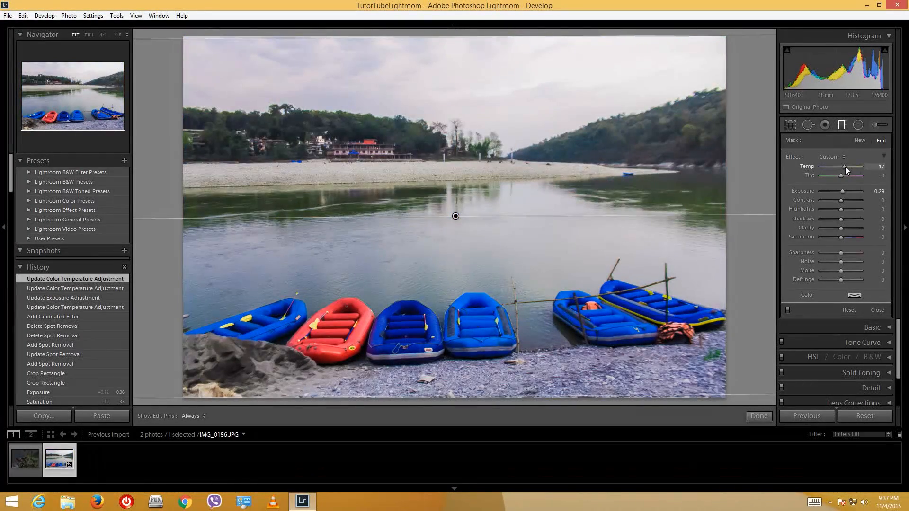
Step: Try a second, slanted graduated filter over the far riverbank, and delete both graduated filters
left_click_drag(457, 218, 411, 176)
left_click(455, 221)
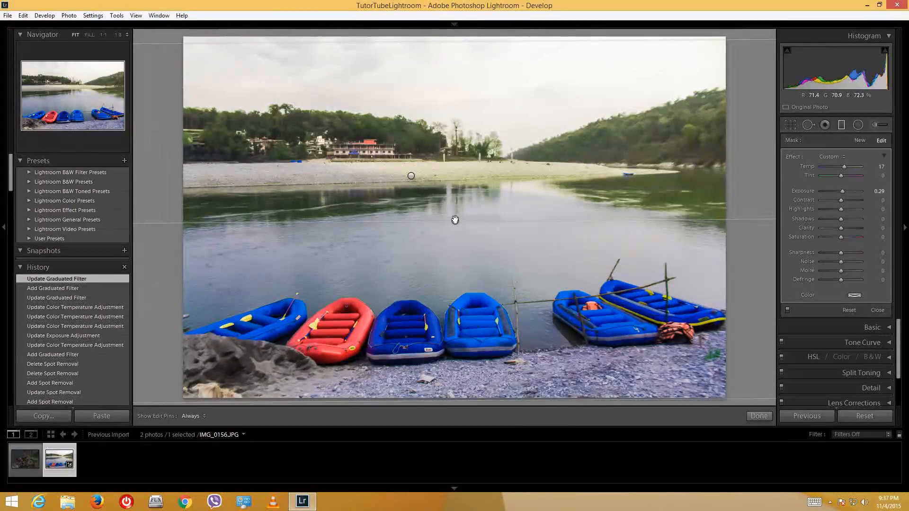
left_click(411, 175)
key("Delete")
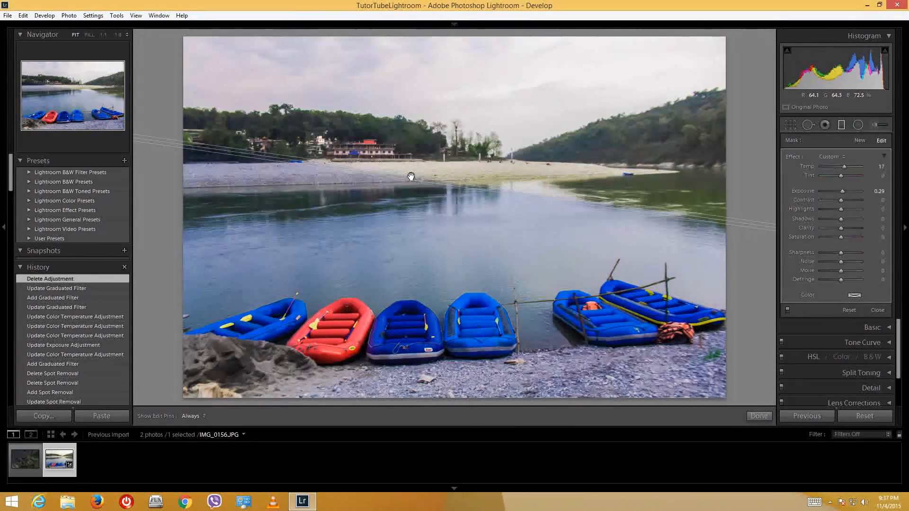
key("Delete")
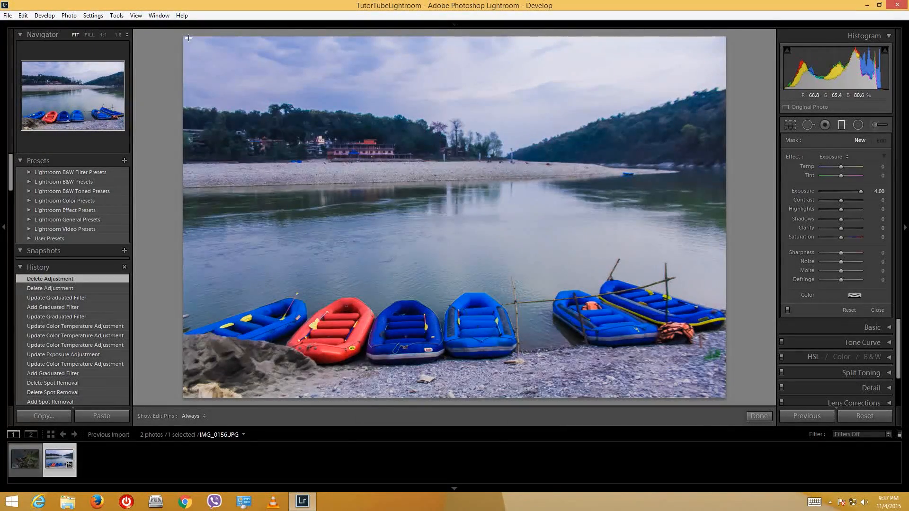
Step: Add a diagonal graduated filter from the photo's upper-left corner with exposure 0.76 and temperature 19, and shift its pin slightly right
left_click_drag(188, 38, 344, 262)
left_click_drag(428, 340, 432, 344)
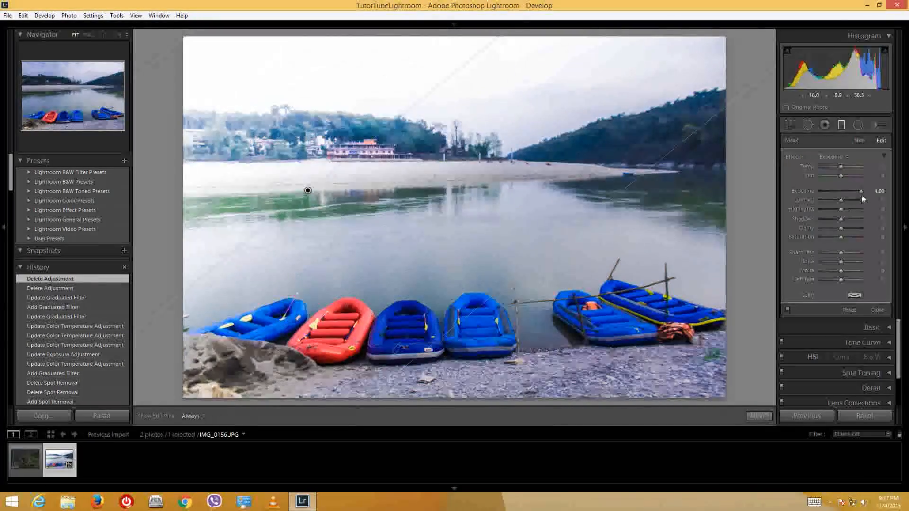
left_click_drag(860, 191, 847, 171)
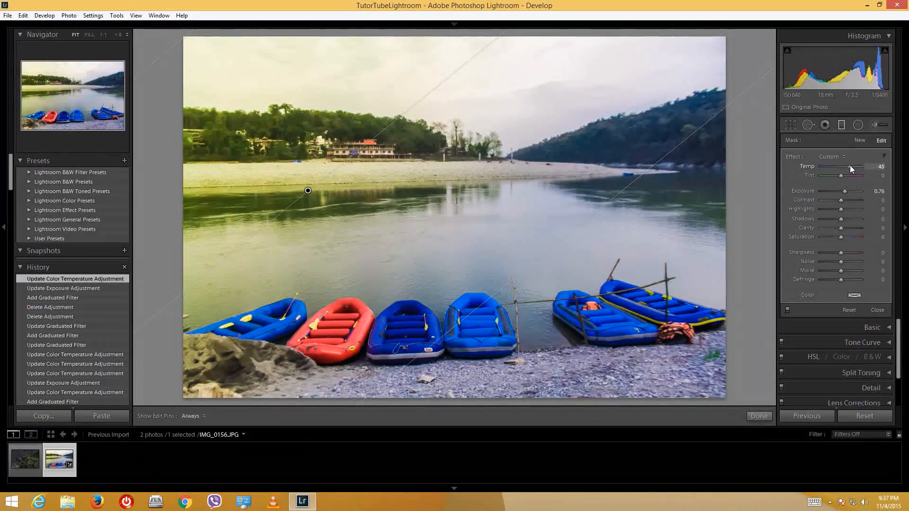
left_click_drag(847, 166, 844, 166)
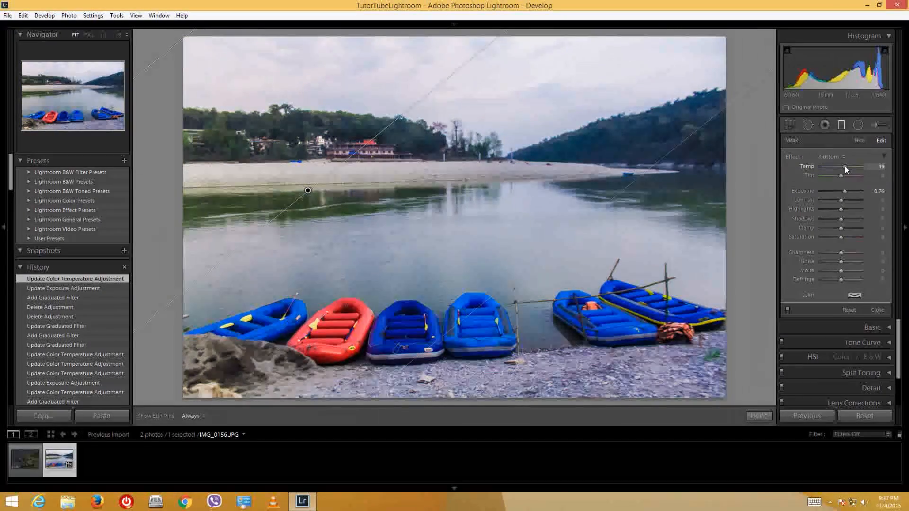
left_click_drag(309, 190, 344, 186)
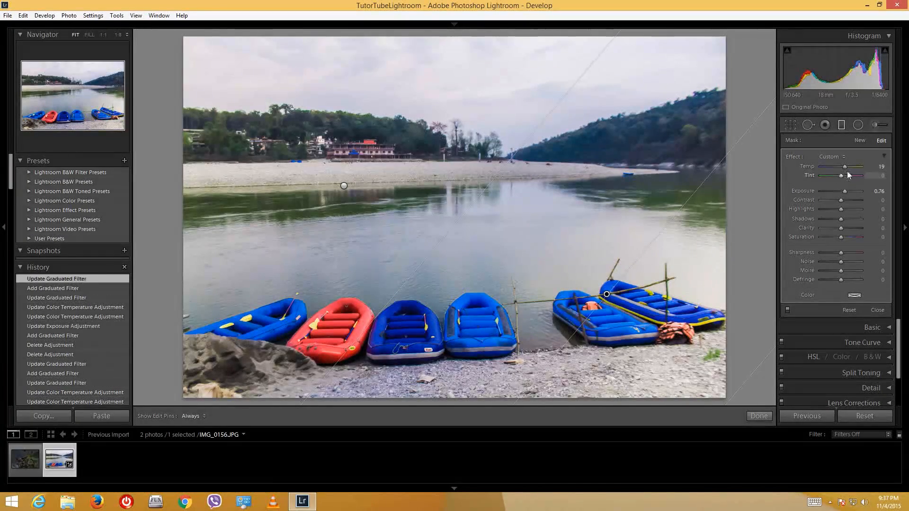
Step: Set the graduated filter at the rightmost boats to temperature -10, clarity -5 and sharpness -2, and move its pin onto the water
left_click_drag(845, 167, 834, 167)
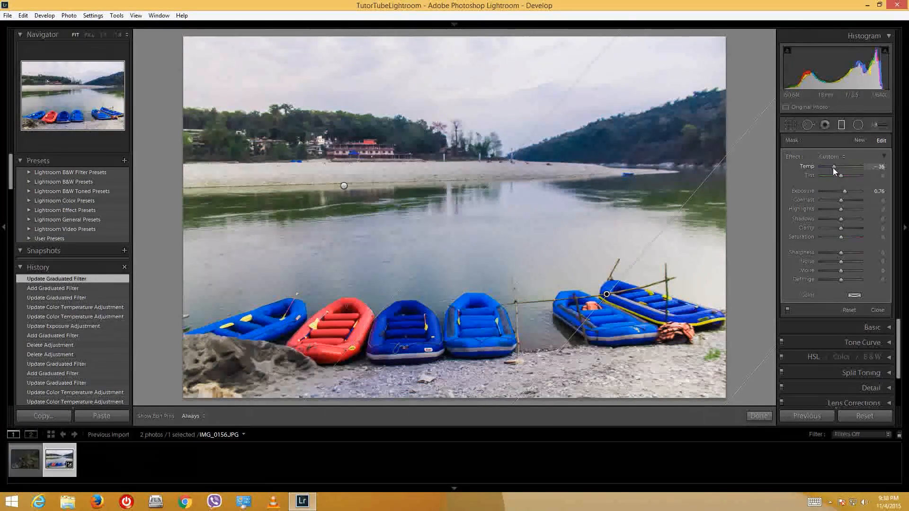
left_click_drag(836, 168, 838, 168)
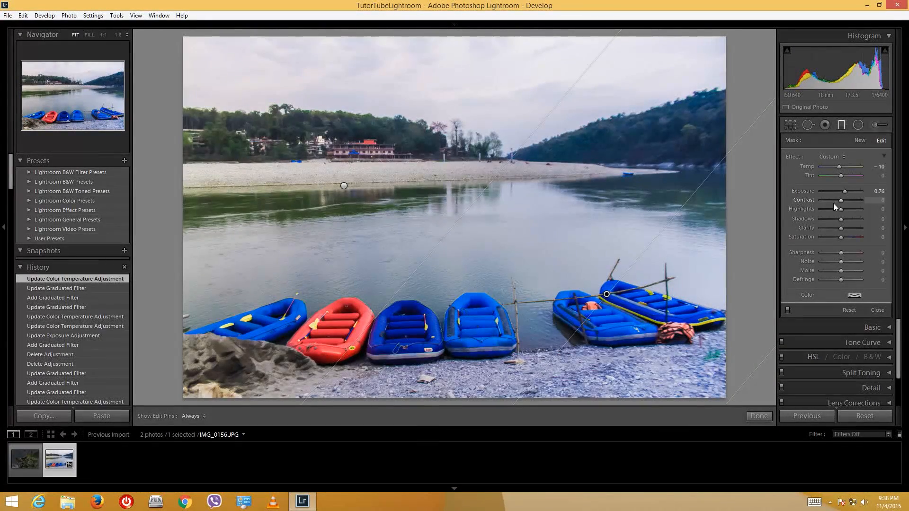
mouse_move(841, 229)
left_mouse_down()
mouse_move(852, 230)
mouse_move(840, 228)
left_mouse_up()
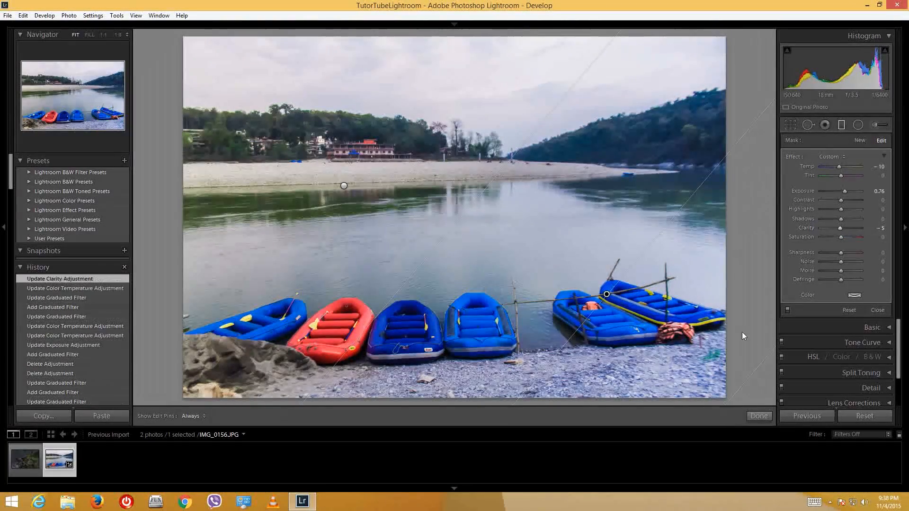
left_click_drag(823, 255, 822, 255)
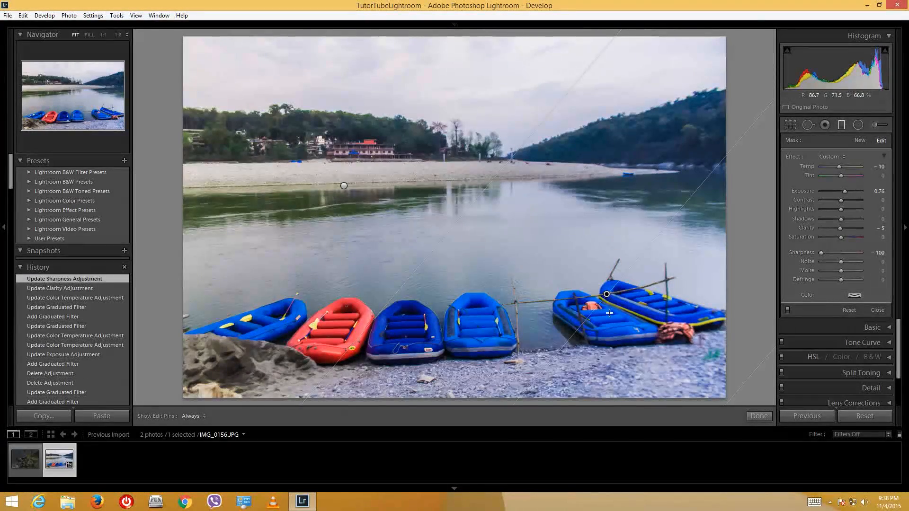
left_click_drag(565, 265, 566, 264)
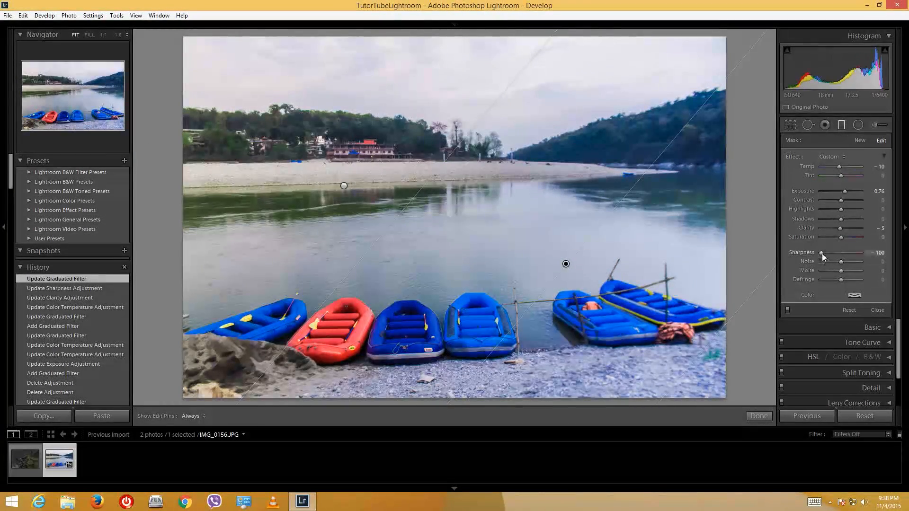
left_click_drag(822, 254, 841, 254)
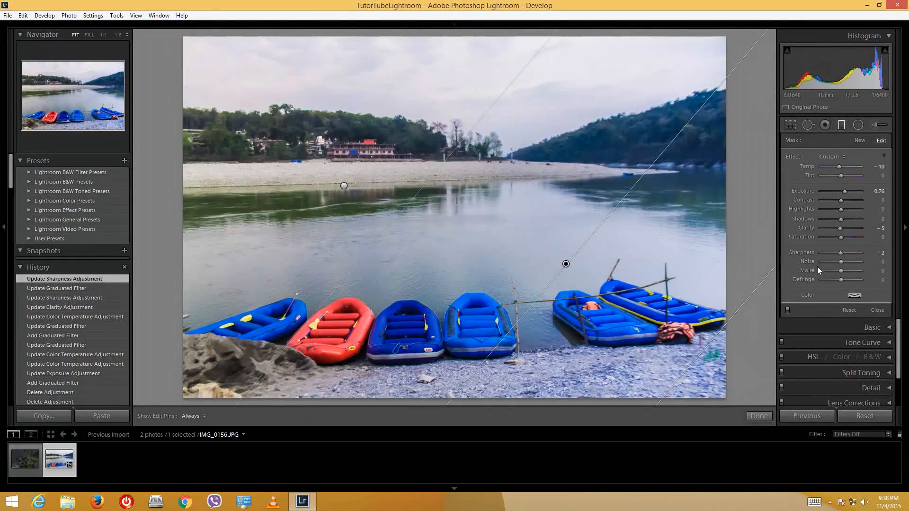
left_click(859, 126)
left_click(859, 125)
left_click(876, 126)
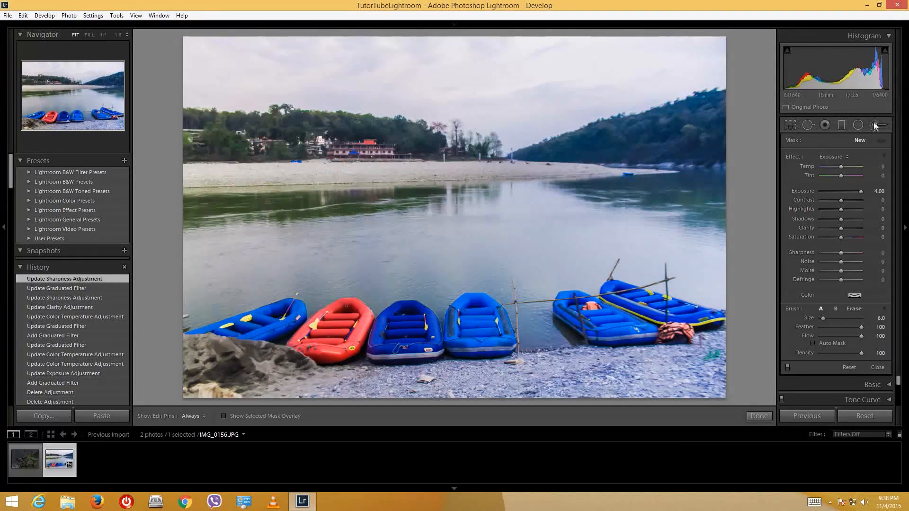
left_click(793, 126)
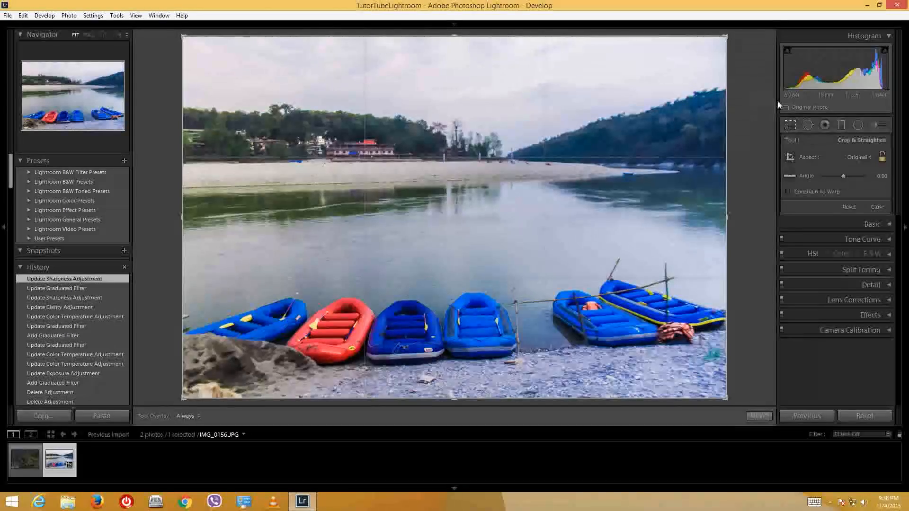
left_click(791, 125)
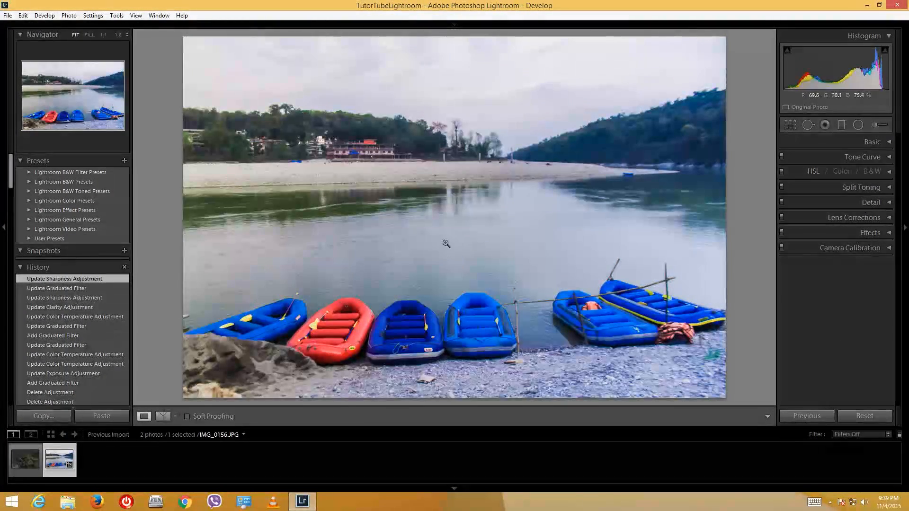
Step: Compare the edited boat photo with its unedited version and view the bird photo IMG_0152.JPG
key("backslash")
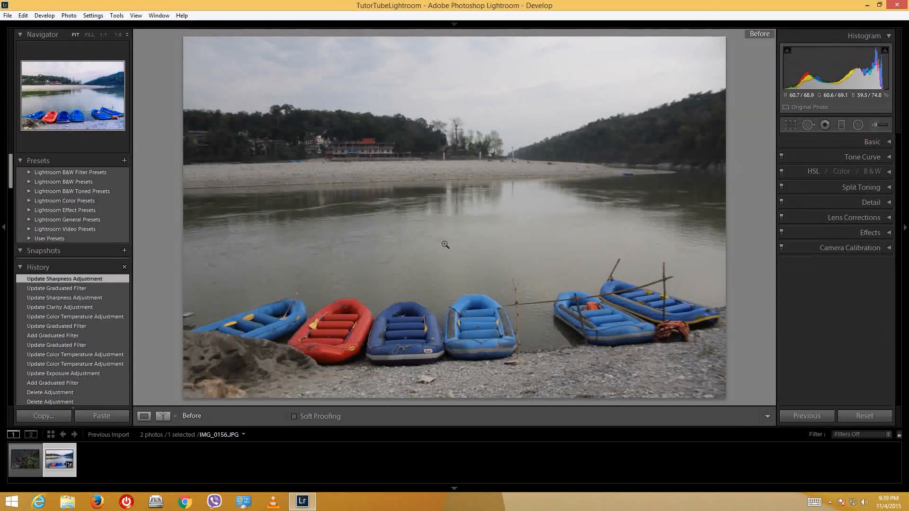
key("backslash")
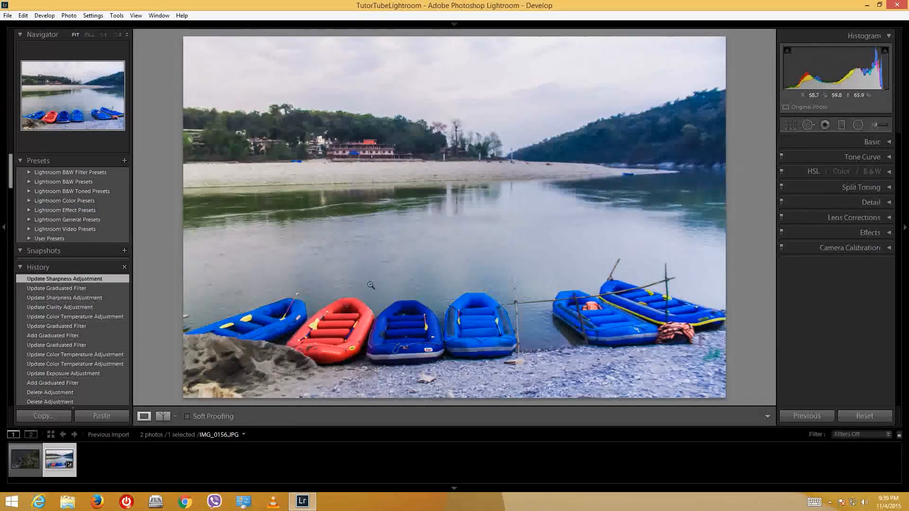
left_click(29, 456)
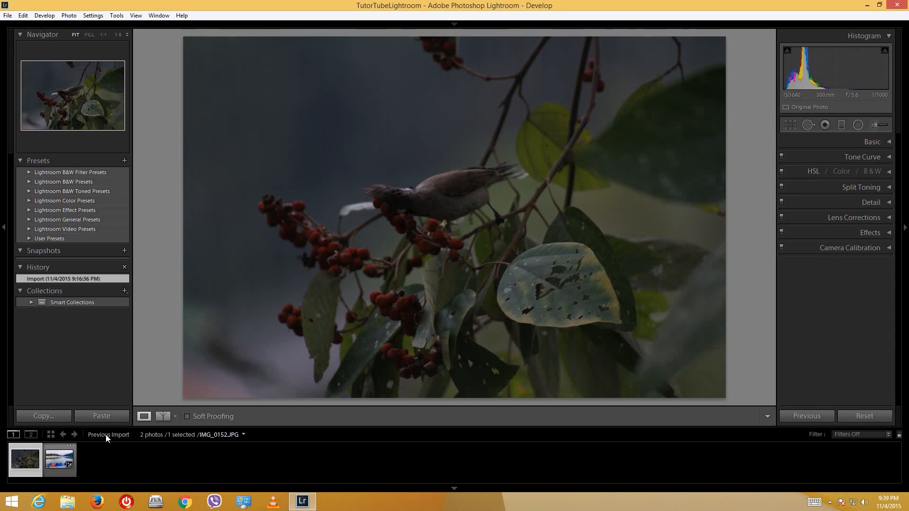
left_click(52, 467)
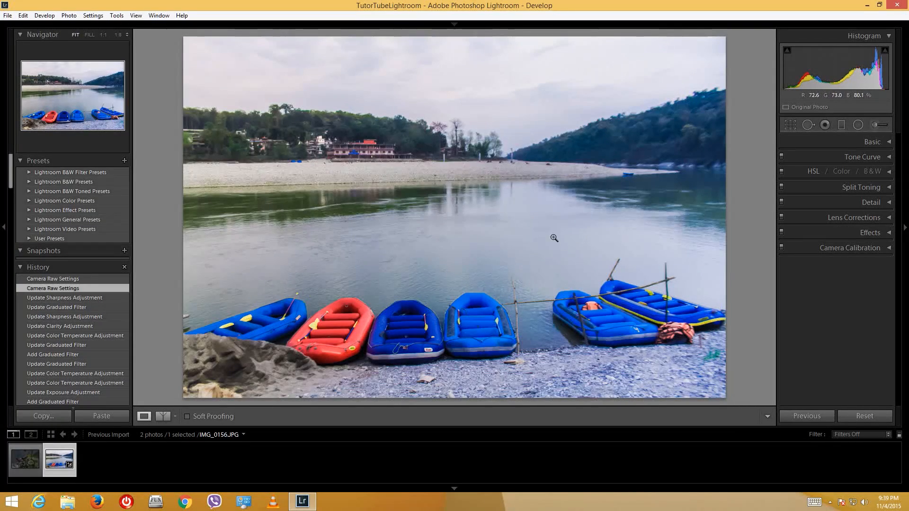
left_click(14, 468)
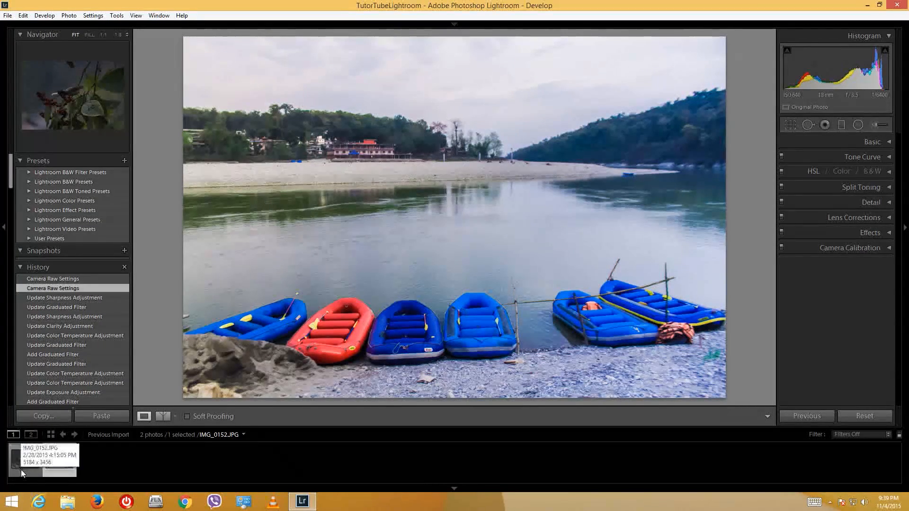
Step: Copy the boat photo's develop settings with Basic Tone and all other setting groups included
left_click(47, 467)
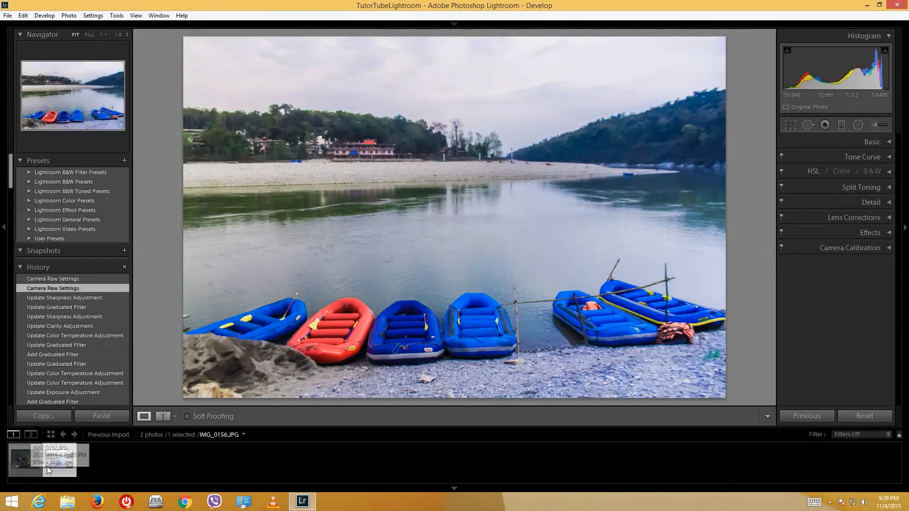
left_click(55, 417)
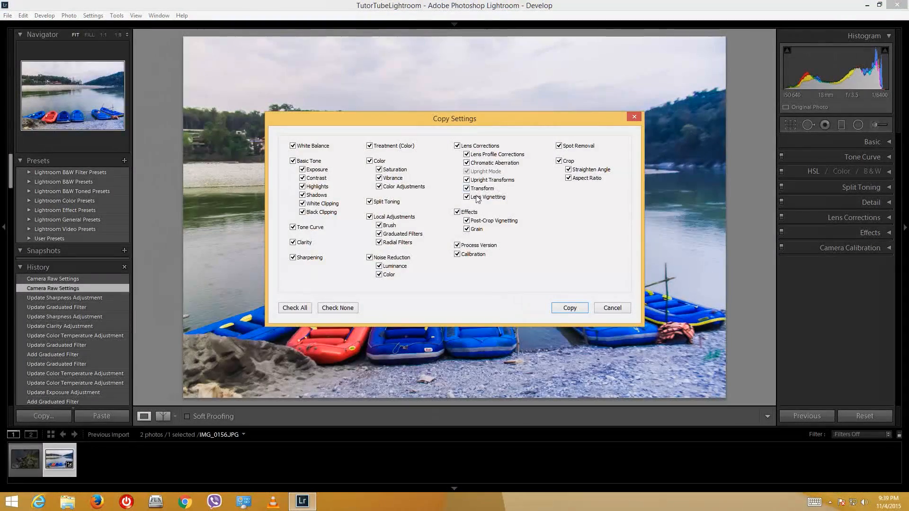
left_click(293, 161)
left_click(292, 161)
left_click(576, 309)
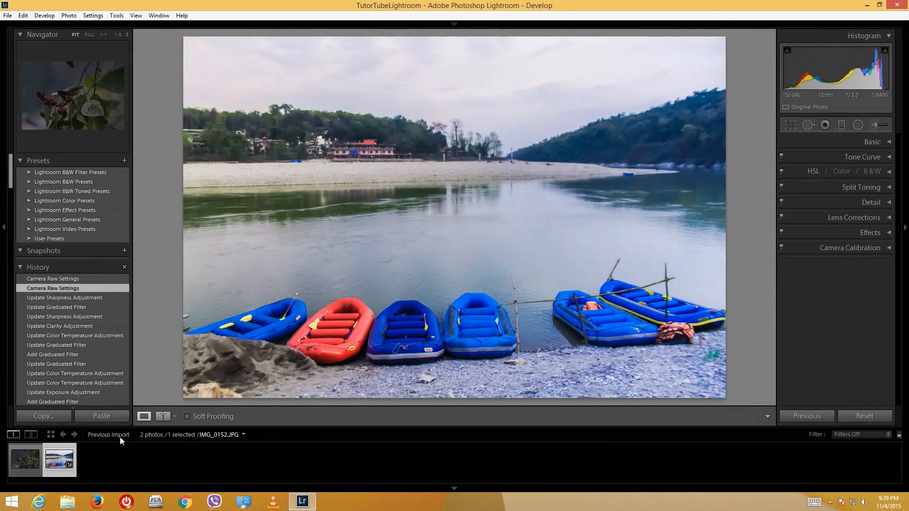
Step: Paste the copied develop settings onto the bird photo IMG_0152.JPG and compare it with its unedited version
left_click(24, 472, "ctrl")
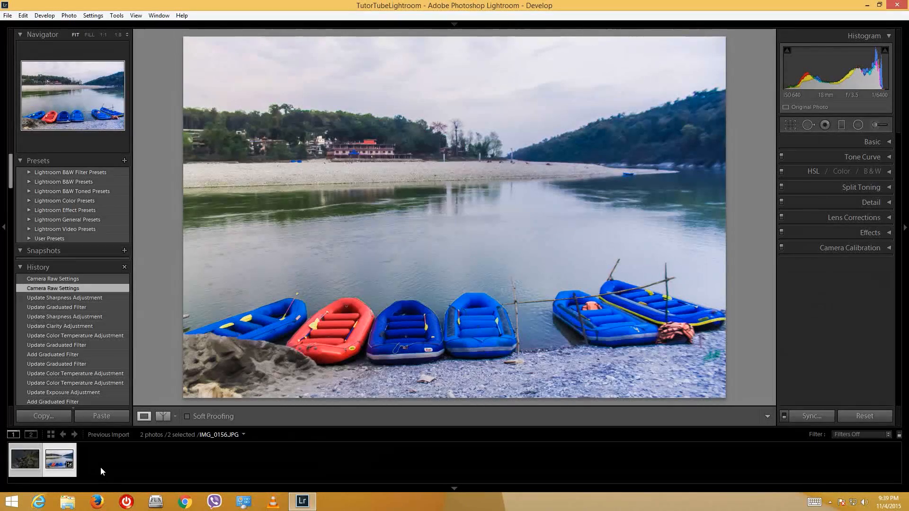
left_click(25, 465)
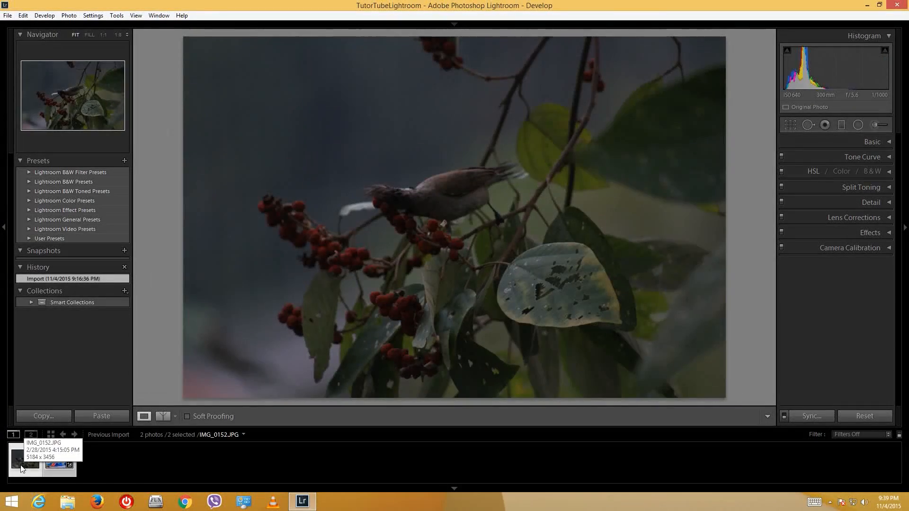
left_click(101, 417)
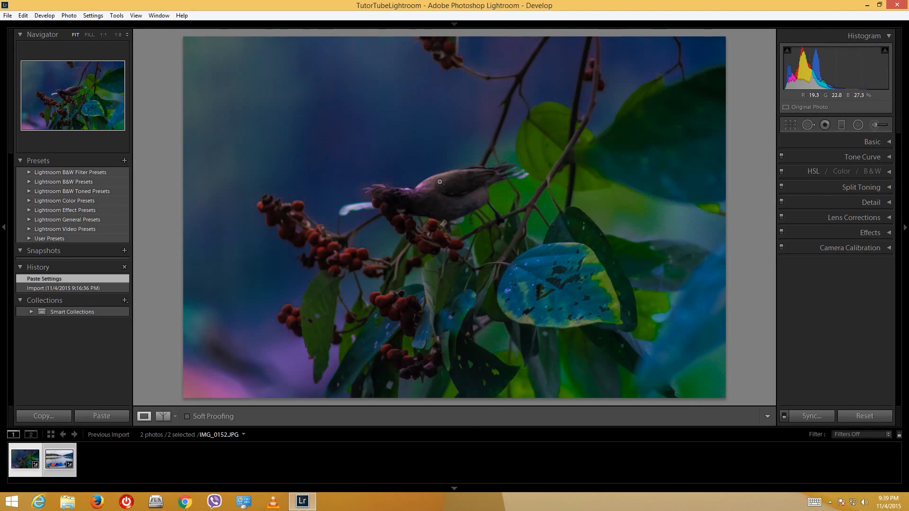
key("backslash")
key("backslash")
key("backslash")
key("backslash")
Step: Set the bird photo's exposure to +1.79 in the basic adjustments
left_click(886, 147)
mouse_move(845, 218)
left_mouse_down()
mouse_move(862, 220)
mouse_move(851, 221)
left_mouse_up()
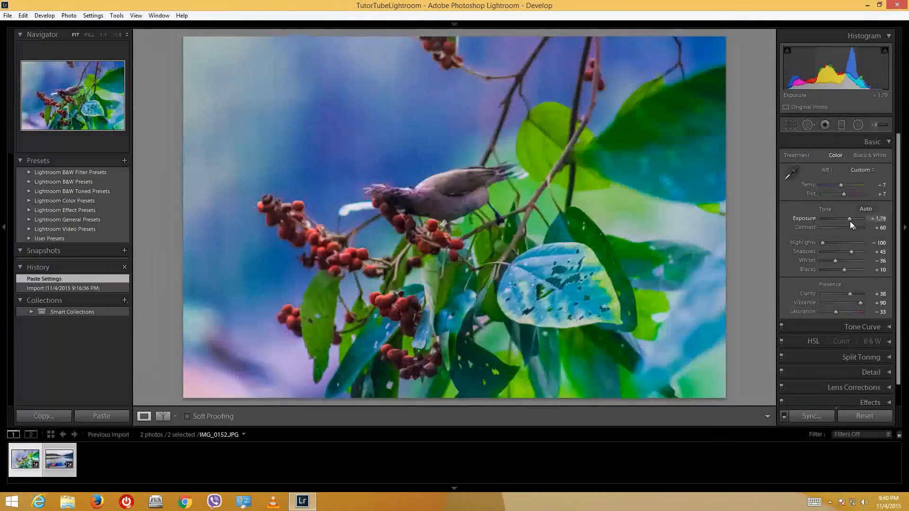
left_click_drag(850, 220, 851, 221)
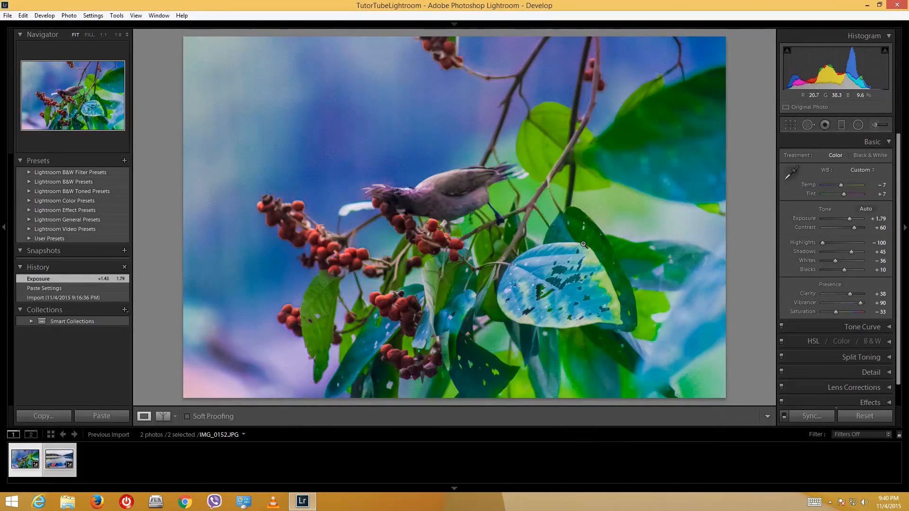
Step: Compare the bird photo with its unedited version and try the Aged Photo, Cross Process 1 and Antique presets on it
key("backslash")
key("backslash")
left_click(28, 201)
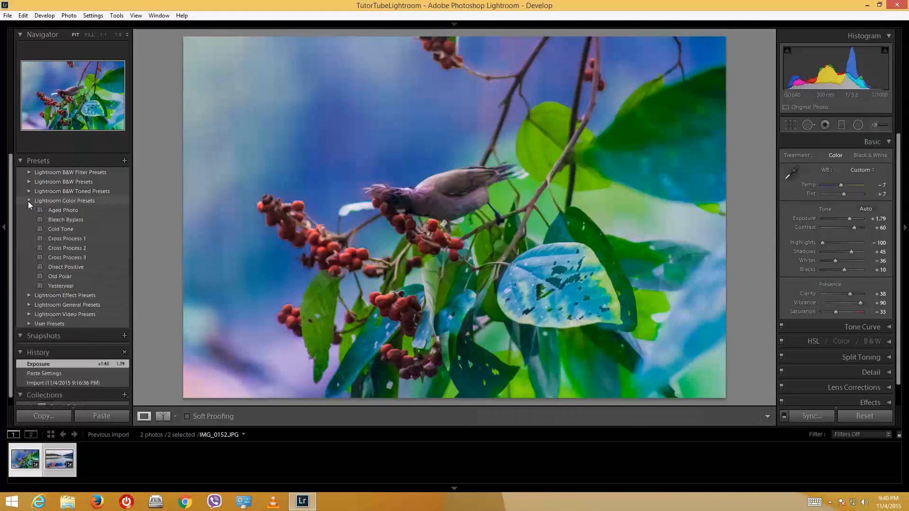
left_click(78, 212)
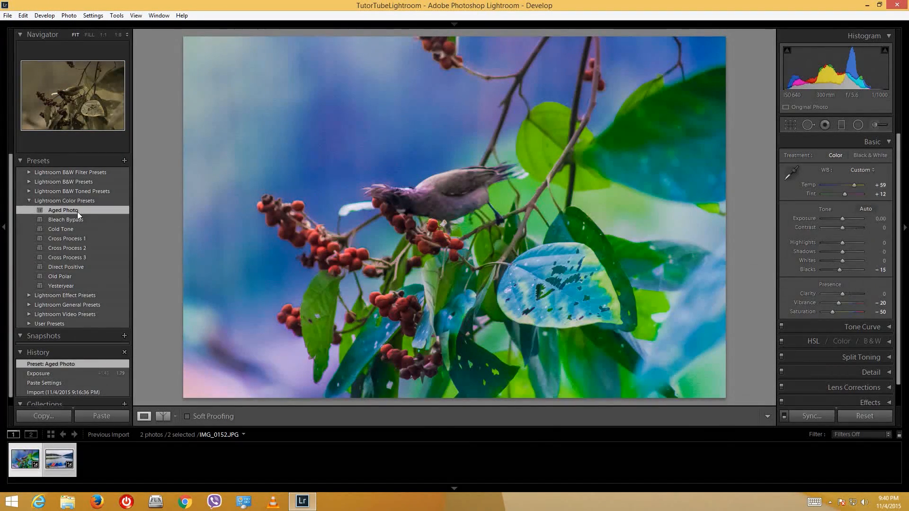
left_click(72, 241)
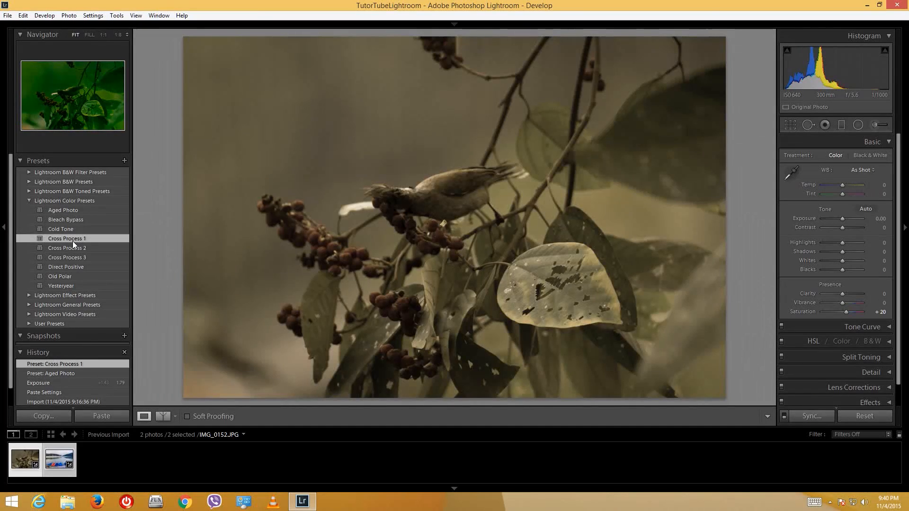
left_click(29, 191)
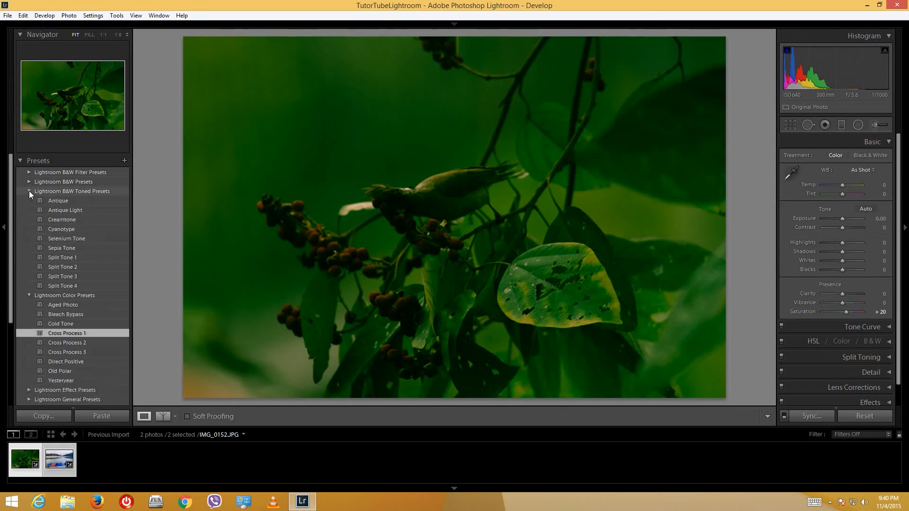
left_click(62, 200)
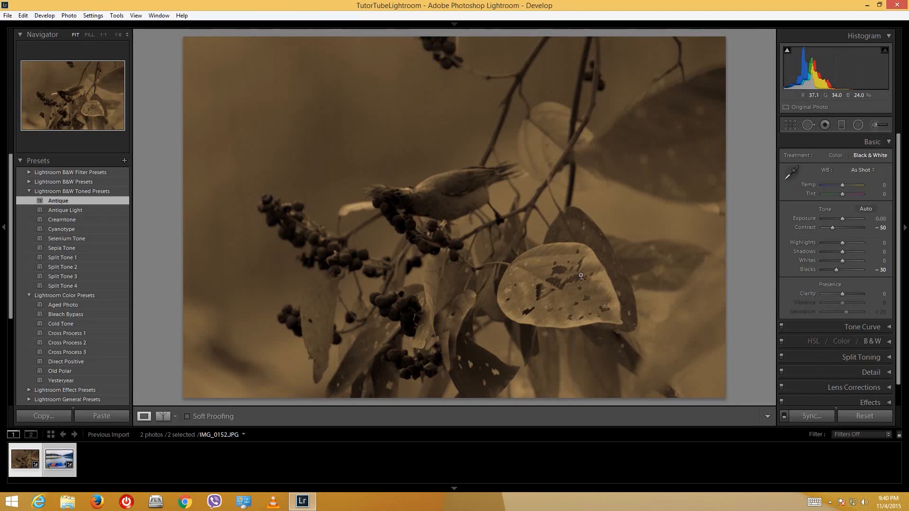
Step: Undo the three presets tried on the bird photo, along with its exposure change and pasted settings
key("ctrl+z")
key("ctrl+z")
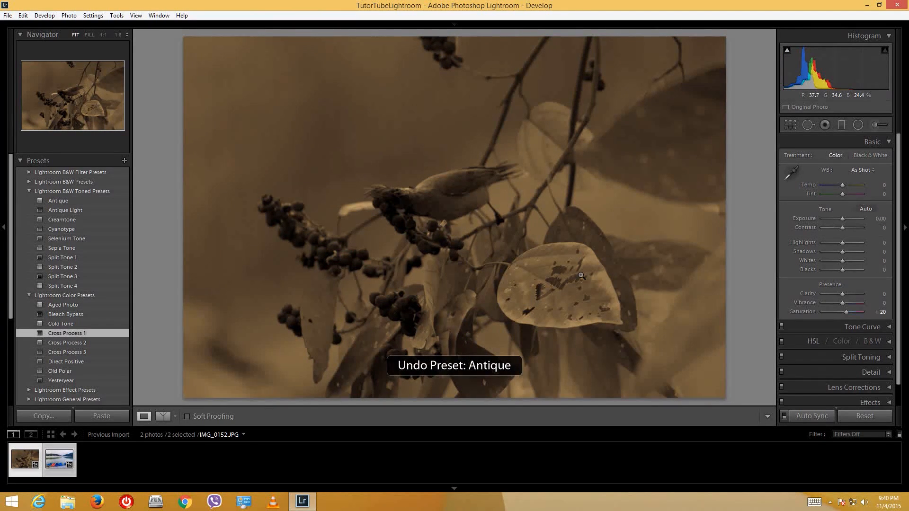
key("ctrl+z")
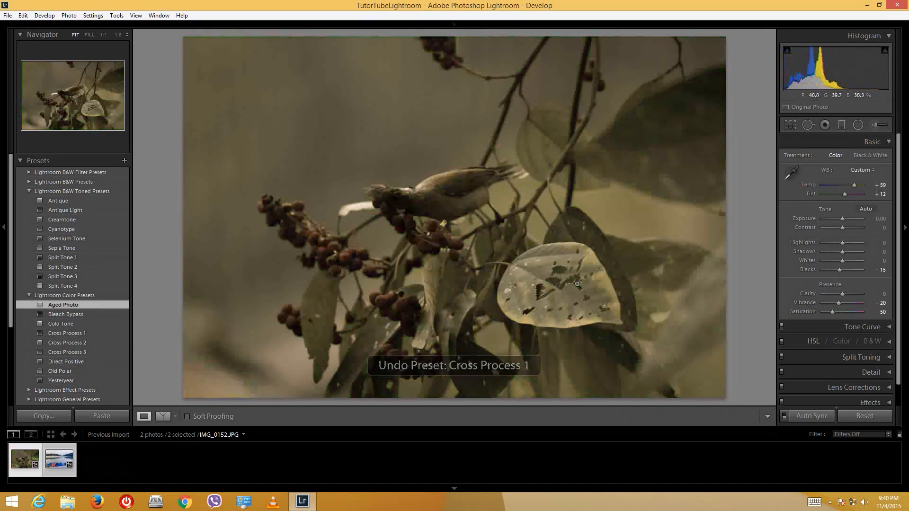
key("ctrl+z")
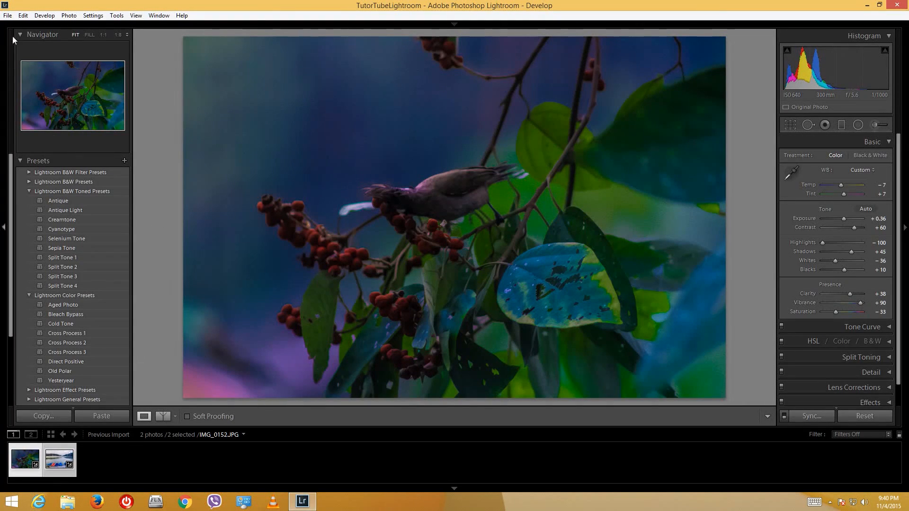
left_click(22, 15)
left_click(33, 25)
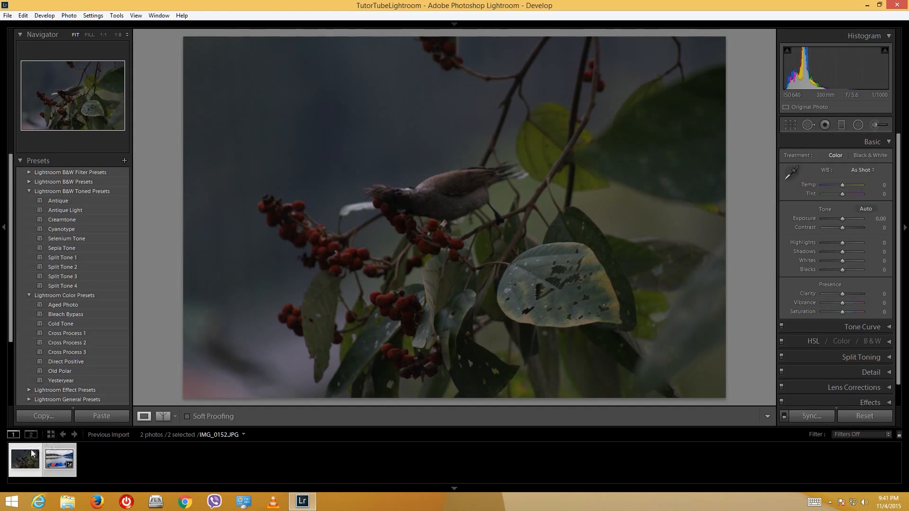
Step: Redo the pasted settings and the +1.79 exposure change on the bird photo
left_click(23, 15)
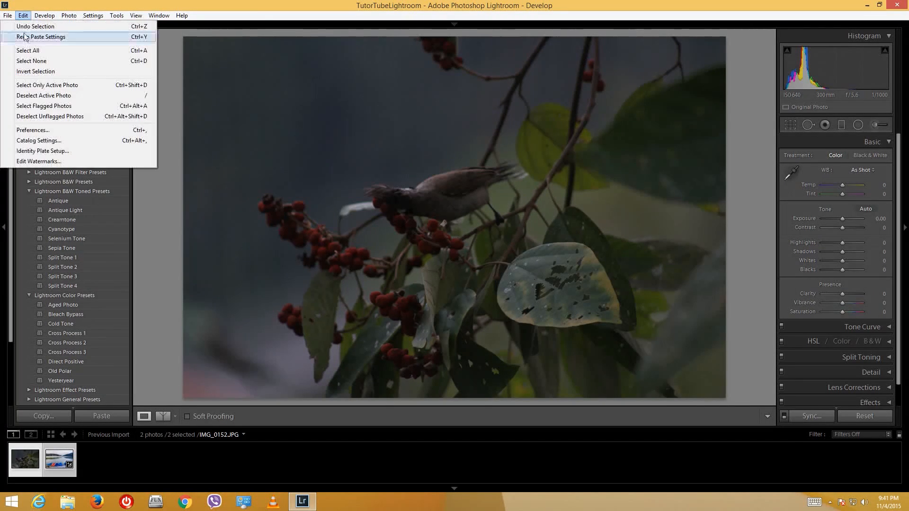
left_click(29, 42)
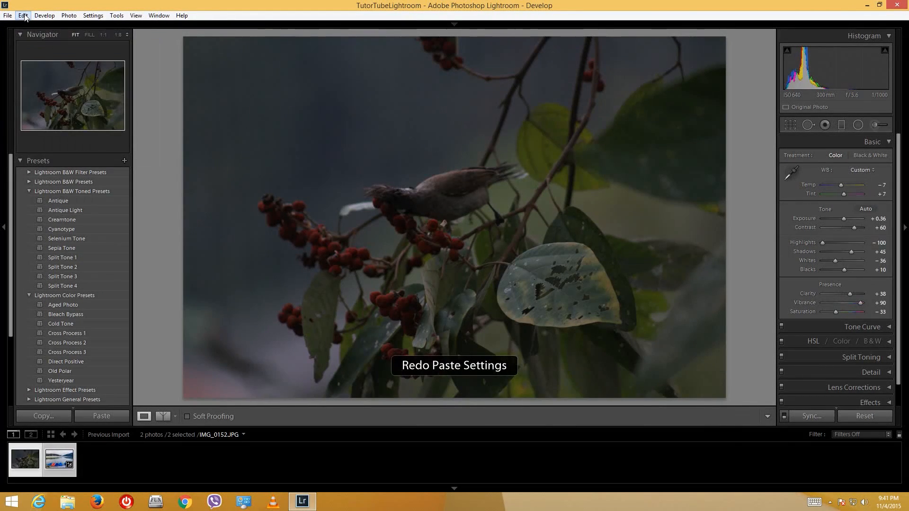
left_click(23, 15)
left_click(33, 37)
left_click(23, 15)
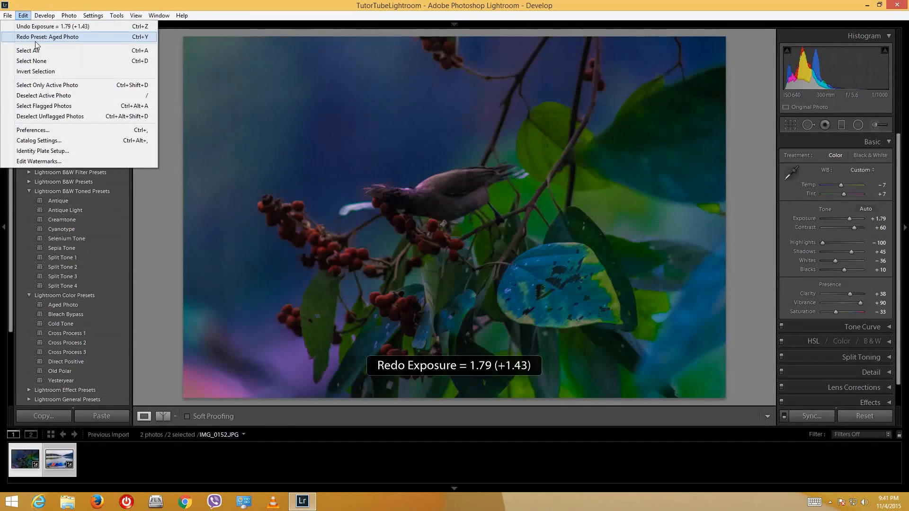
left_click(36, 37)
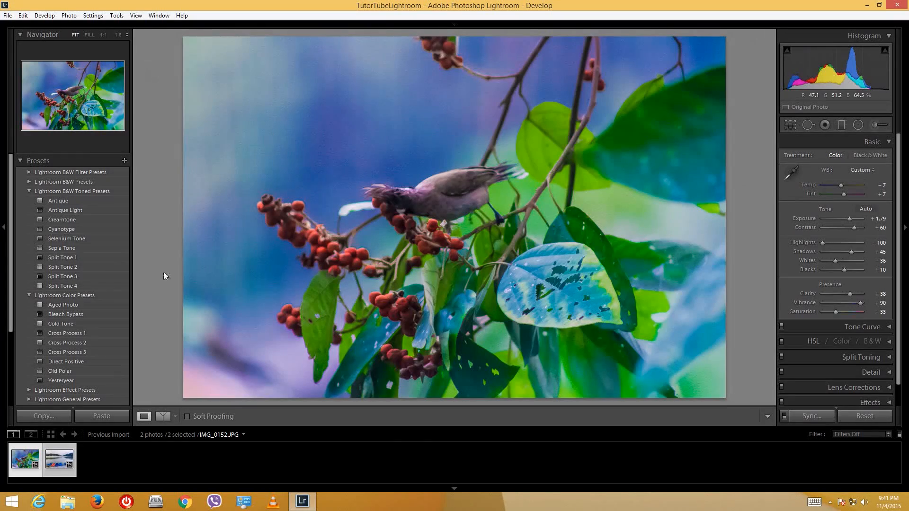
Step: Review the boat and bird photos and set up an export of both to the same folder as the original photo
left_click(54, 462)
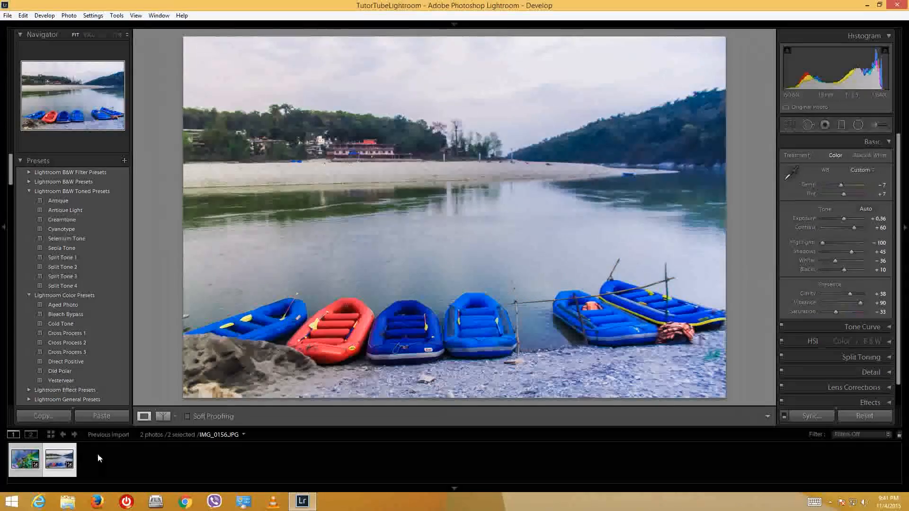
left_click(28, 453)
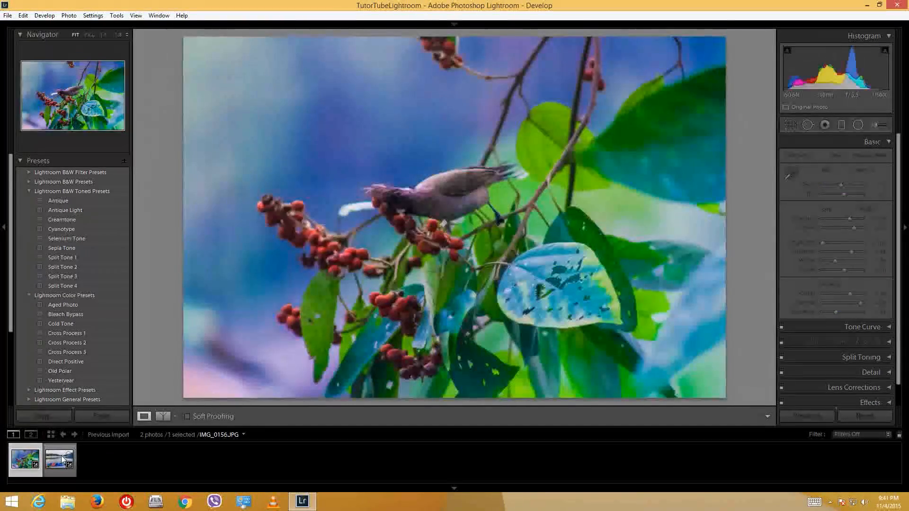
left_click(8, 15)
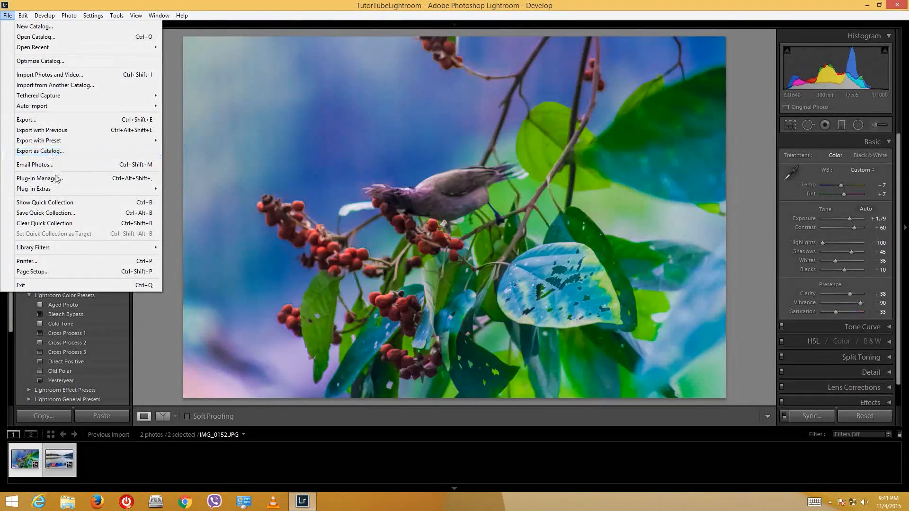
left_click(42, 120)
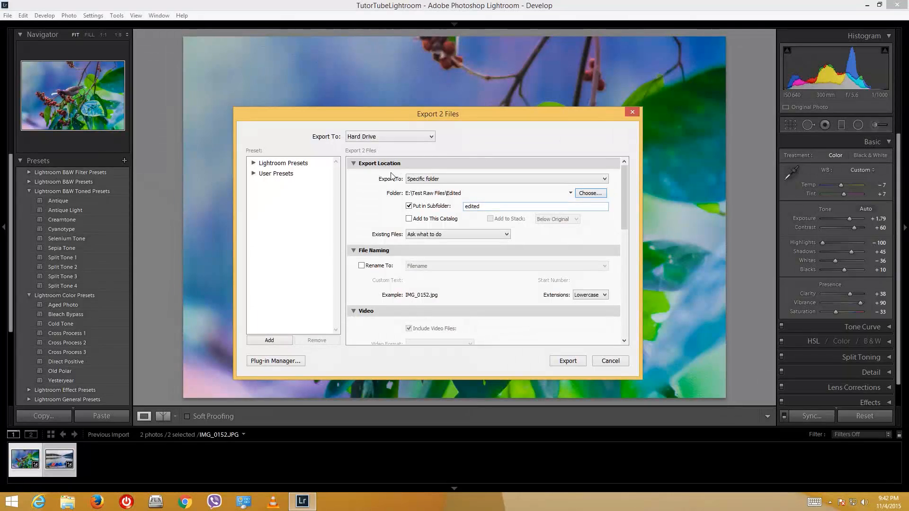
left_click(464, 179)
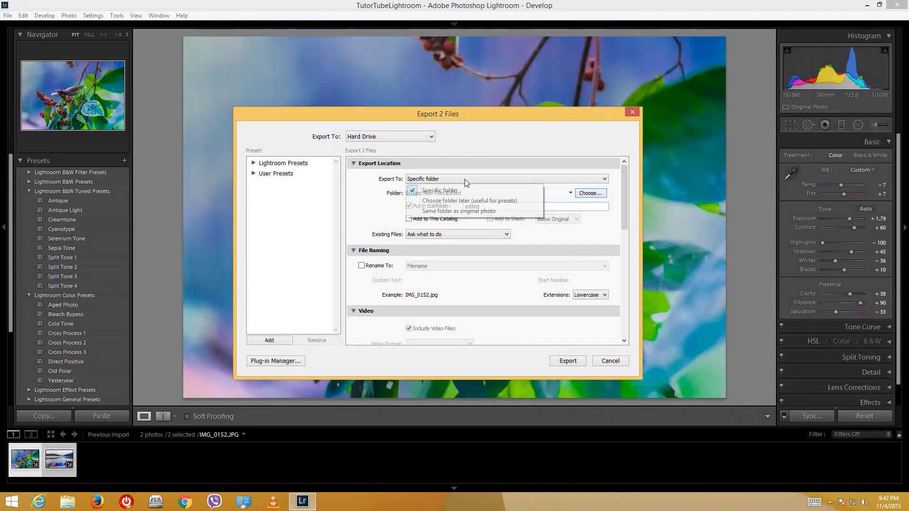
left_click(457, 214)
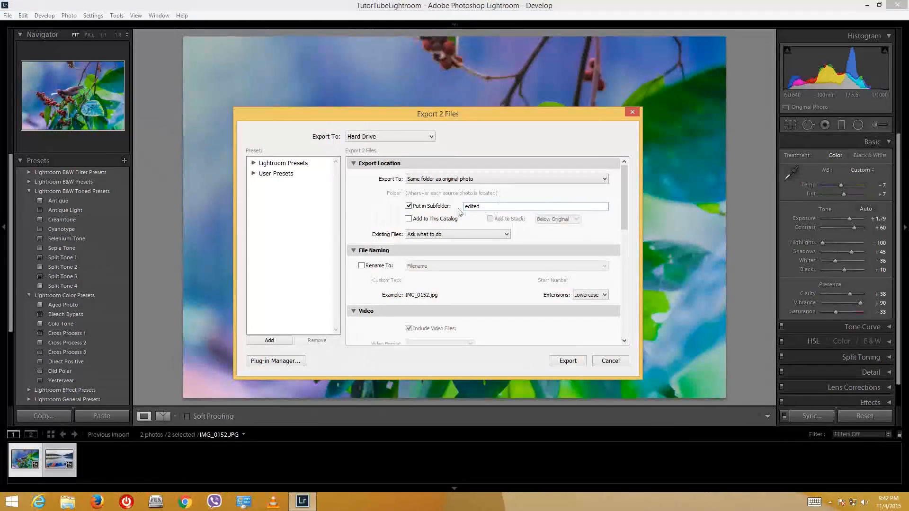
Step: Name the export subfolder TutorTubeEdited and export the two photos
double_click(474, 206)
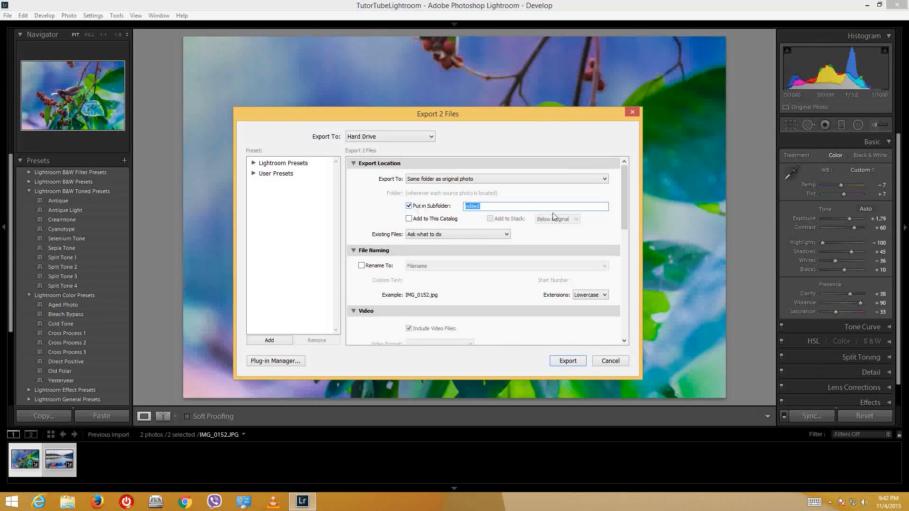
type("TuTo")
key("BackSpace")
key("BackSpace")
type("torTube")
key("BackSpace")
key("BackSpace")
type("eEdited")
left_click(568, 361)
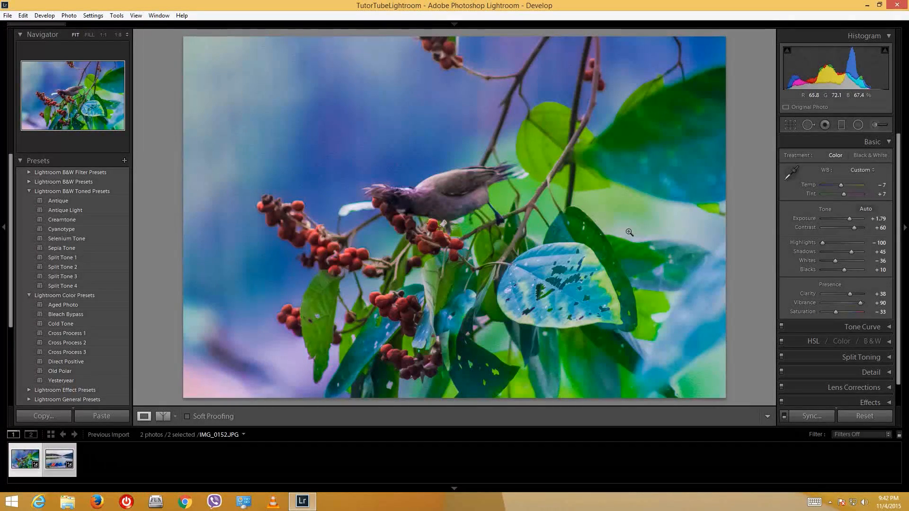
Step: Switch to File Explorer and open the TutorTubeEdited folder inside Pictures on the TutorTube (J:) drive
left_click(907, 508)
double_click(13, 71)
left_click_drag(266, 32, 266, 0)
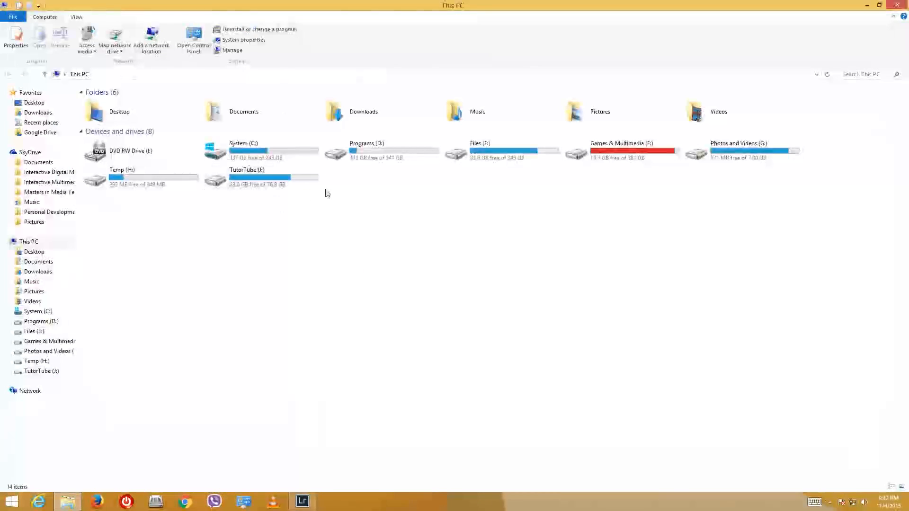
double_click(227, 174)
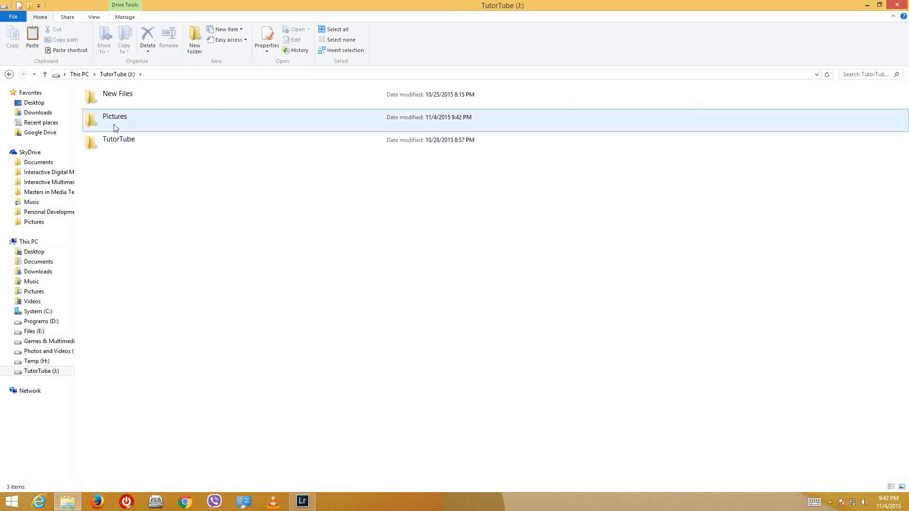
double_click(118, 128)
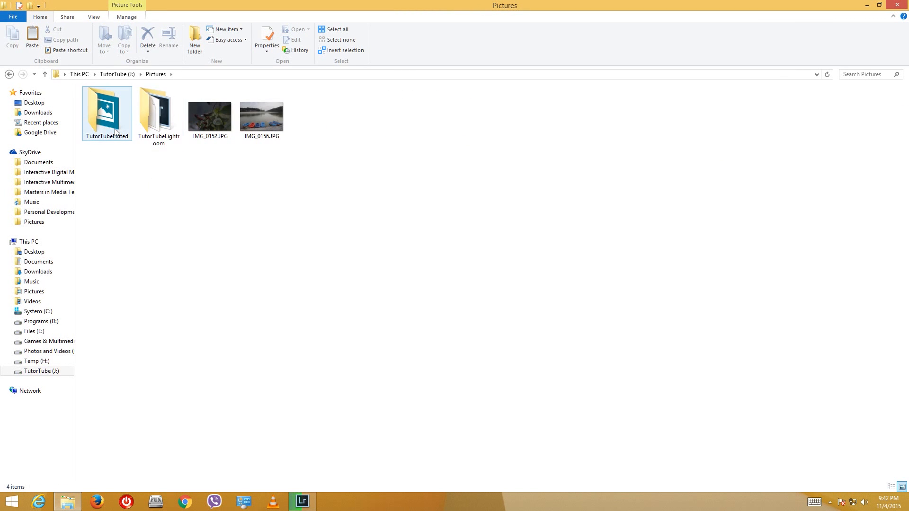
double_click(113, 125)
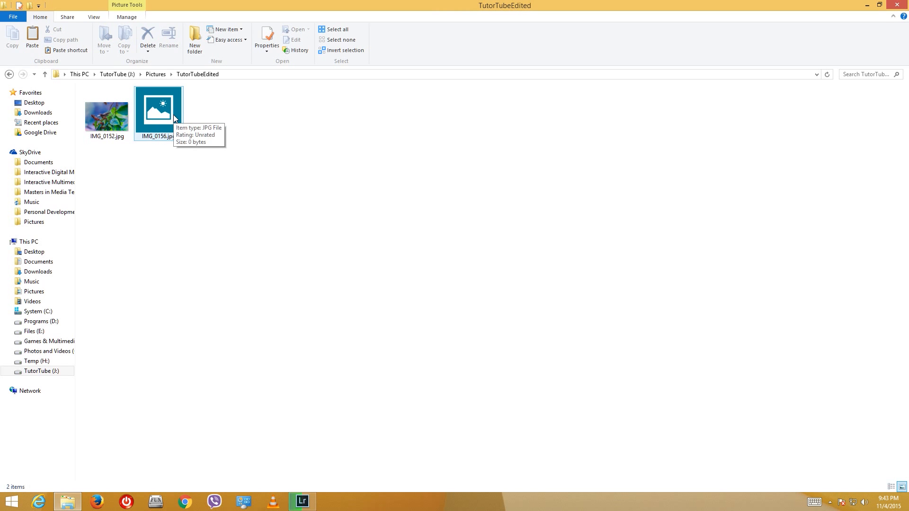
Step: View the exported IMG_0152.jpg full size in Windows Photo Viewer, check the neighbouring IMG_0156.jpg, and close the viewer
right_click(103, 112)
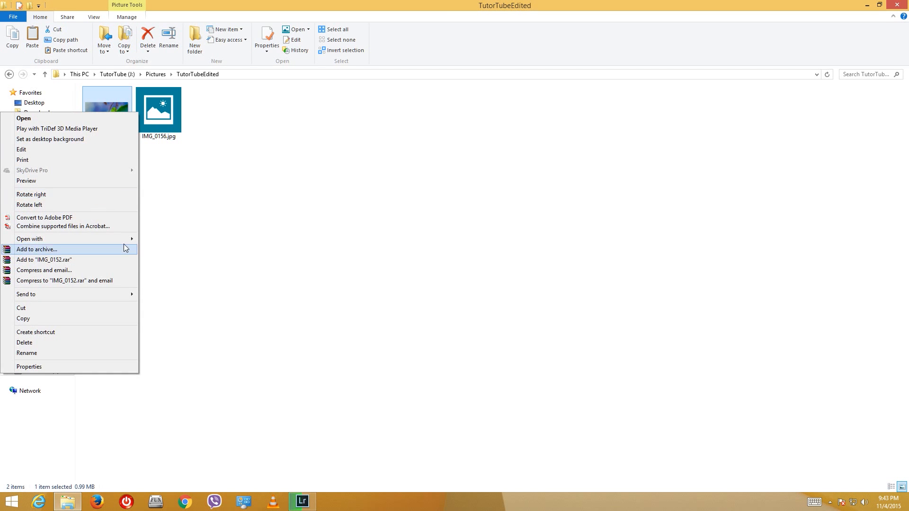
mouse_move(127, 240)
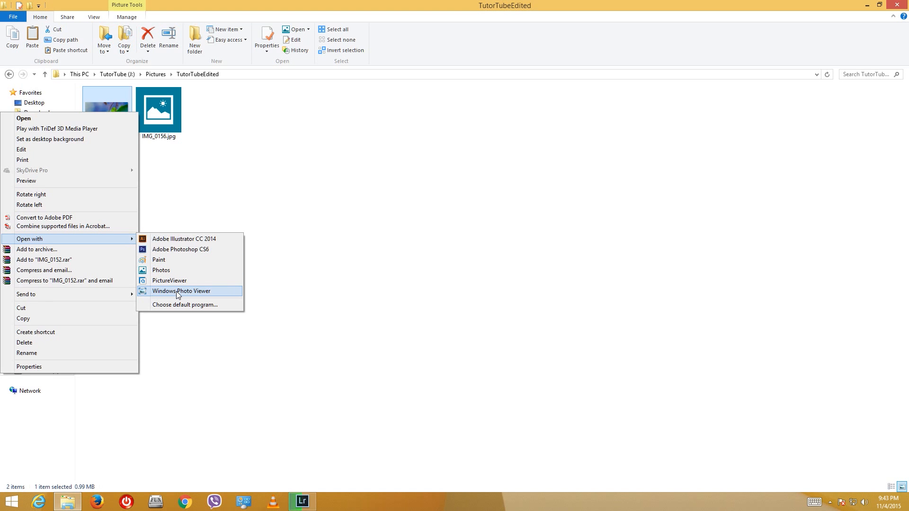
left_click(178, 292)
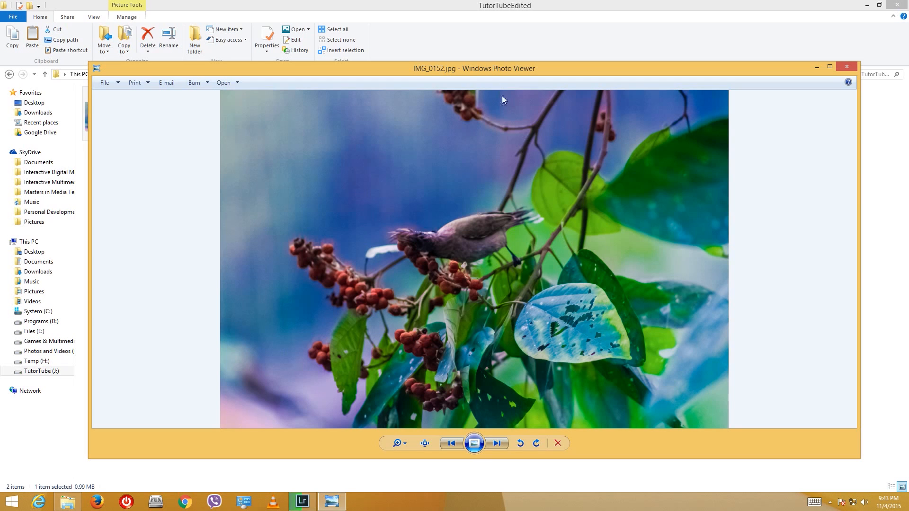
left_click(830, 67)
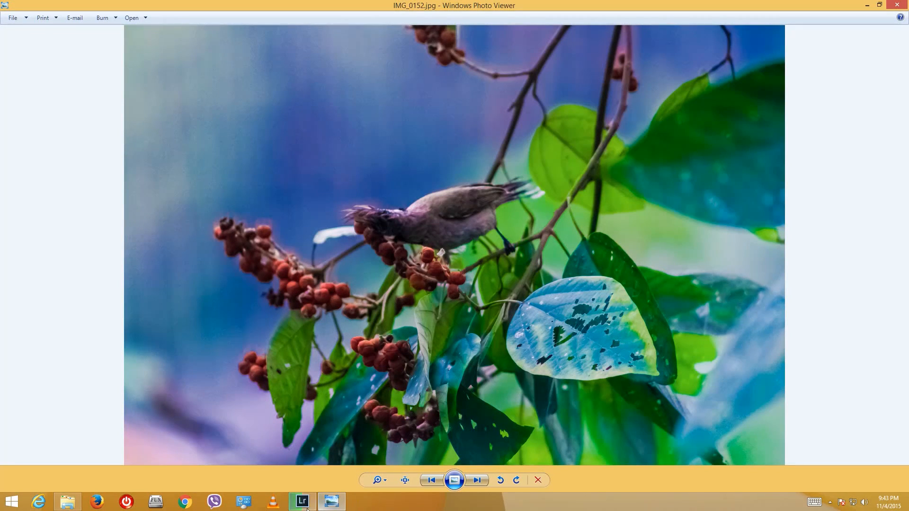
left_click(482, 482)
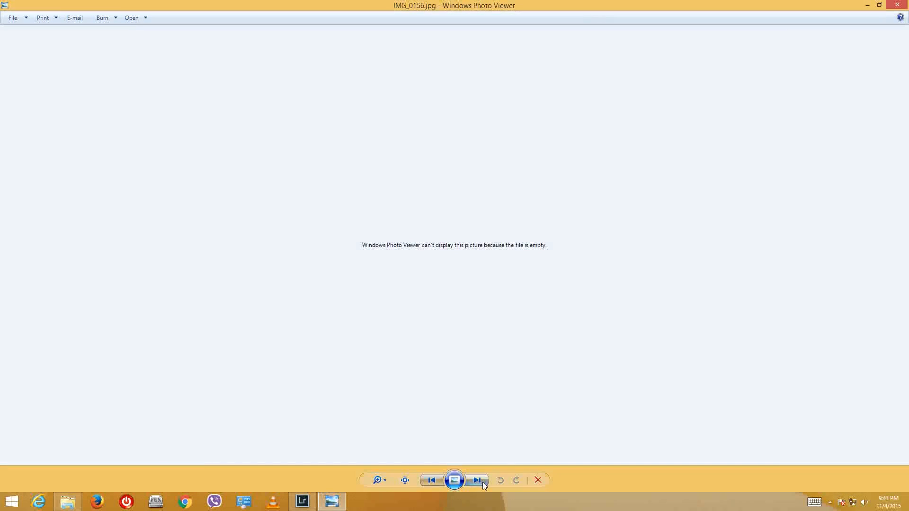
left_click(433, 480)
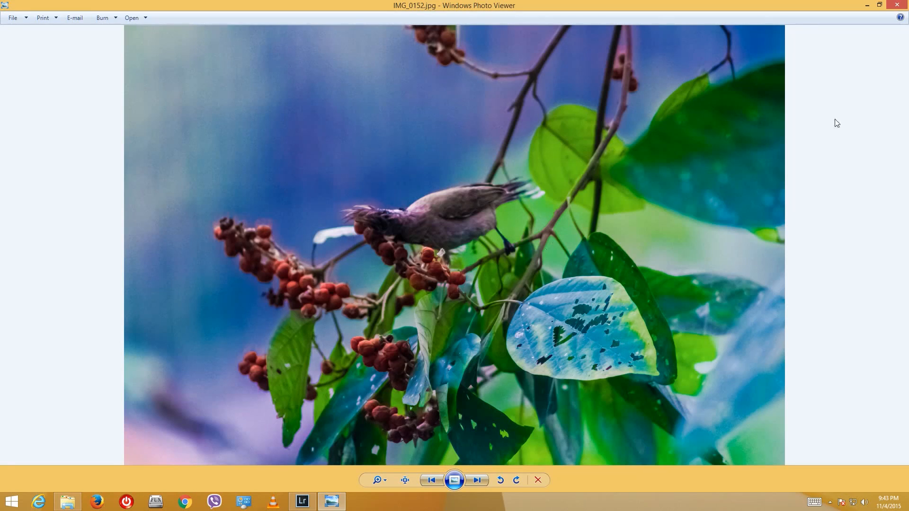
left_click(899, 5)
Step: Open the exported IMG_0156.jpg in Windows Photo Viewer and look through both exported photos
right_click(158, 121)
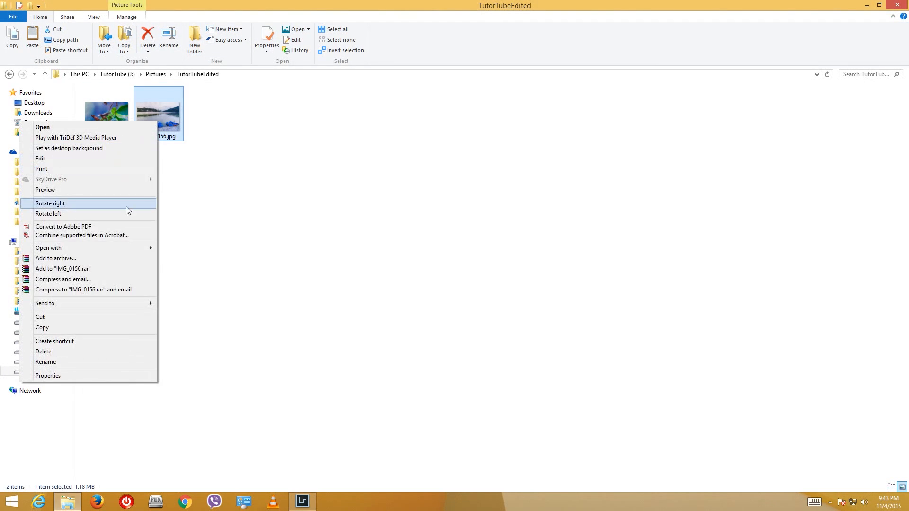
mouse_move(142, 248)
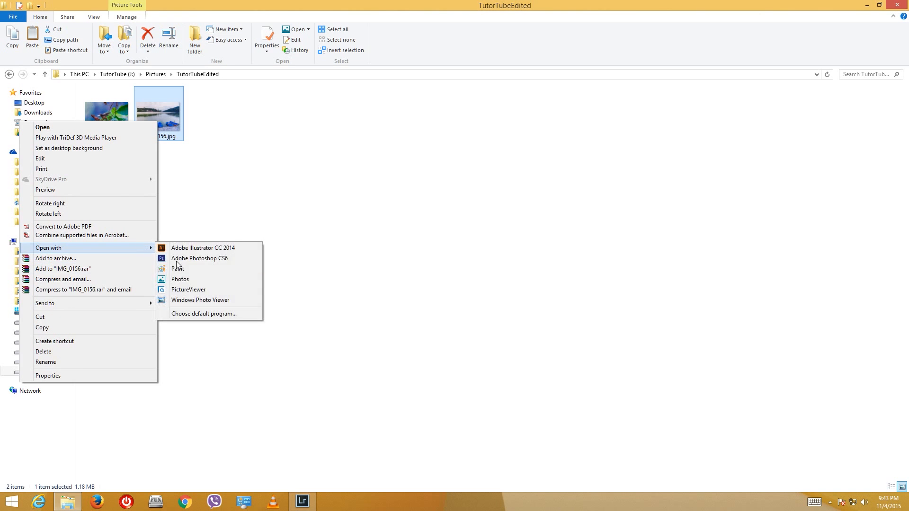
left_click(194, 301)
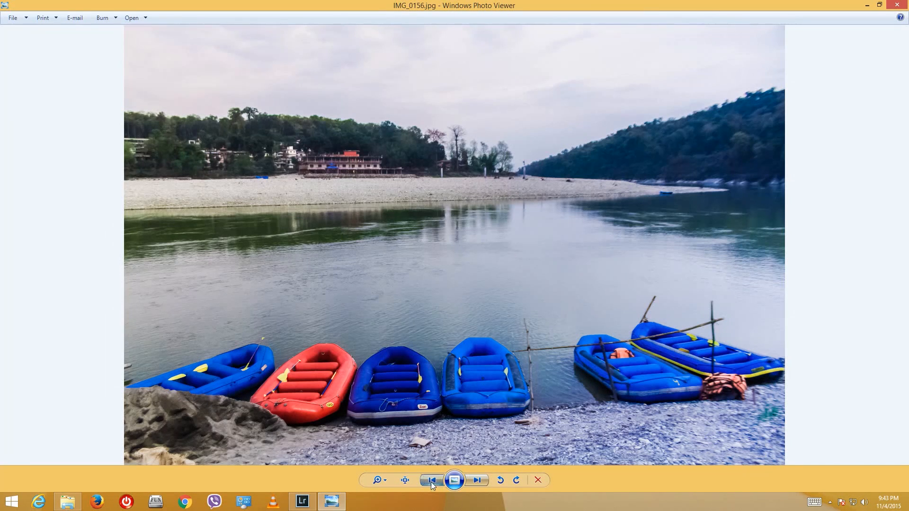
left_click(431, 481)
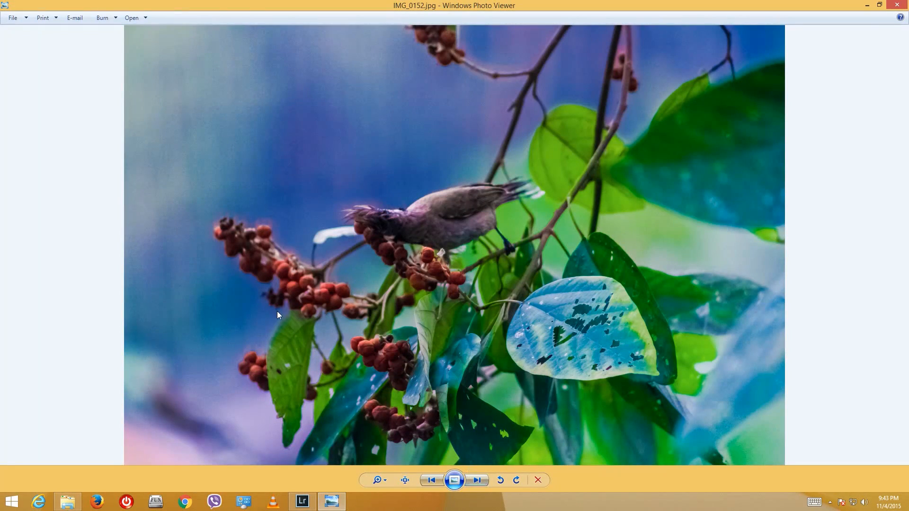
left_click(476, 482)
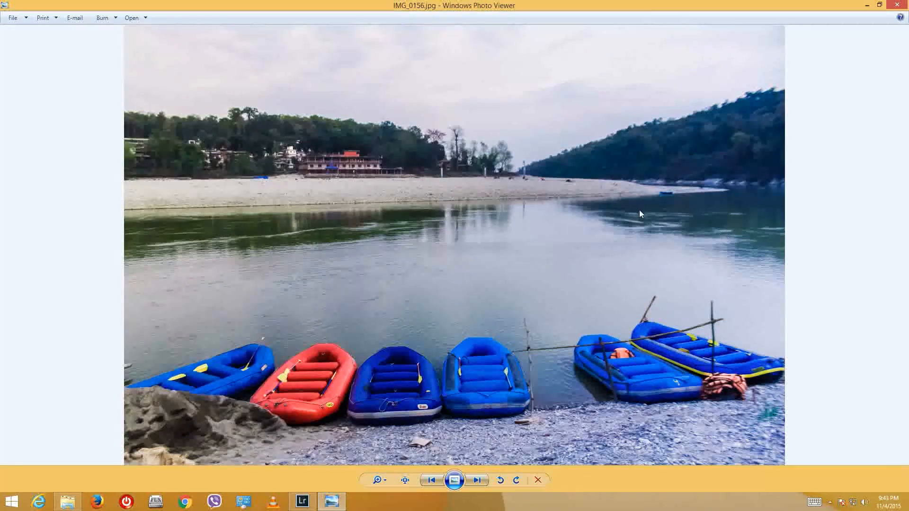
Step: Bring up Lightroom behind the photo viewer and restore the viewer to a smaller window showing IMG_0156.jpg
left_click(302, 502)
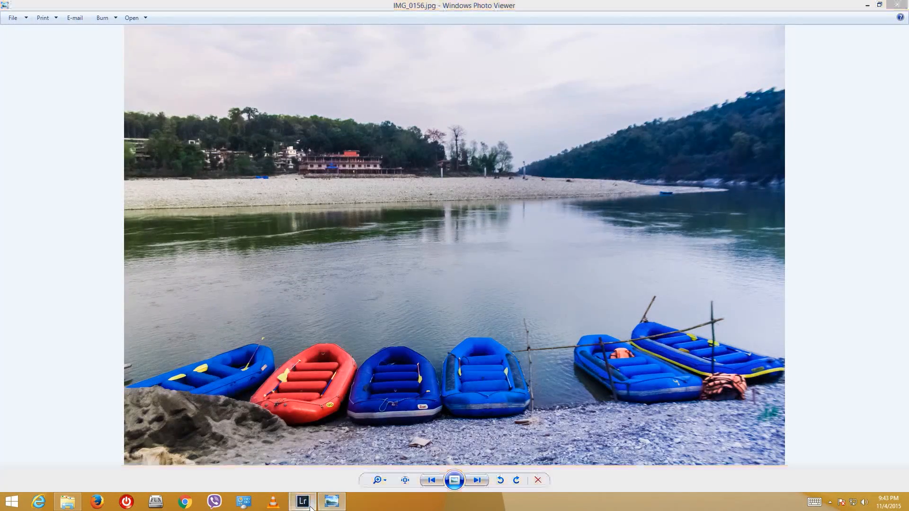
left_click(338, 506)
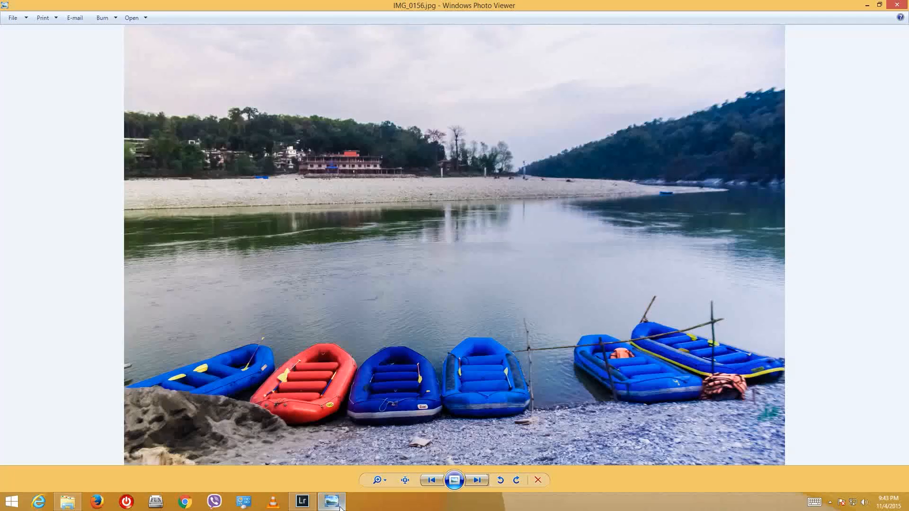
double_click(552, 3)
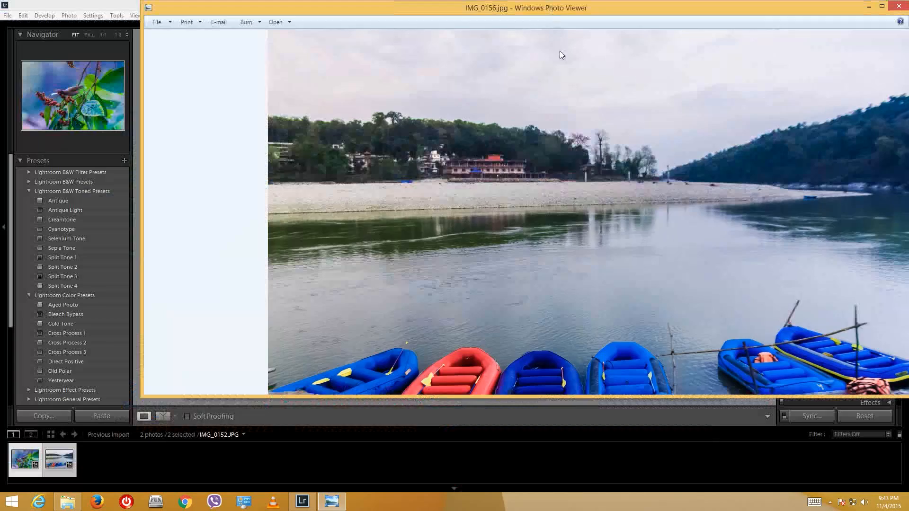